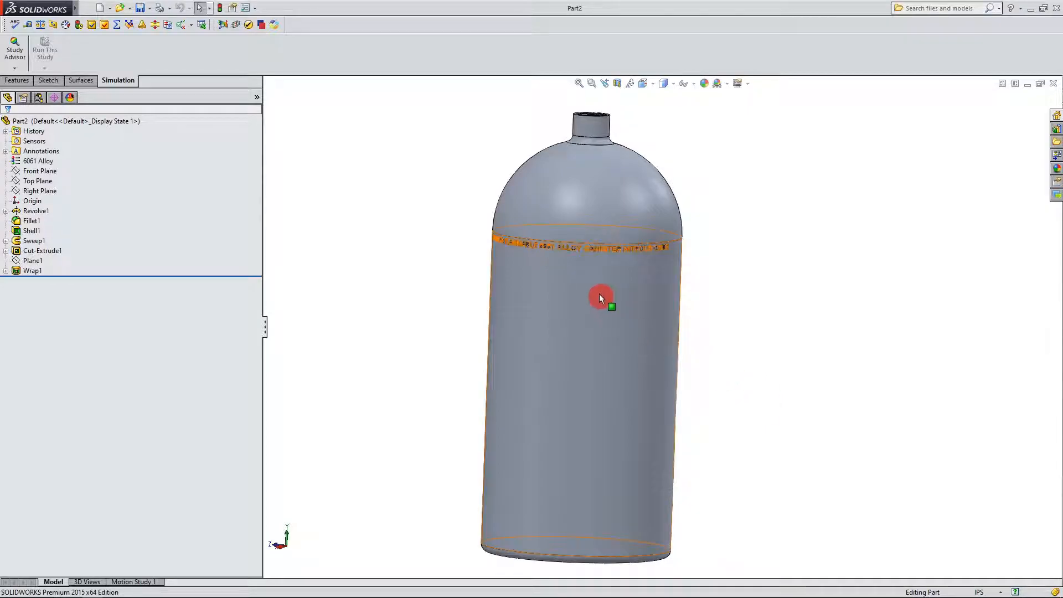
# - Roll the feature history back to just before the Wrap1 lettering so the tank has no raised text
pyautogui.scroll(-5, 590, 237)
pyautogui.scroll(10, 612, 283)
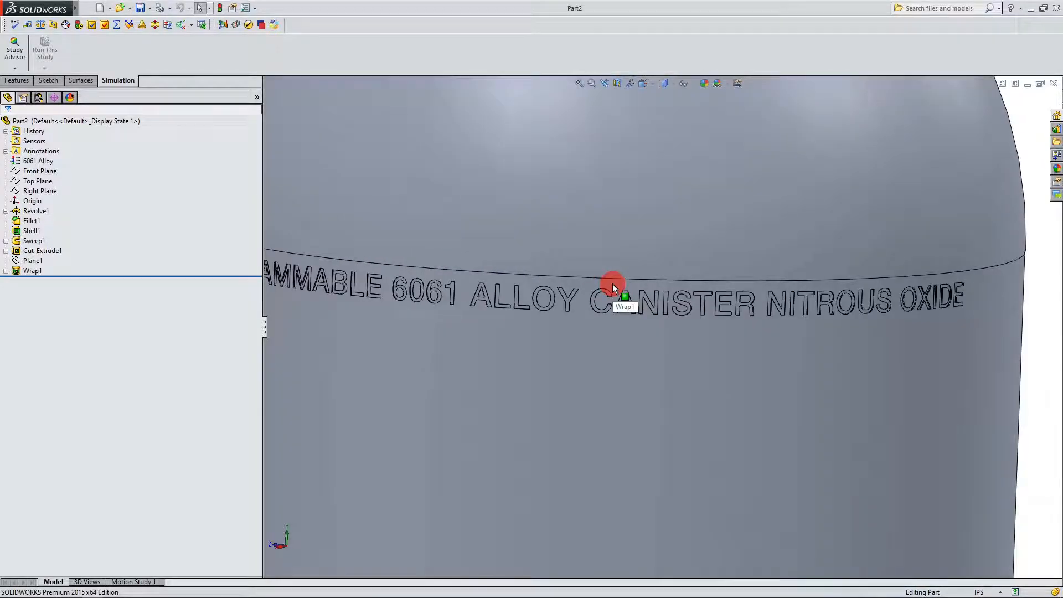
pyautogui.moveTo(612, 284); pyautogui.dragTo(719, 374, button='middle')
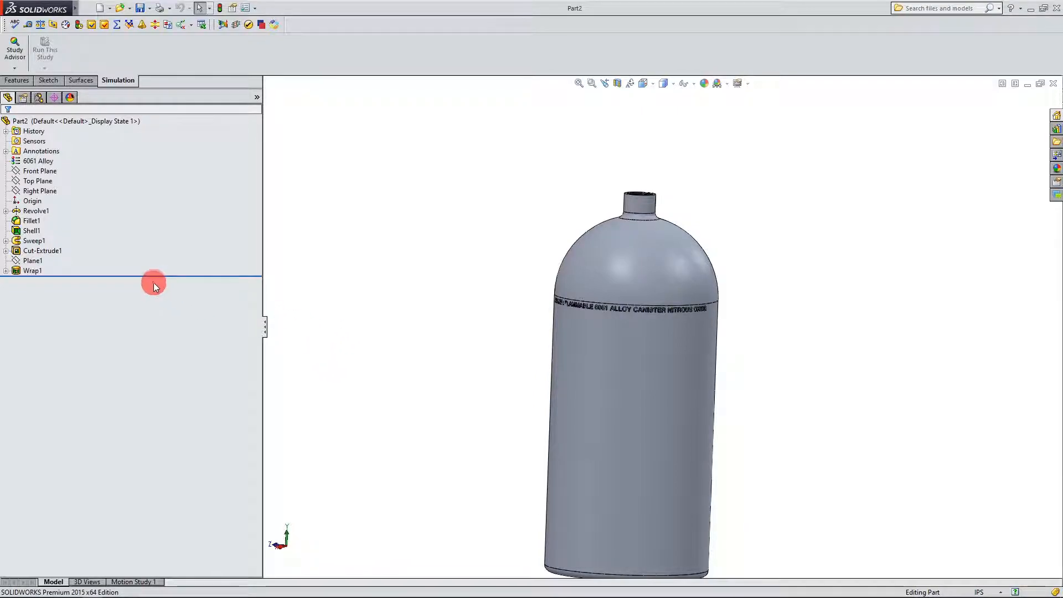
pyautogui.click(126, 275)
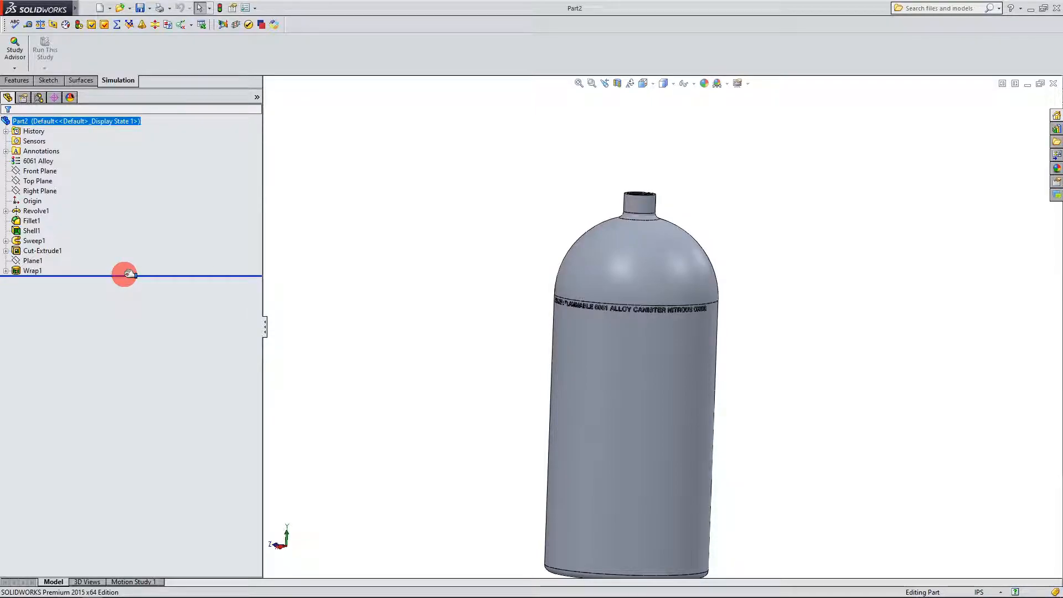
pyautogui.moveTo(128, 272); pyautogui.dragTo(124, 266)
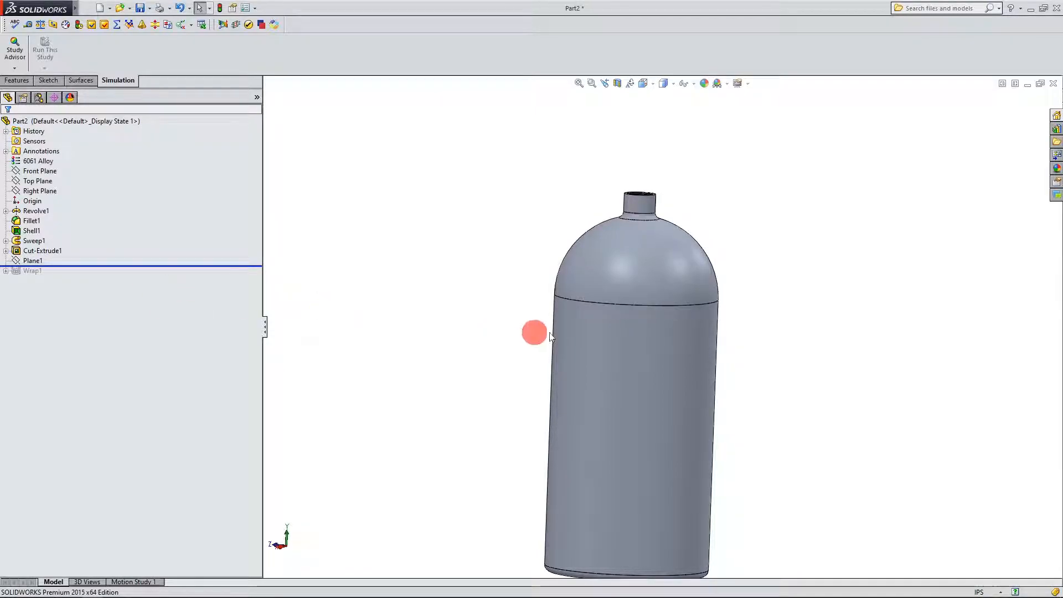
pyautogui.scroll(-2, 678, 310)
pyautogui.scroll(-3, 677, 310)
pyautogui.scroll(3, 548, 298)
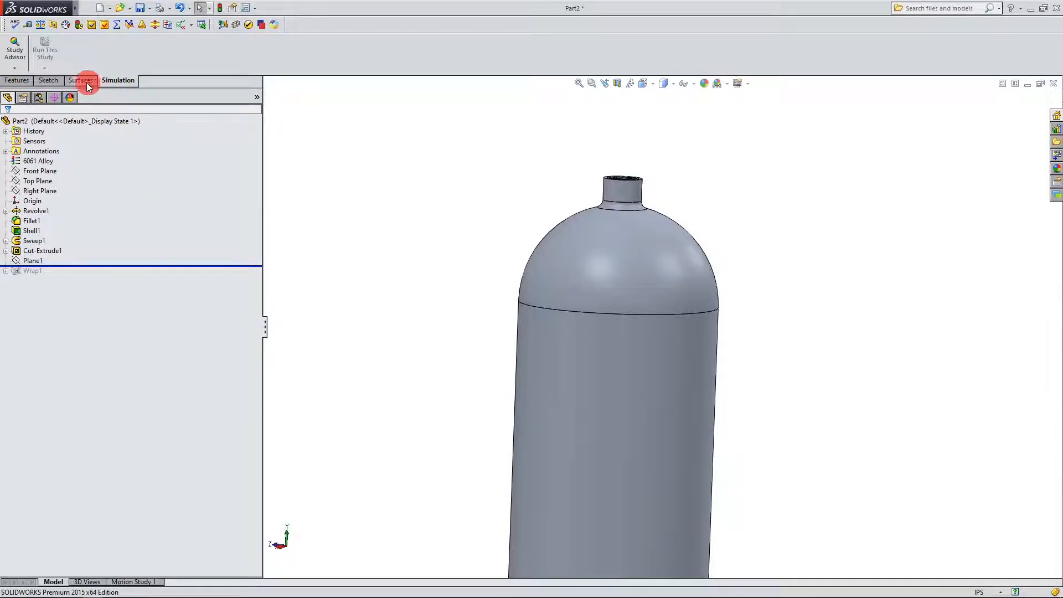
pyautogui.rightClick(115, 81)
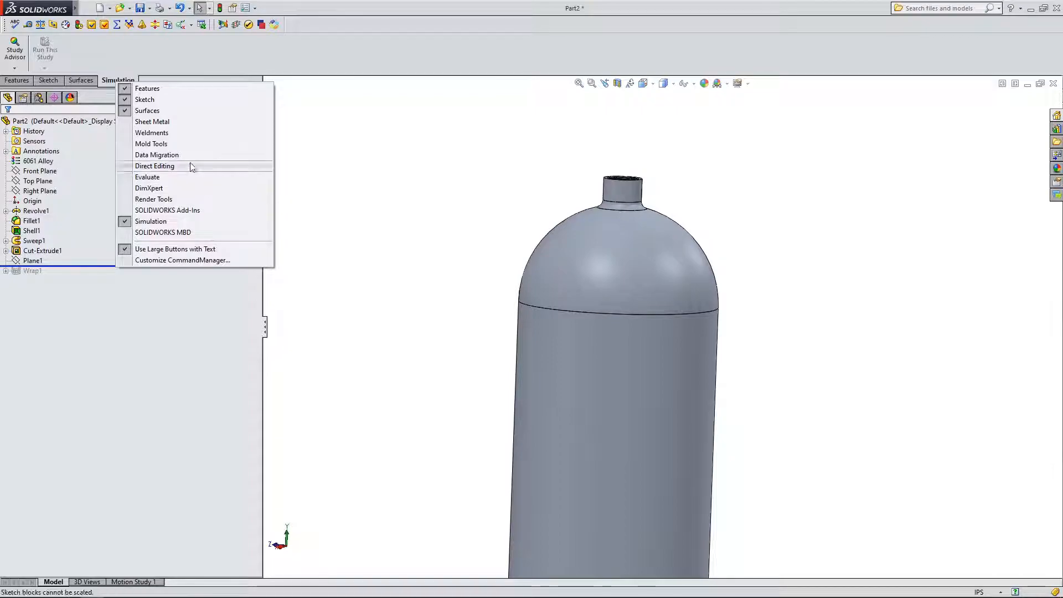
pyautogui.click(291, 121)
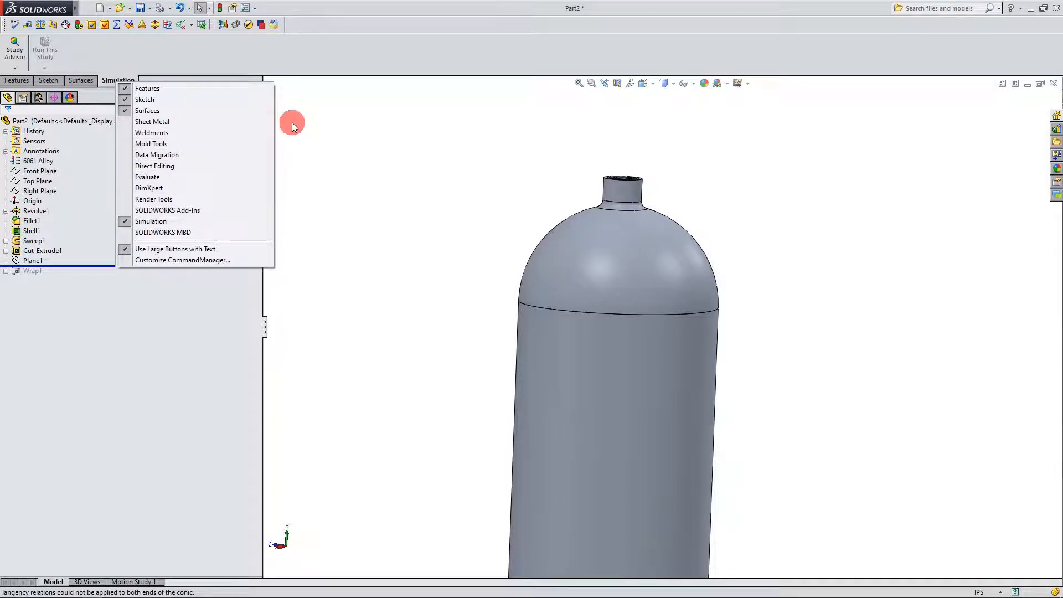
pyautogui.click(252, 13)
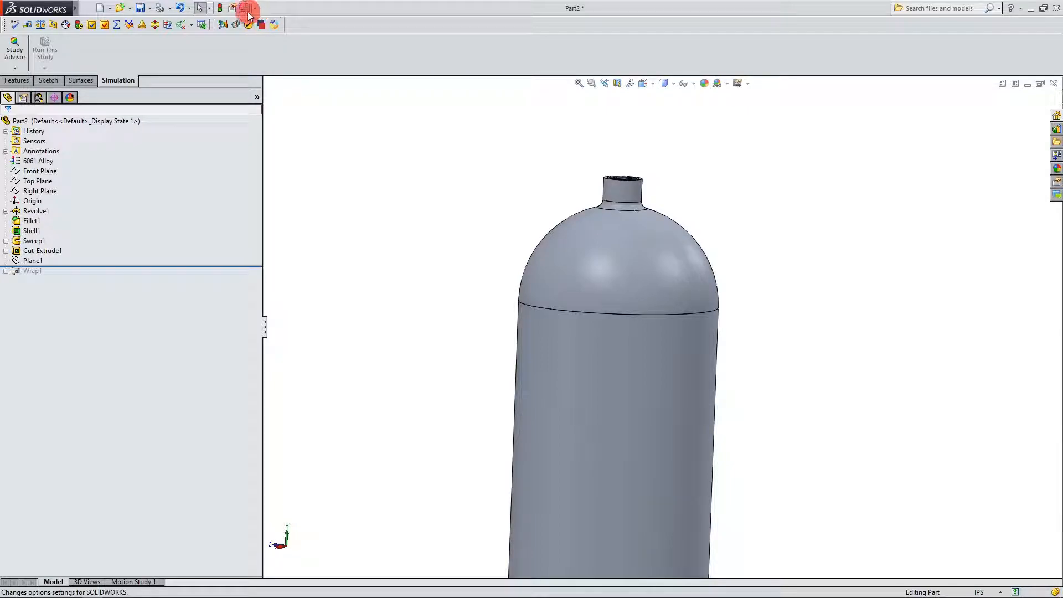
pyautogui.click(256, 10)
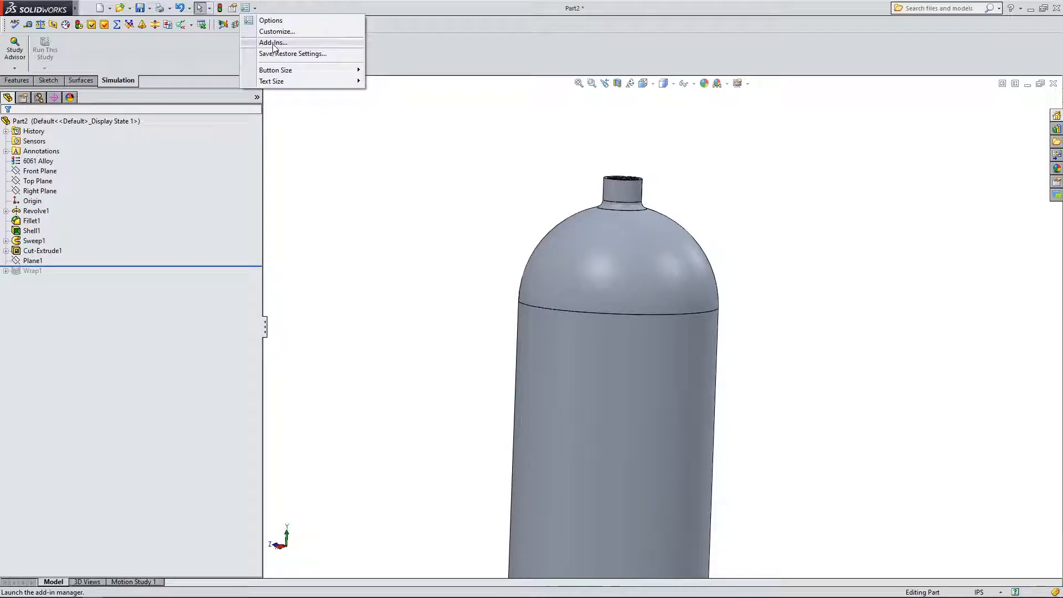
pyautogui.click(121, 84)
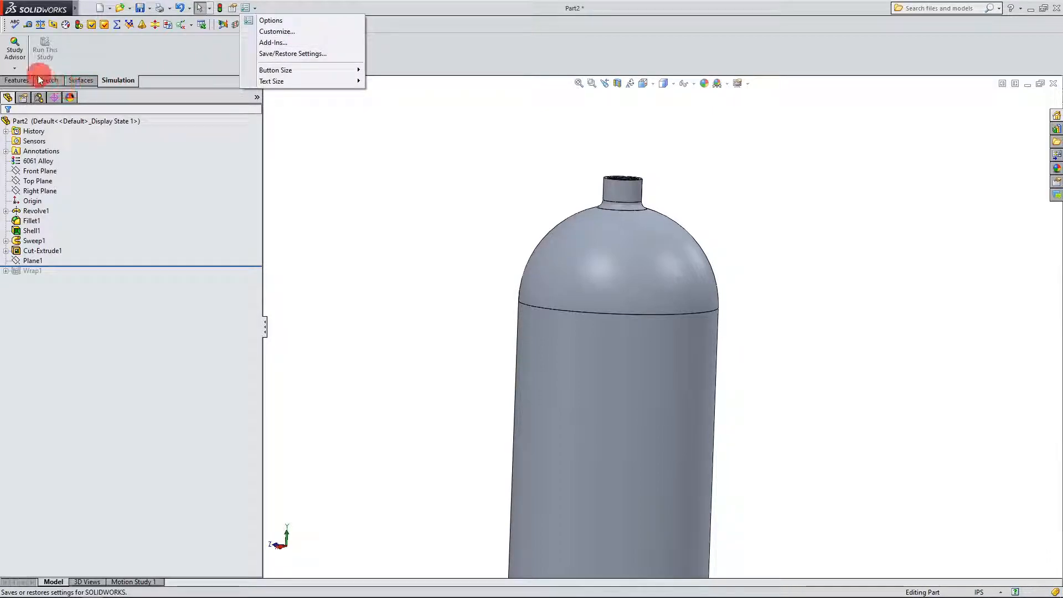
# - Create a new simulation study of type Static, keeping the name Static 1
pyautogui.click(17, 67)
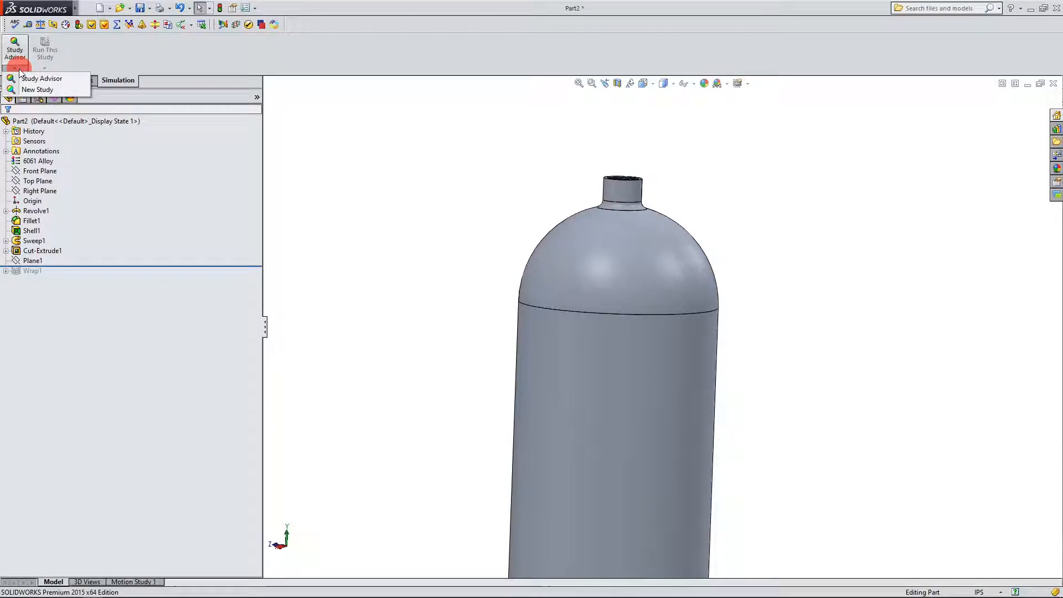
pyautogui.click(28, 90)
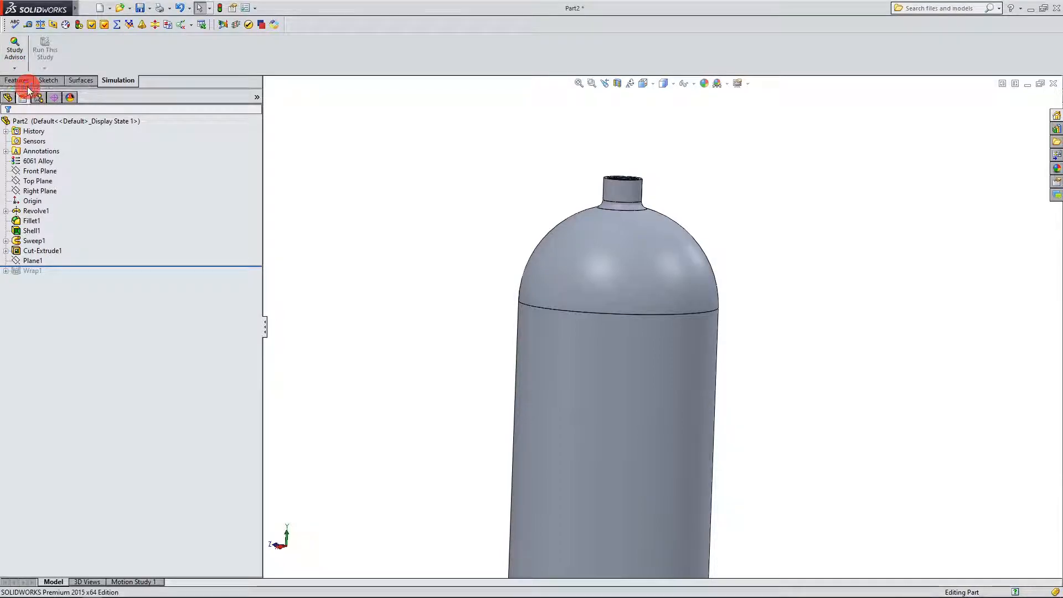
pyautogui.click(22, 228)
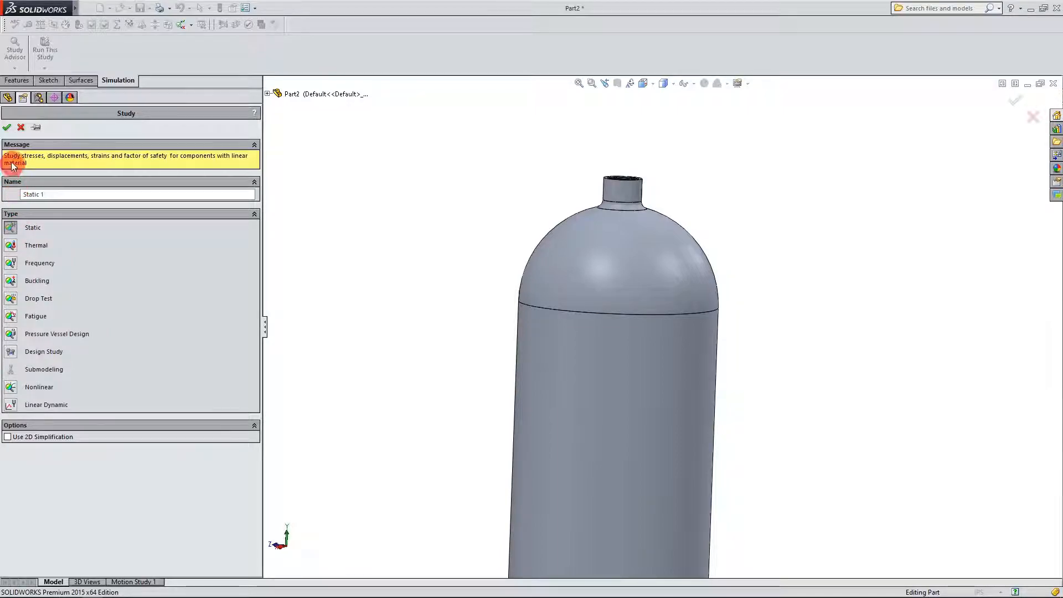
pyautogui.click(6, 128)
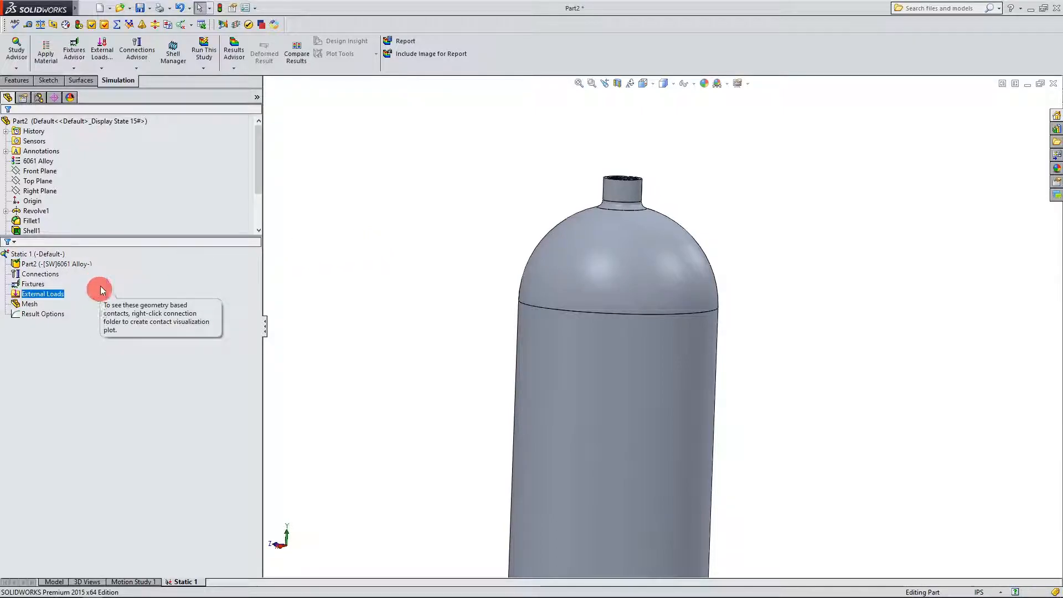
pyautogui.click(28, 306)
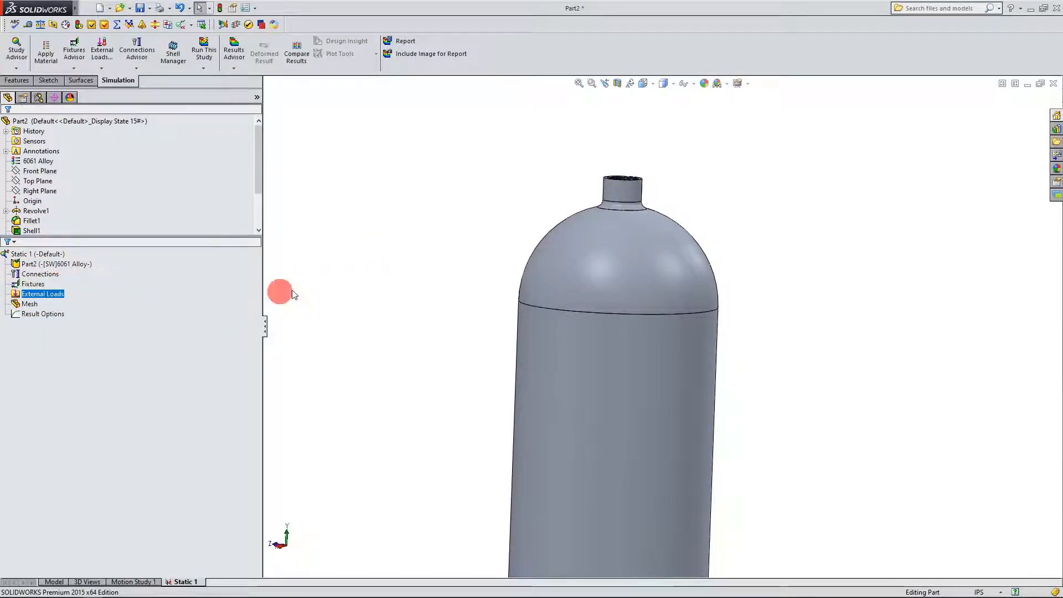
pyautogui.click(339, 282)
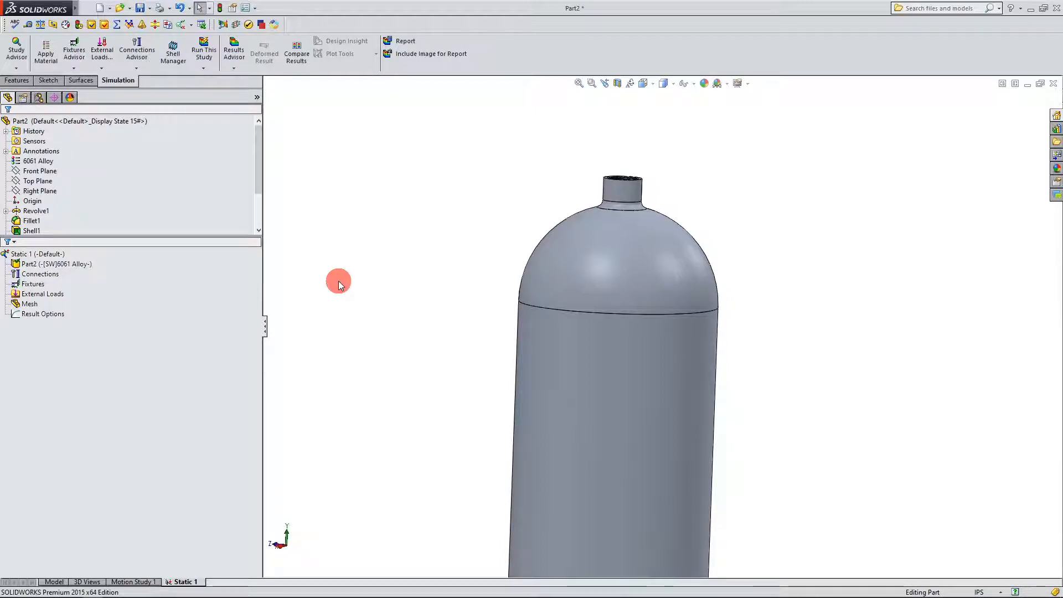
# - Examine the part's 6061 Alloy material and the neighbouring aluminium alloys in the material library, and close it
pyautogui.scroll(3, 338, 281)
pyautogui.scroll(-2, 723, 437)
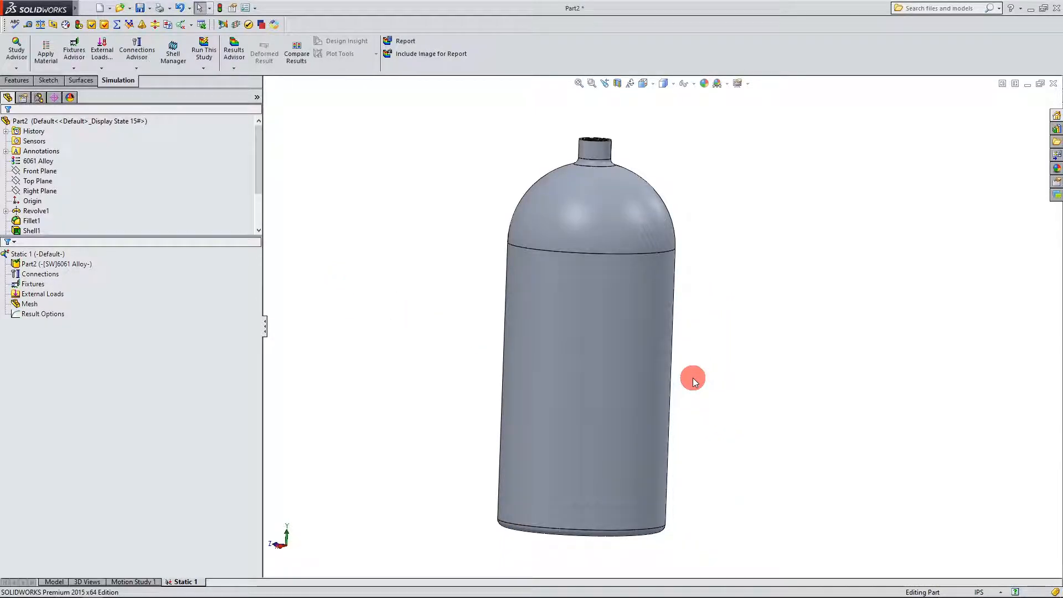
pyautogui.click(38, 162)
pyautogui.rightClick(42, 165)
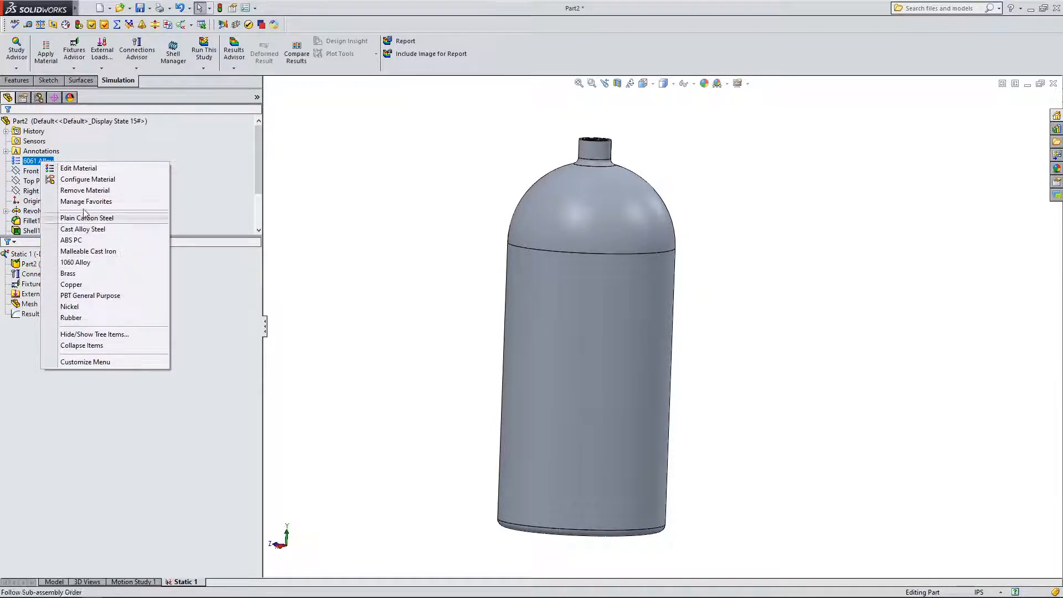
pyautogui.click(81, 170)
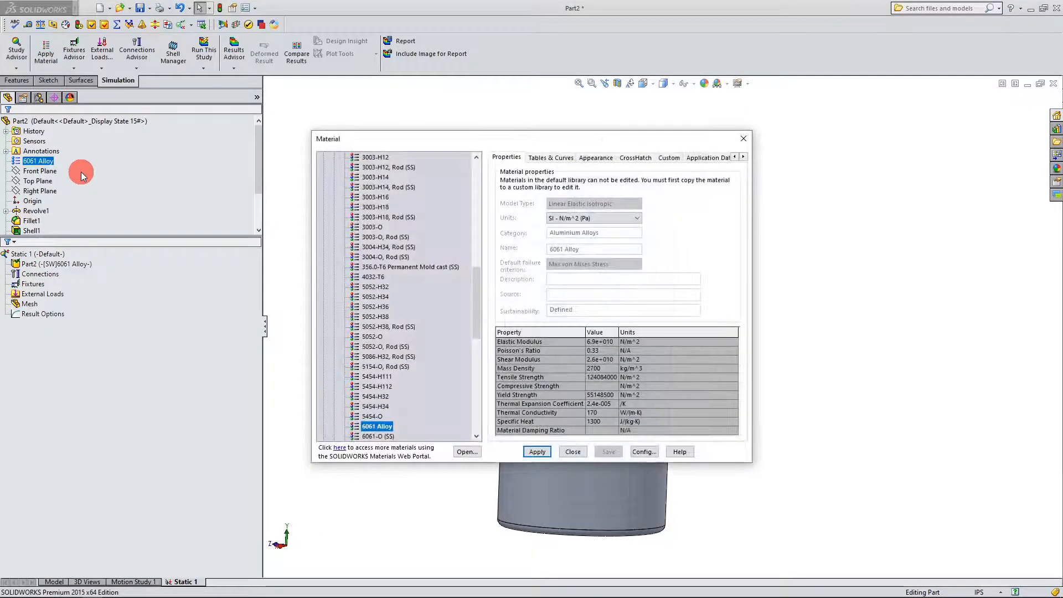
pyautogui.scroll(12, 406, 338)
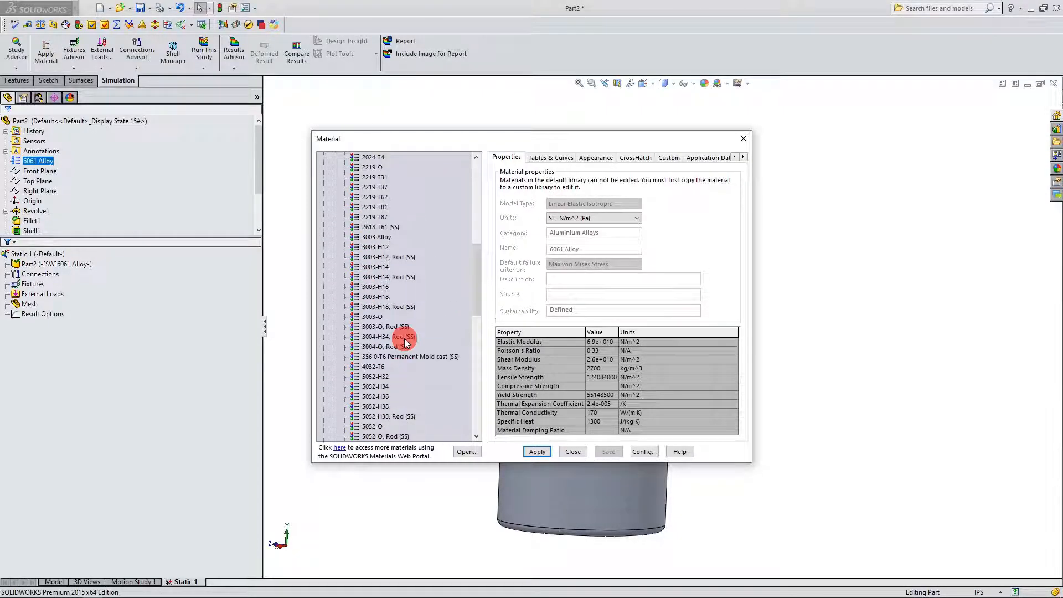
pyautogui.scroll(-15, 386, 234)
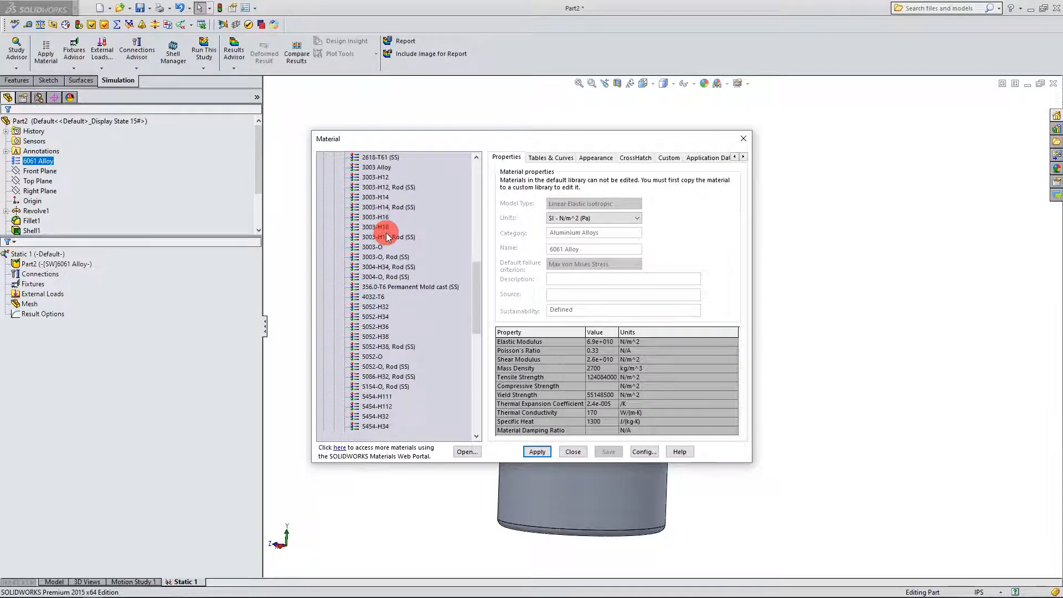
pyautogui.scroll(10, 386, 232)
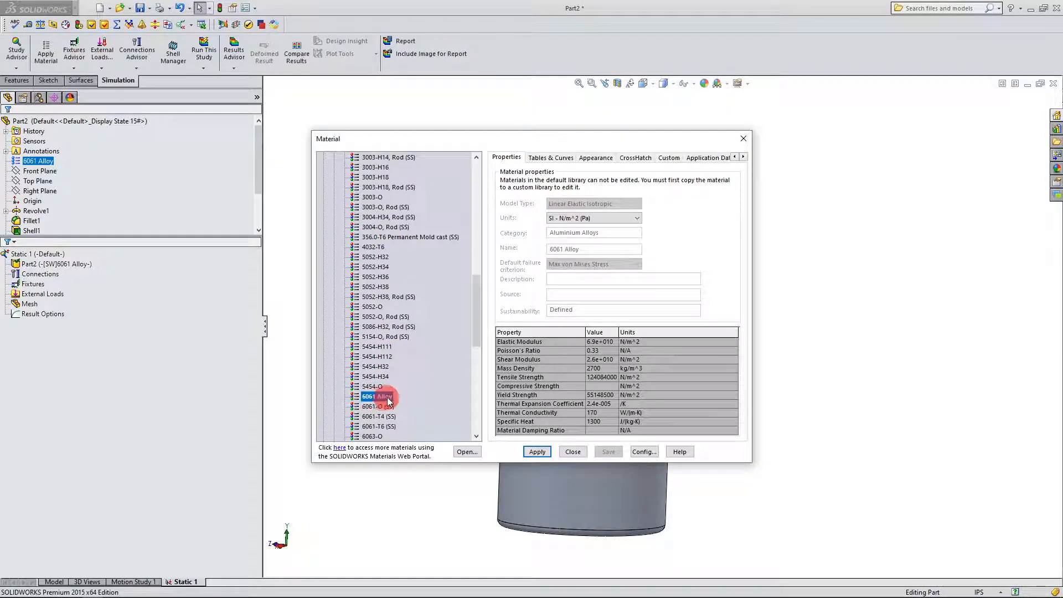
pyautogui.click(573, 452)
pyautogui.click(39, 294)
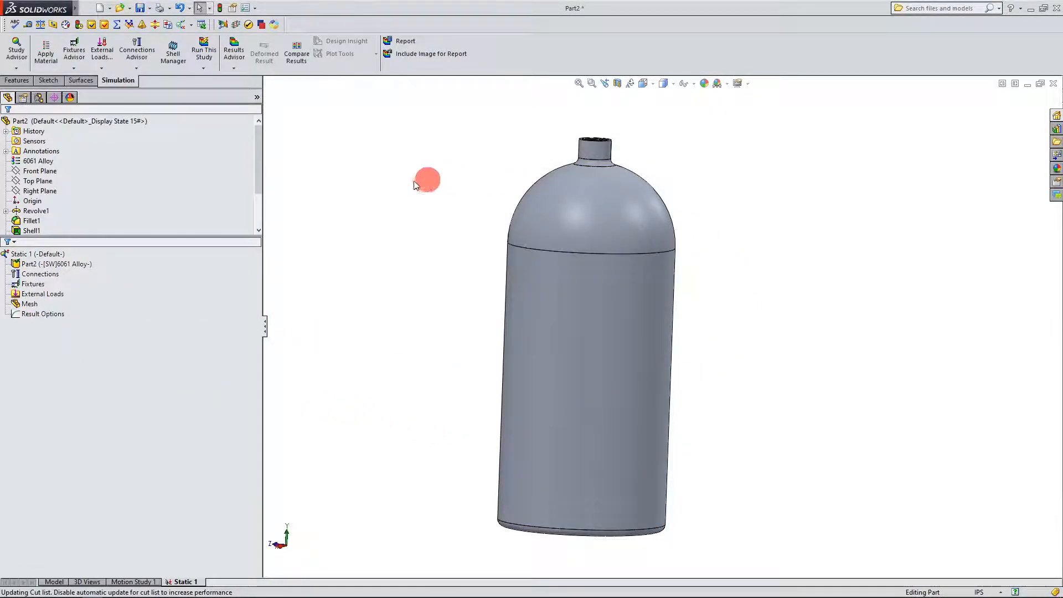
pyautogui.click(46, 162)
pyautogui.click(34, 284)
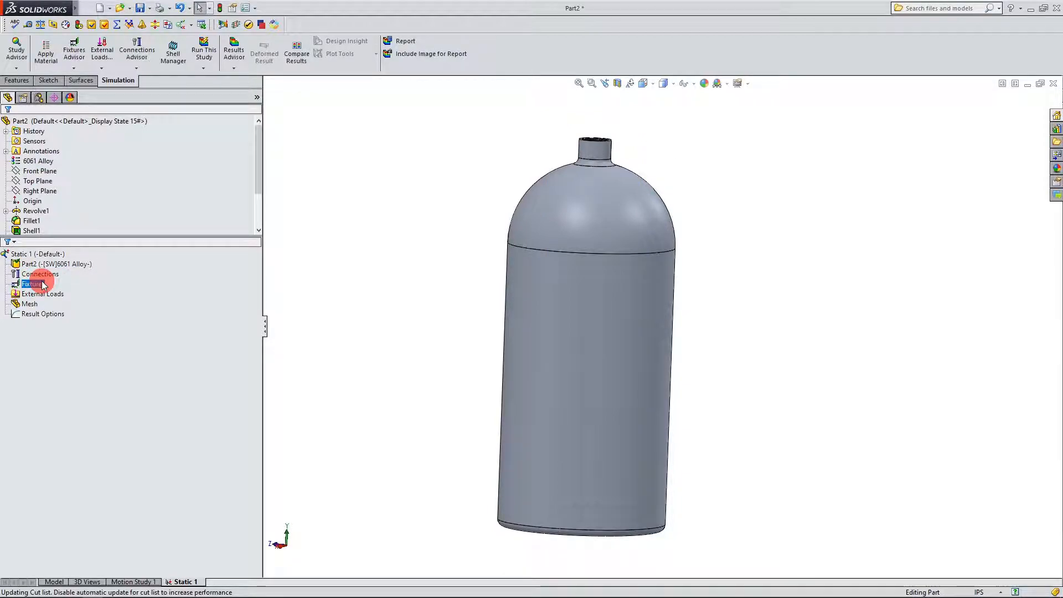
pyautogui.click(29, 304)
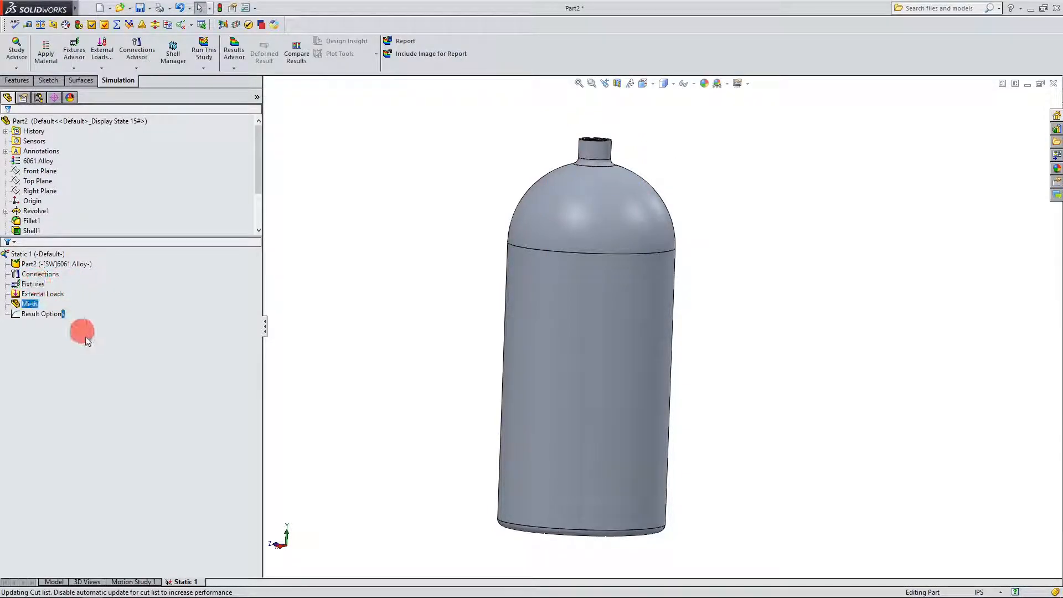
# - Start a Fixed Geometry fixture in the static study and assign it to the tank's flat bottom face
pyautogui.click(30, 285)
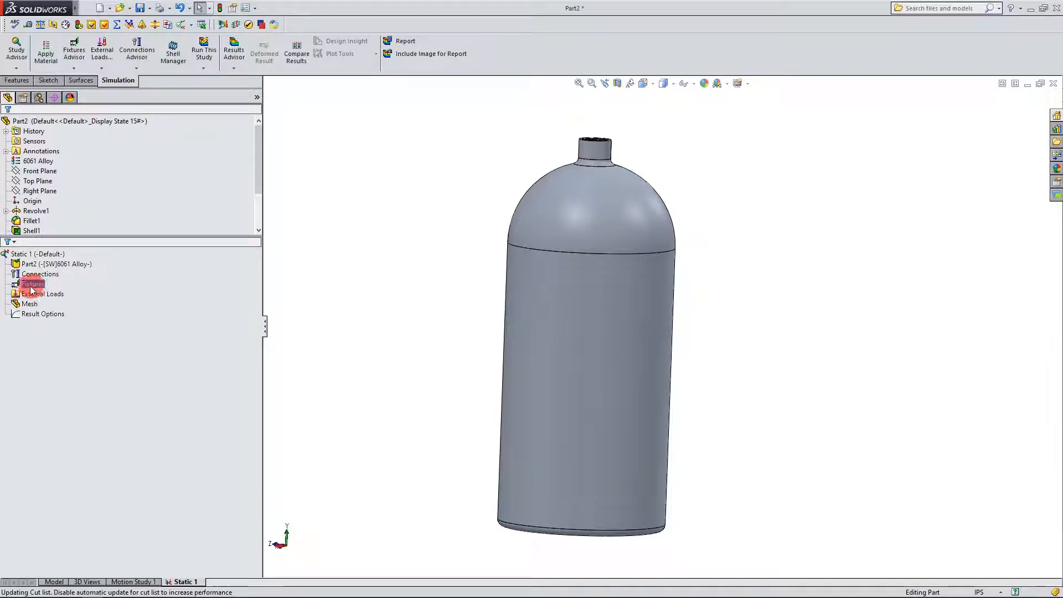
pyautogui.rightClick(32, 286)
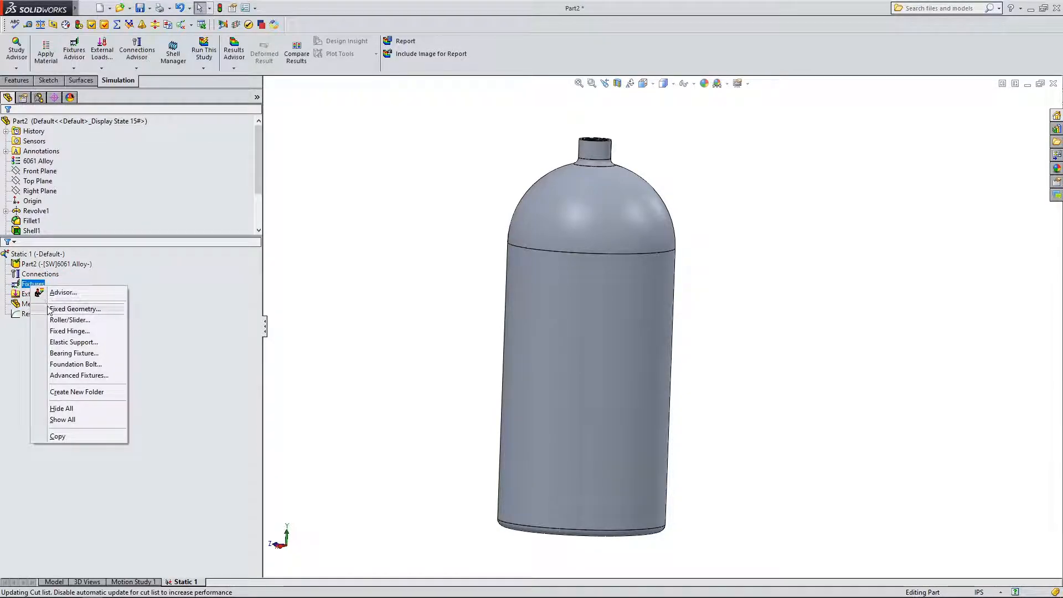
pyautogui.click(48, 309)
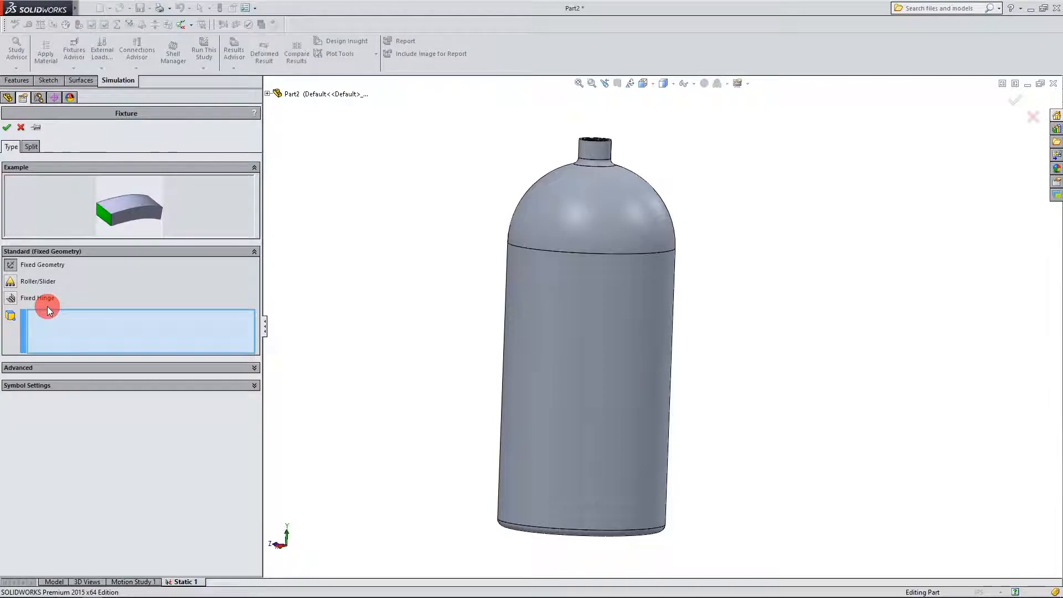
pyautogui.scroll(-3, 561, 325)
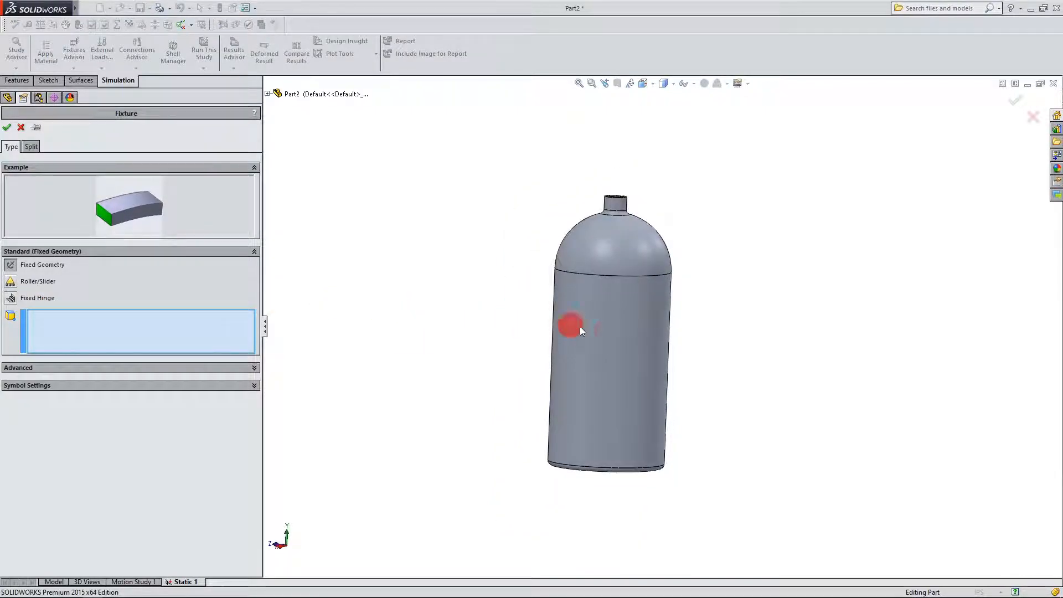
pyautogui.scroll(3, 710, 423)
pyautogui.moveTo(710, 422); pyautogui.dragTo(726, 249, button='middle')
pyautogui.click(596, 387)
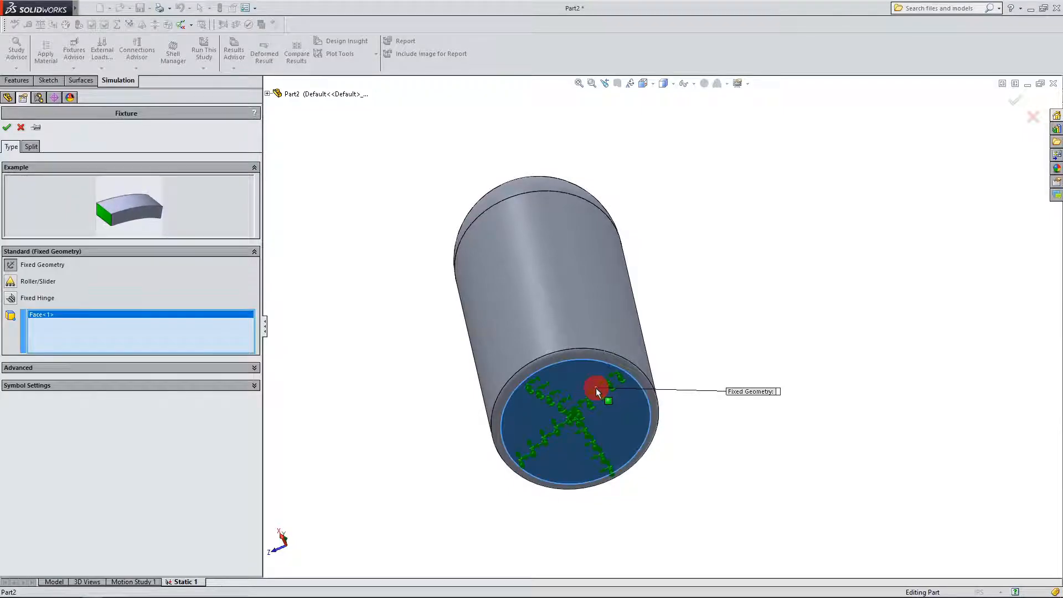
# - Add the fillet face around the tank's bottom edge to the Fixed Geometry fixture and accept it
pyautogui.scroll(2, 596, 387)
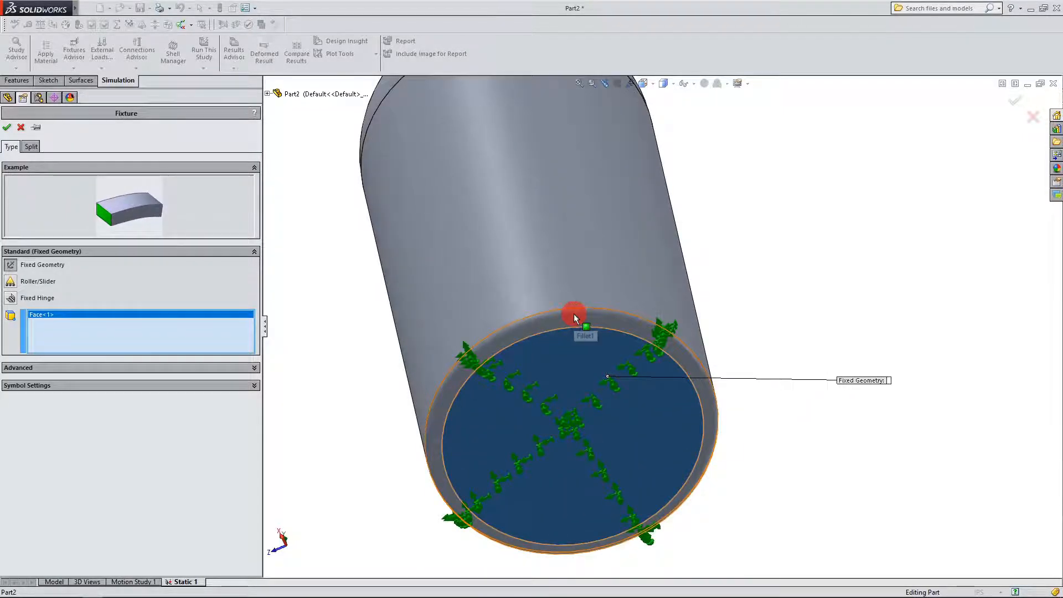
pyautogui.click(534, 325)
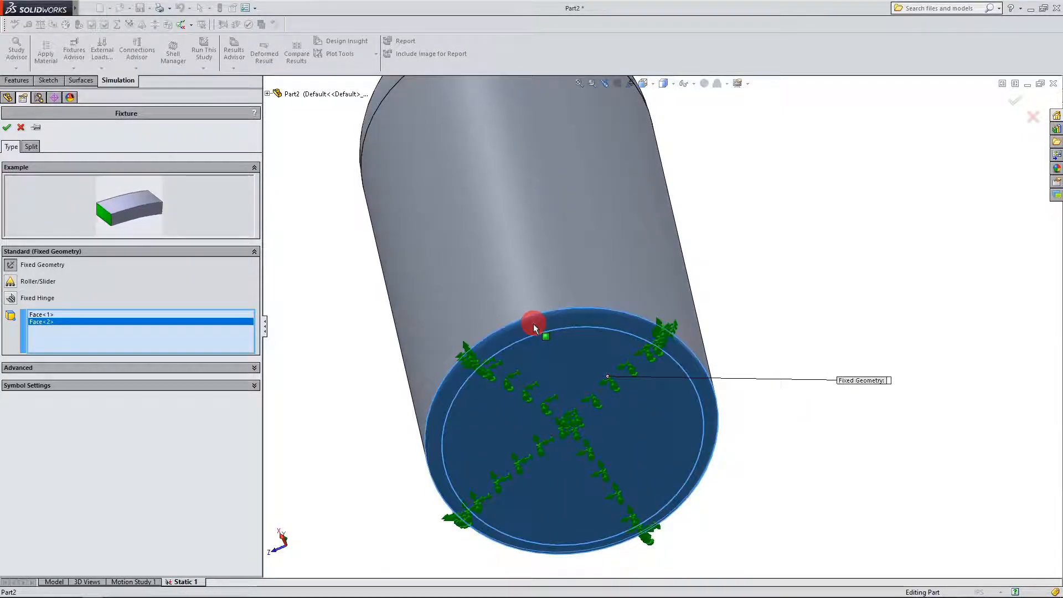
pyautogui.scroll(-3, 533, 326)
pyautogui.moveTo(536, 327); pyautogui.dragTo(799, 316, button='middle')
pyautogui.scroll(5, 744, 374)
pyautogui.moveTo(749, 380); pyautogui.dragTo(710, 328, button='middle')
pyautogui.scroll(-2, 423, 364)
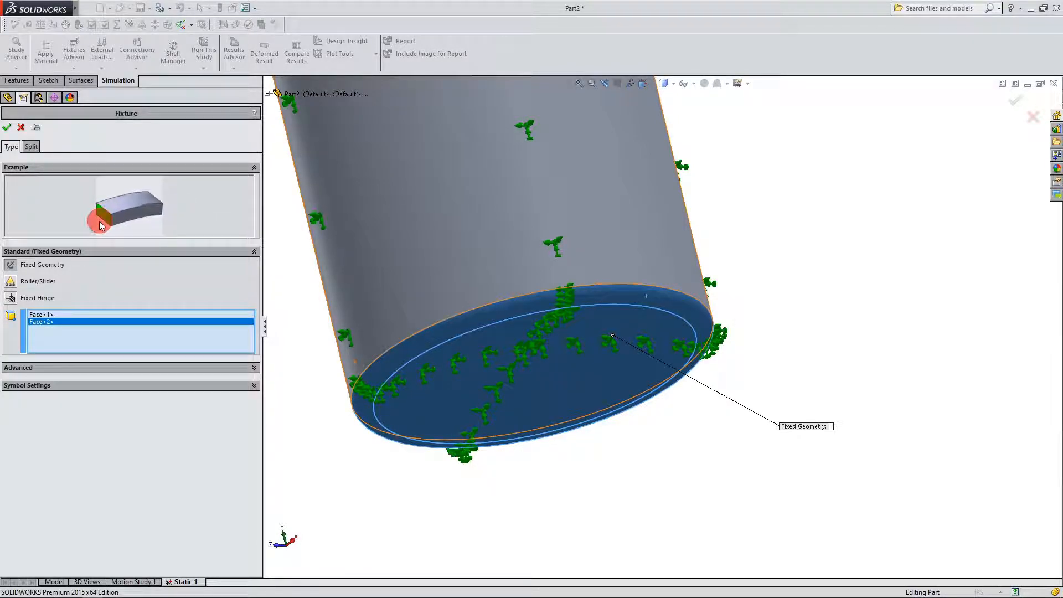
pyautogui.click(7, 127)
pyautogui.moveTo(436, 406); pyautogui.dragTo(705, 354, button='middle')
pyautogui.scroll(-2, 705, 355)
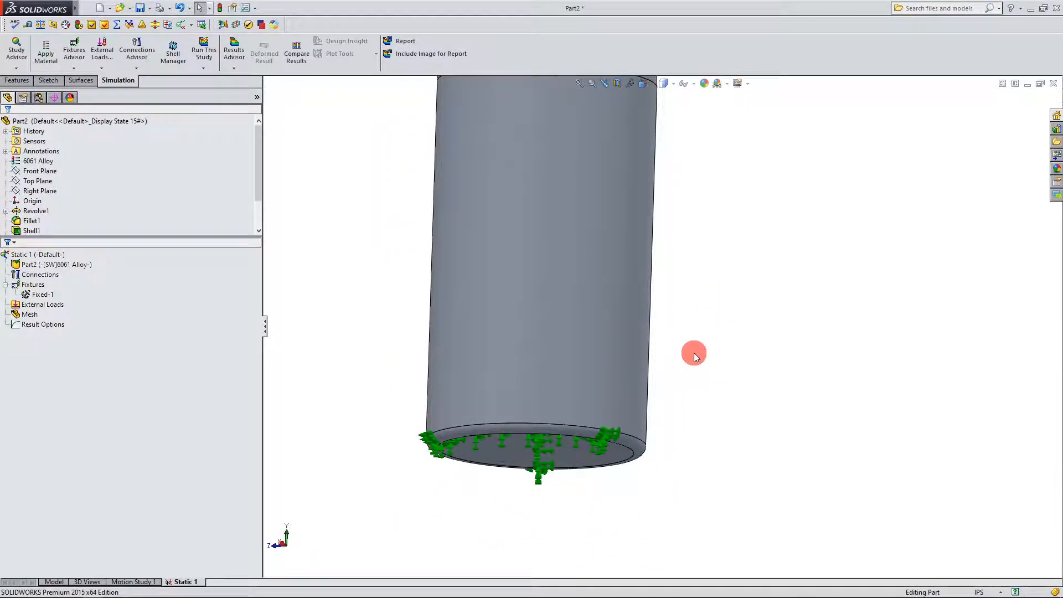
pyautogui.click(32, 316)
pyautogui.rightClick(31, 320)
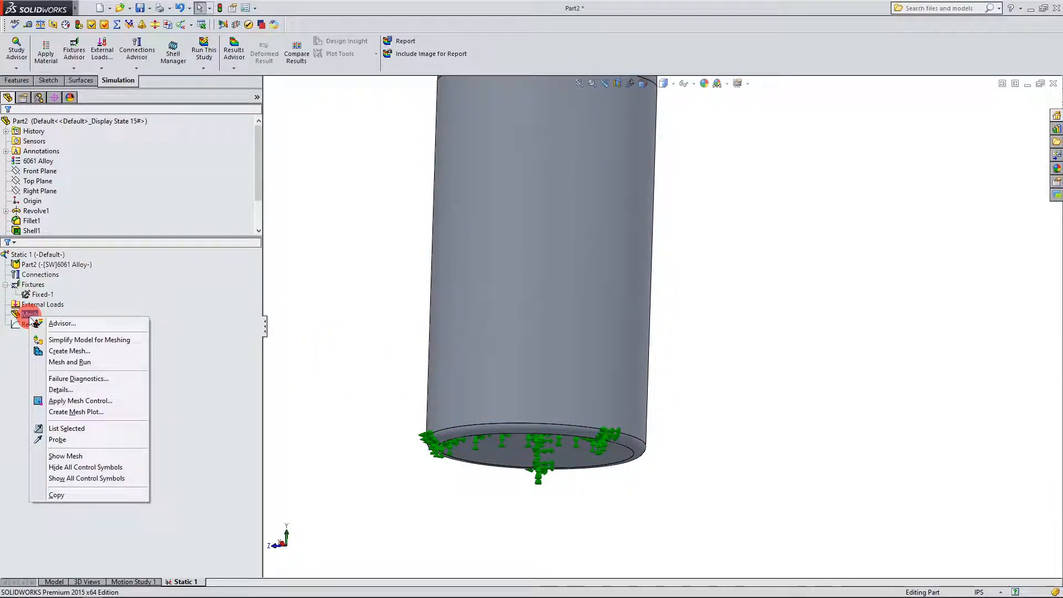
pyautogui.click(51, 351)
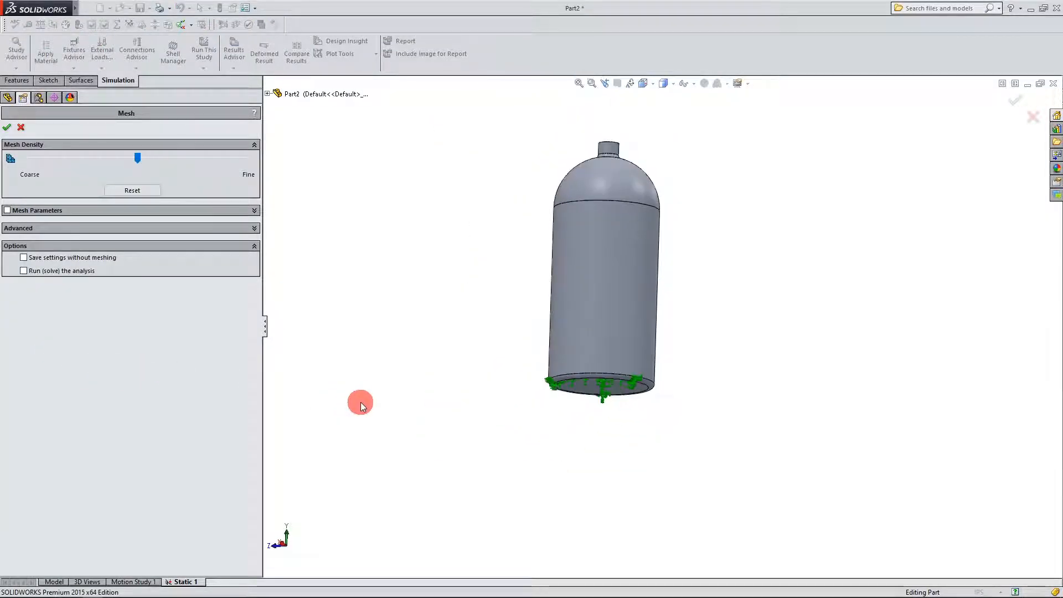
# - Examine the threaded neck and dome of the tank, and leave the mesh settings without meshing
pyautogui.scroll(-2, 685, 248)
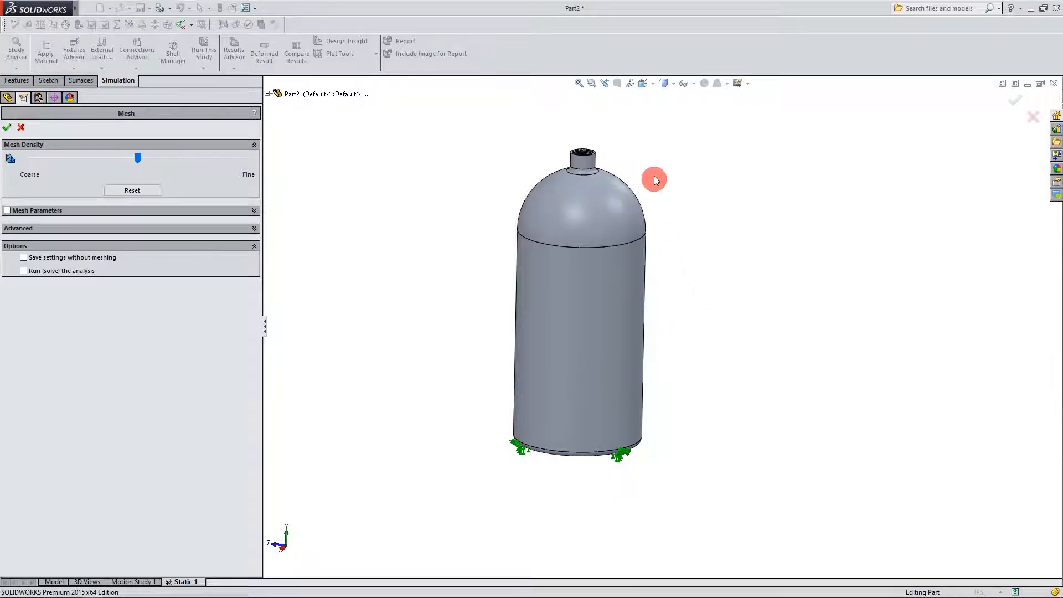
pyautogui.scroll(-5, 654, 181)
pyautogui.scroll(-2, 606, 186)
pyautogui.scroll(5, 600, 192)
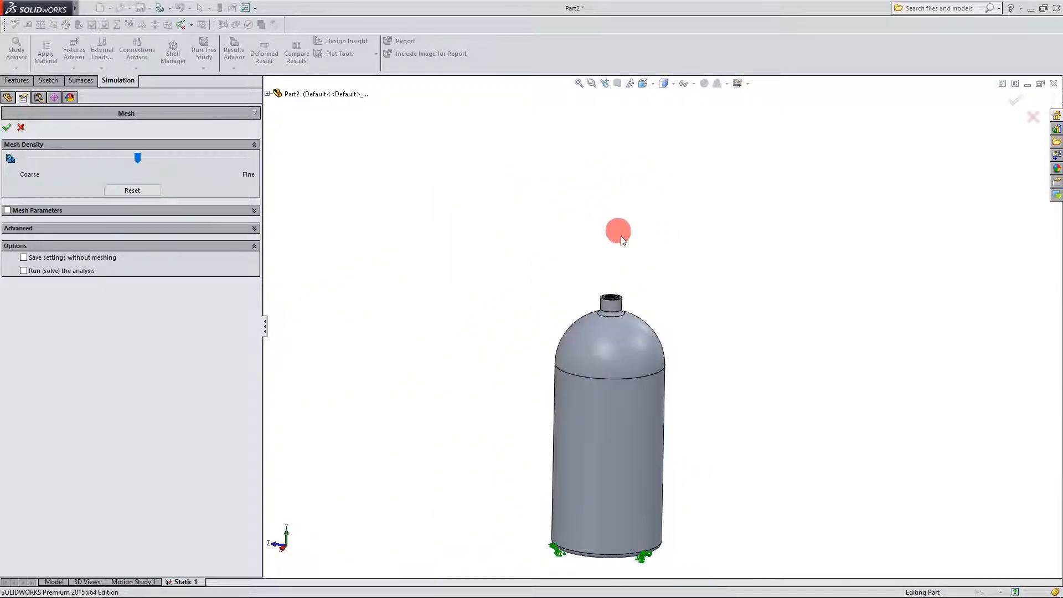
pyautogui.scroll(-1, 678, 424)
pyautogui.scroll(-1, 641, 244)
pyautogui.moveTo(641, 244); pyautogui.dragTo(594, 255, button='middle')
pyautogui.scroll(-3, 600, 197)
pyautogui.scroll(-2, 600, 198)
pyautogui.scroll(-1, 593, 253)
pyautogui.scroll(4, 611, 277)
pyautogui.scroll(-3, 673, 334)
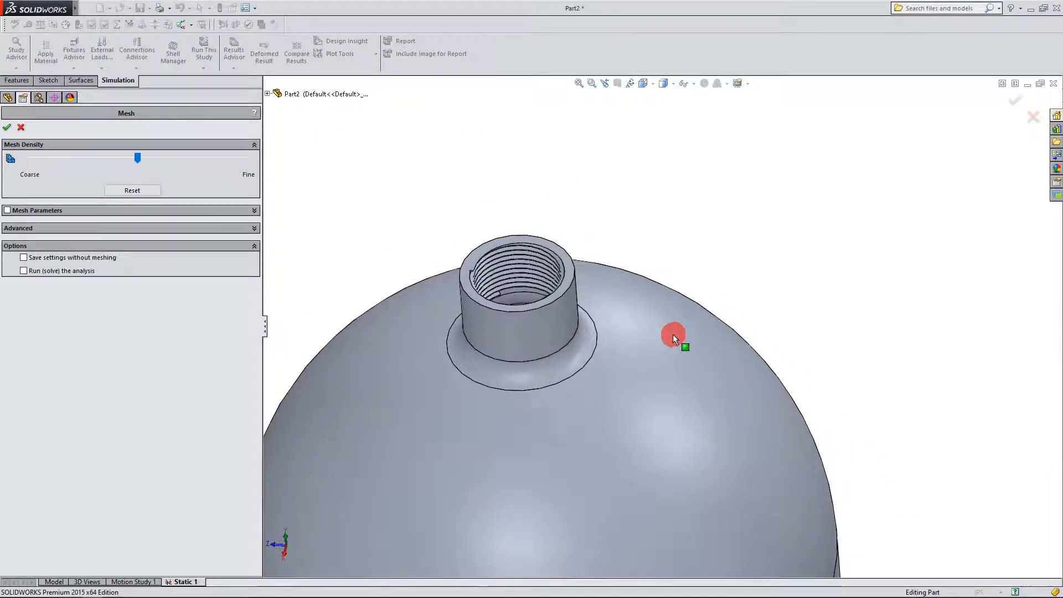
pyautogui.scroll(-1, 606, 293)
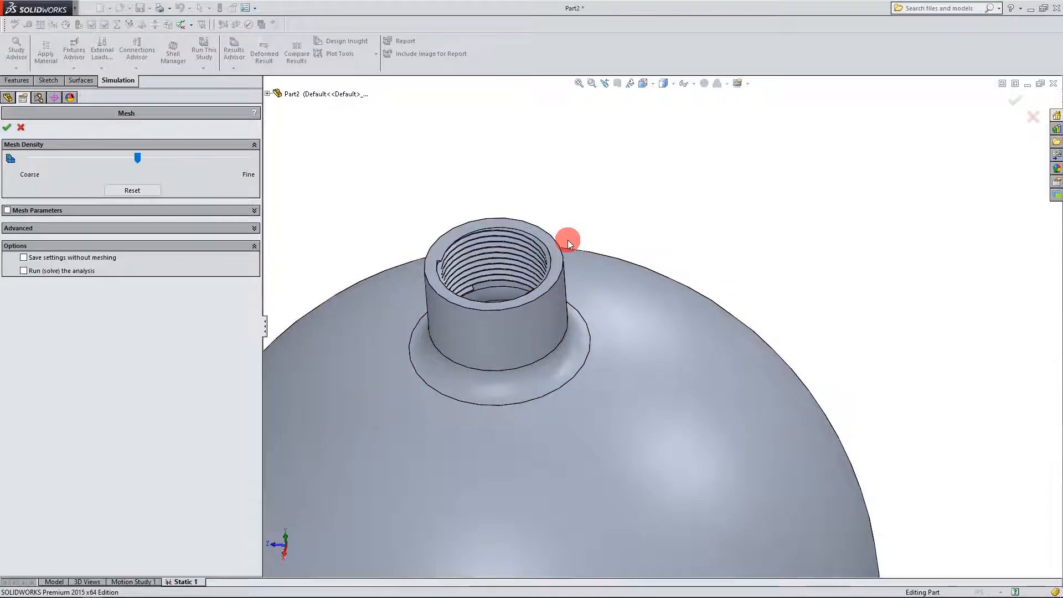
pyautogui.scroll(5, 686, 224)
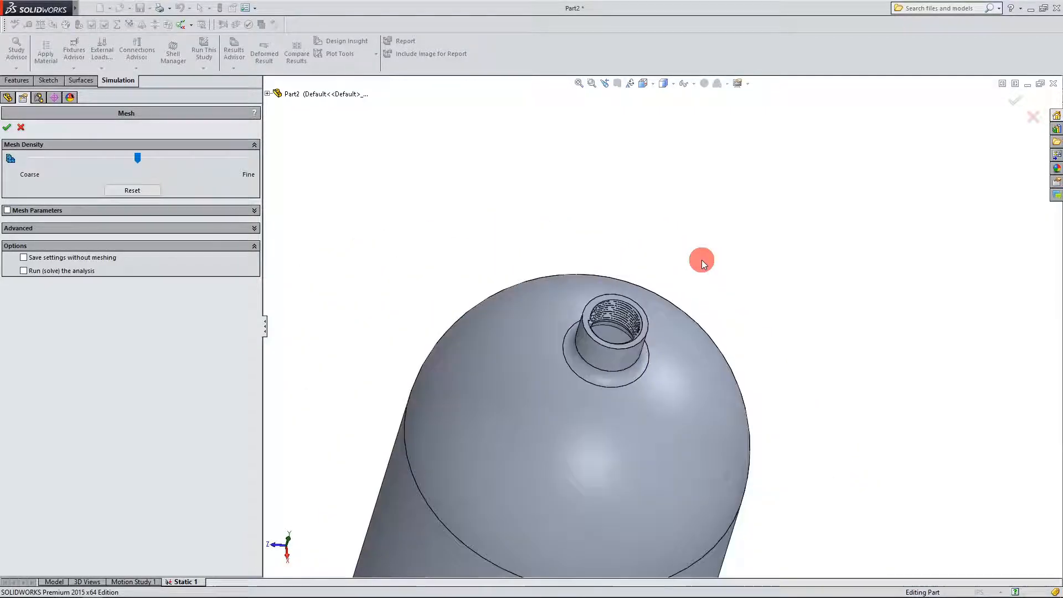
pyautogui.moveTo(737, 391); pyautogui.dragTo(395, 323, button='middle')
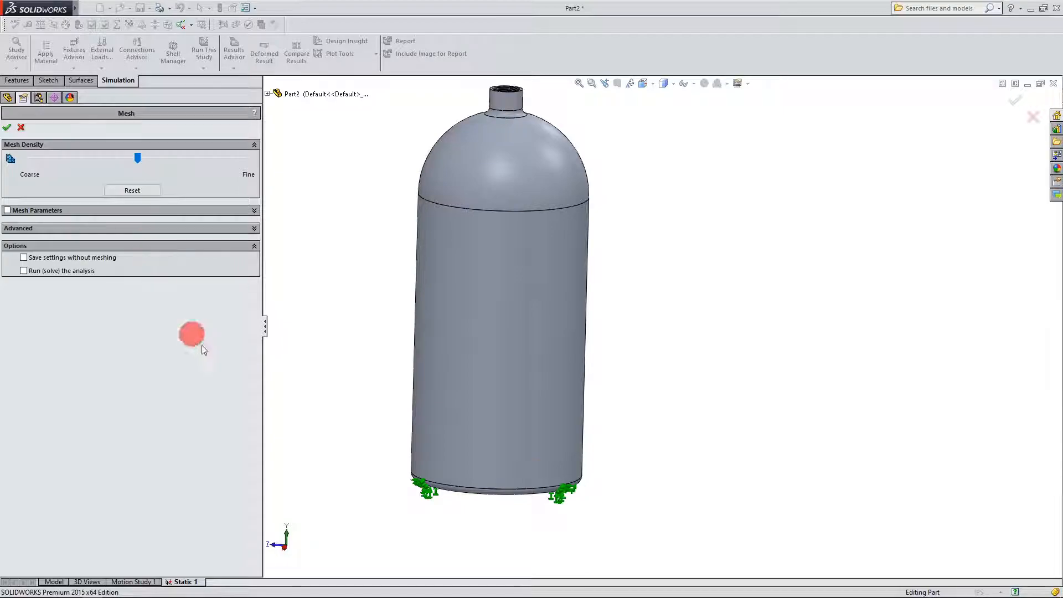
pyautogui.click(21, 129)
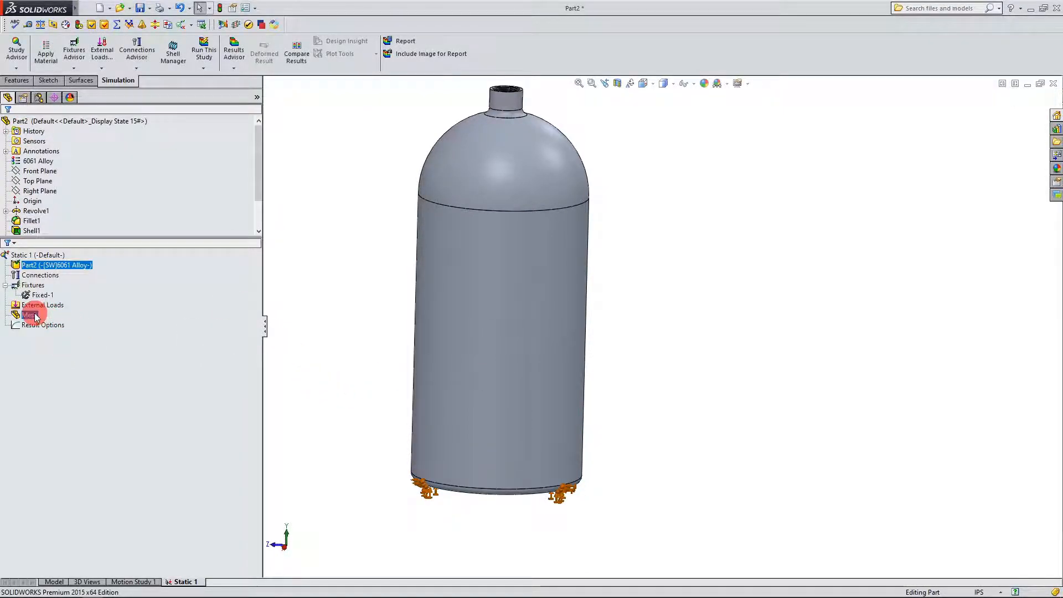
# - Start a reference plane offset 15.25 in above the Top Plane
pyautogui.moveTo(517, 541); pyautogui.dragTo(374, 319, button='middle')
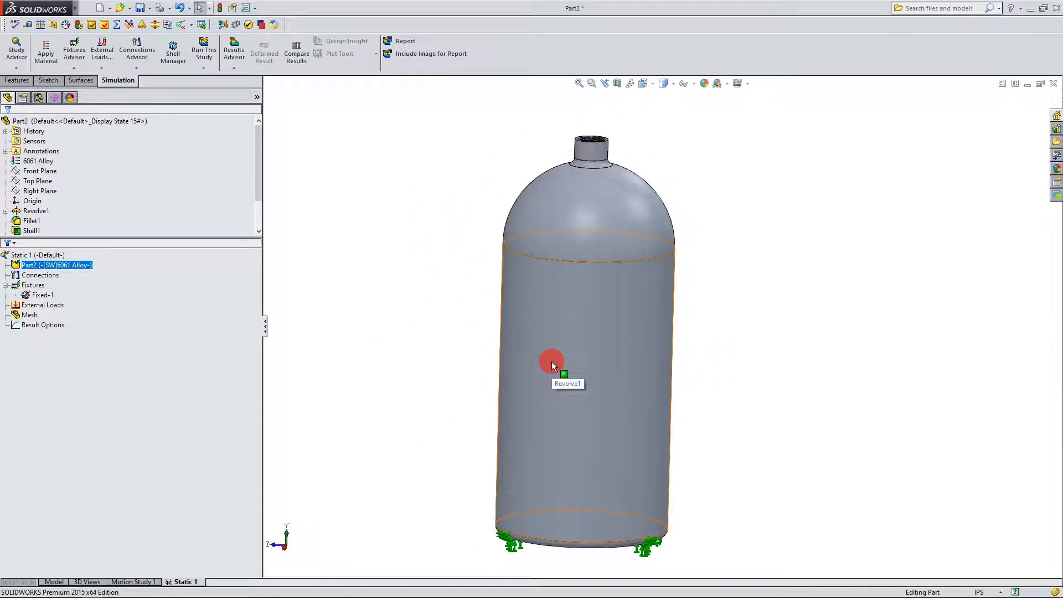
pyautogui.scroll(-1, 69, 202)
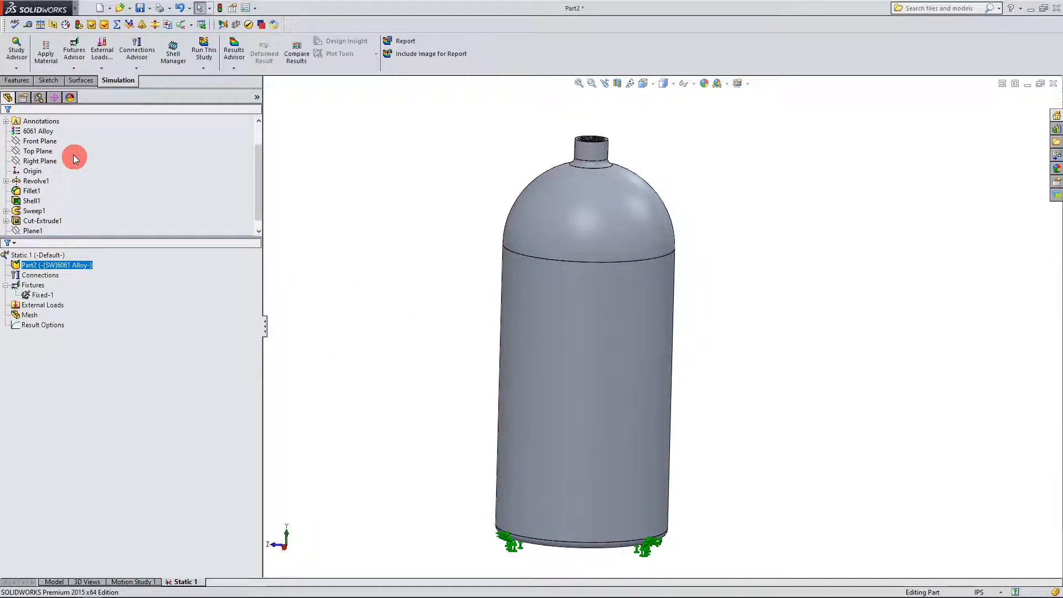
pyautogui.click(26, 82)
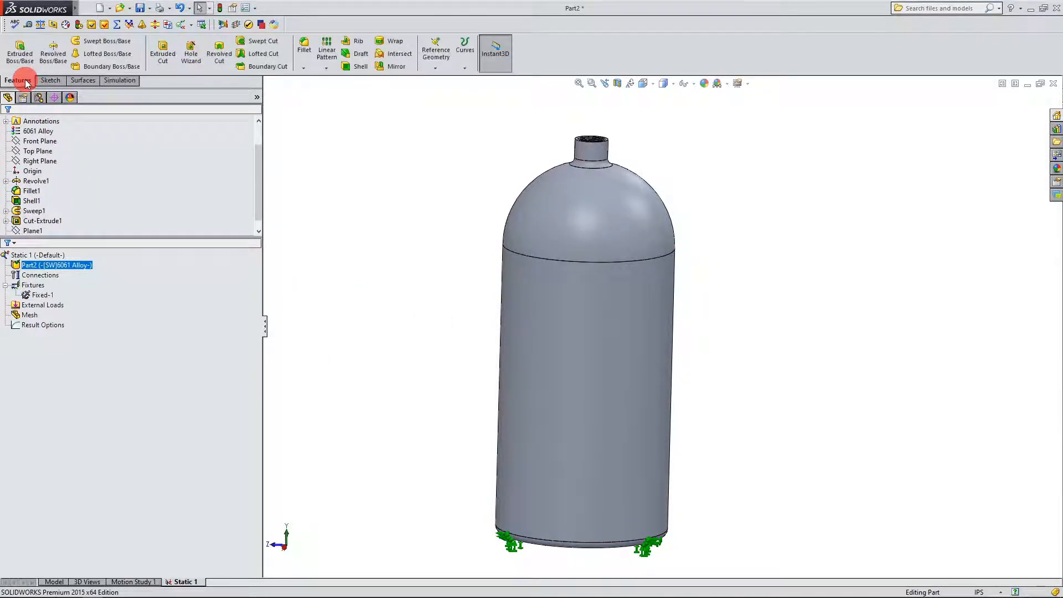
pyautogui.click(38, 160)
pyautogui.click(37, 154)
pyautogui.click(38, 154)
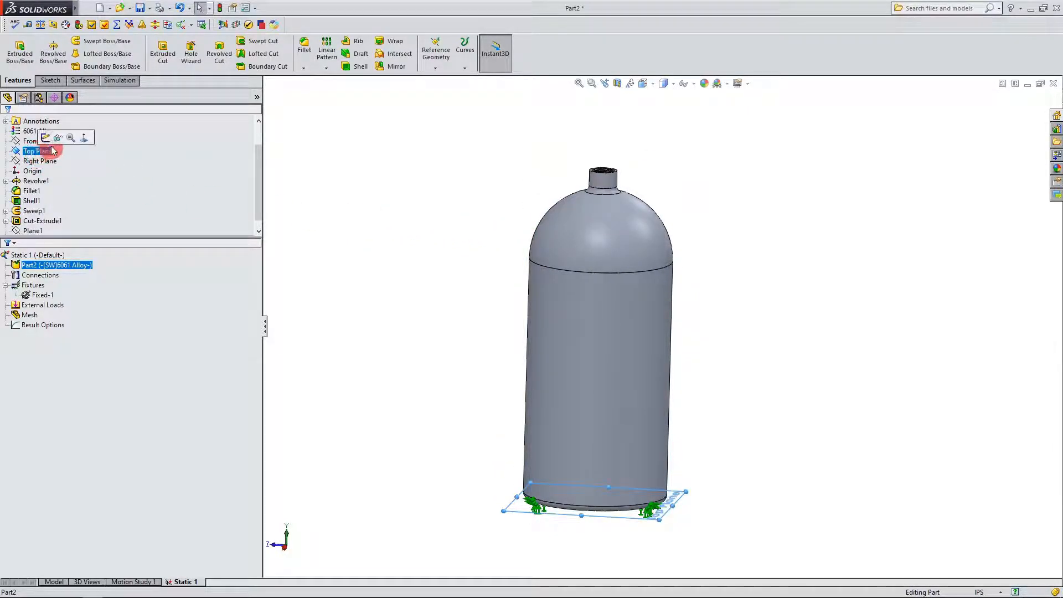
pyautogui.scroll(1, 60, 184)
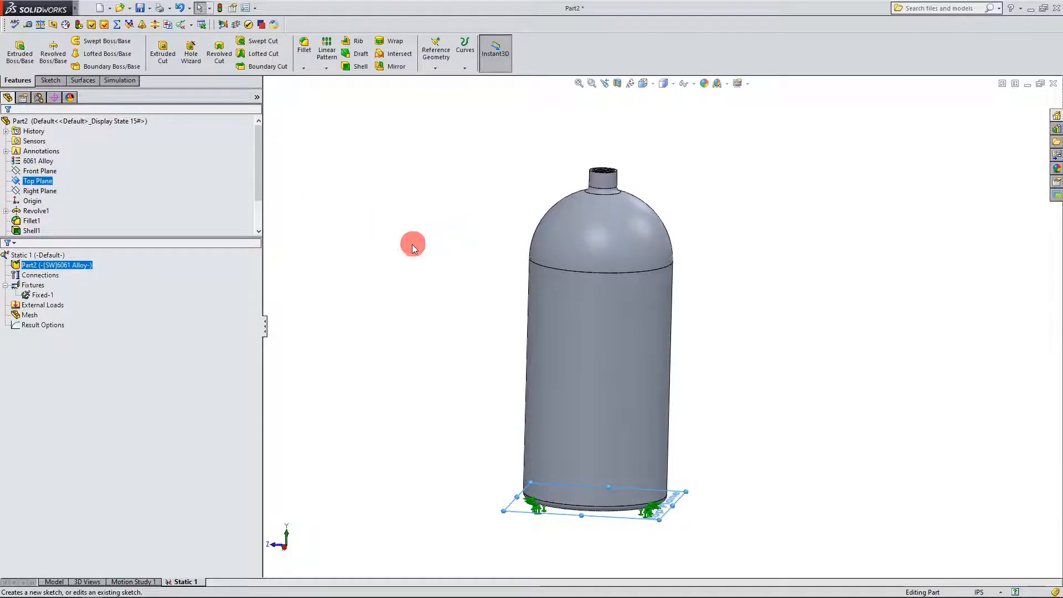
pyautogui.click(435, 68)
pyautogui.click(433, 79)
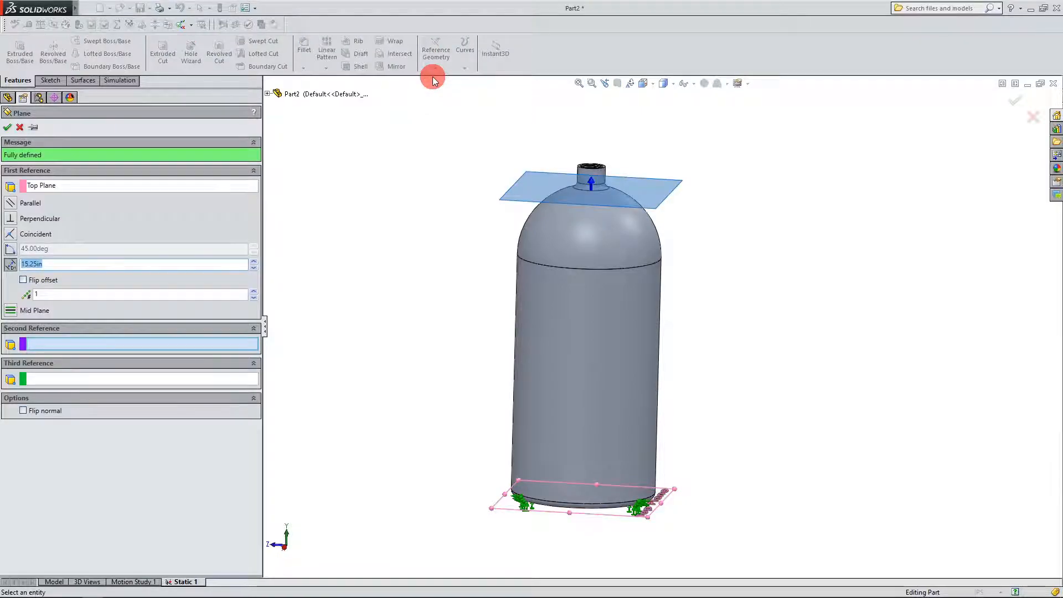
# - Check the offset plane's position at the base of the tank's neck and accept the plane
pyautogui.moveTo(390, 300); pyautogui.dragTo(397, 276, button='middle')
pyautogui.scroll(-3, 619, 183)
pyautogui.scroll(-1, 670, 192)
pyautogui.moveTo(714, 187)
pyautogui.mouseDown(button='middle')
pyautogui.moveTo(726, 178)
pyautogui.moveTo(729, 188)
pyautogui.mouseUp(button='middle')
pyautogui.scroll(4, 717, 186)
pyautogui.scroll(3, 716, 185)
pyautogui.scroll(-3, 702, 357)
pyautogui.moveTo(693, 412)
pyautogui.mouseDown(button='middle')
pyautogui.moveTo(689, 462)
pyautogui.moveTo(700, 396)
pyautogui.moveTo(696, 427)
pyautogui.mouseUp(button='middle')
pyautogui.click(132, 199)
pyautogui.click(7, 127)
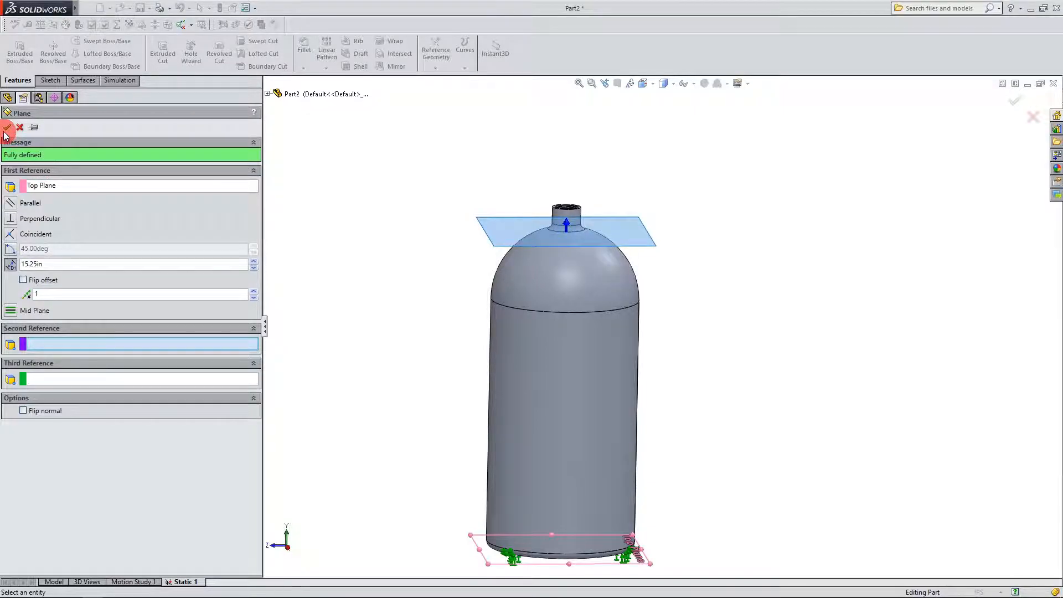
# - Start a Split feature with the new offset plane as trim tool and cut the part with it
pyautogui.moveTo(326, 316); pyautogui.dragTo(714, 358, button='middle')
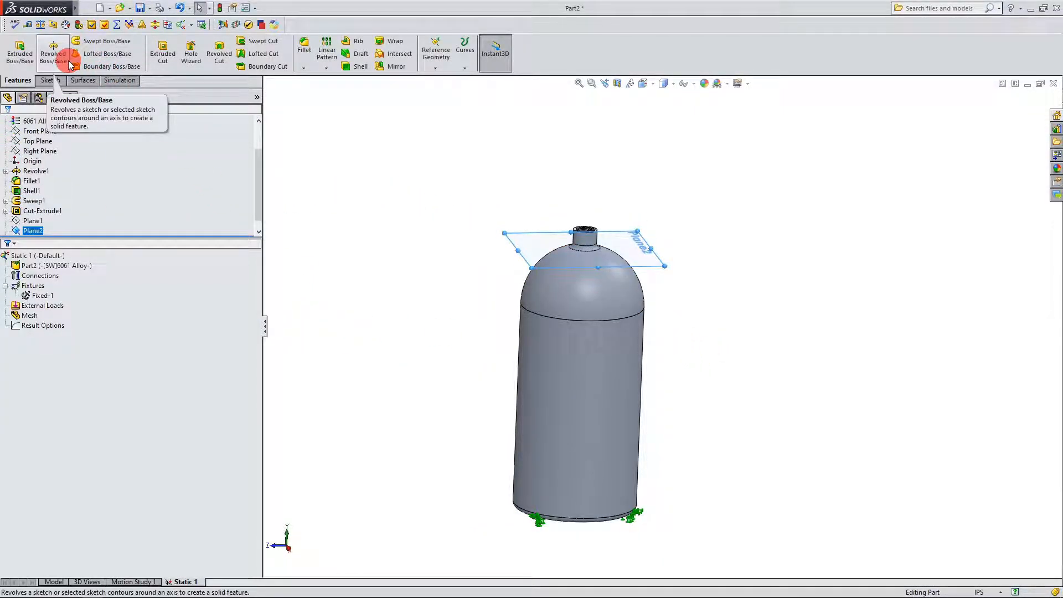
pyautogui.moveTo(44, 8)
pyautogui.click(151, 9)
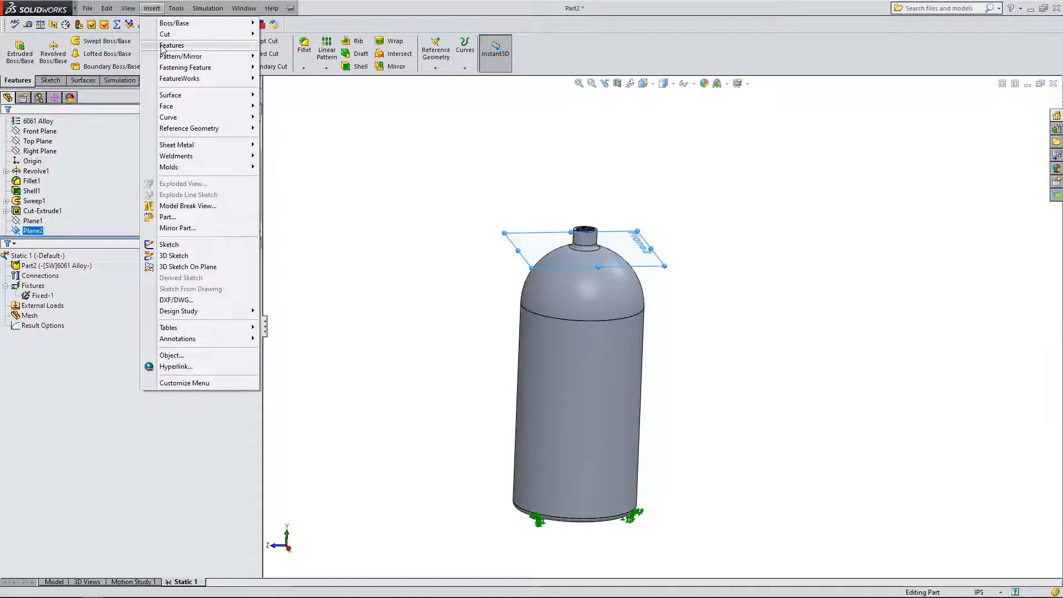
pyautogui.moveTo(177, 45)
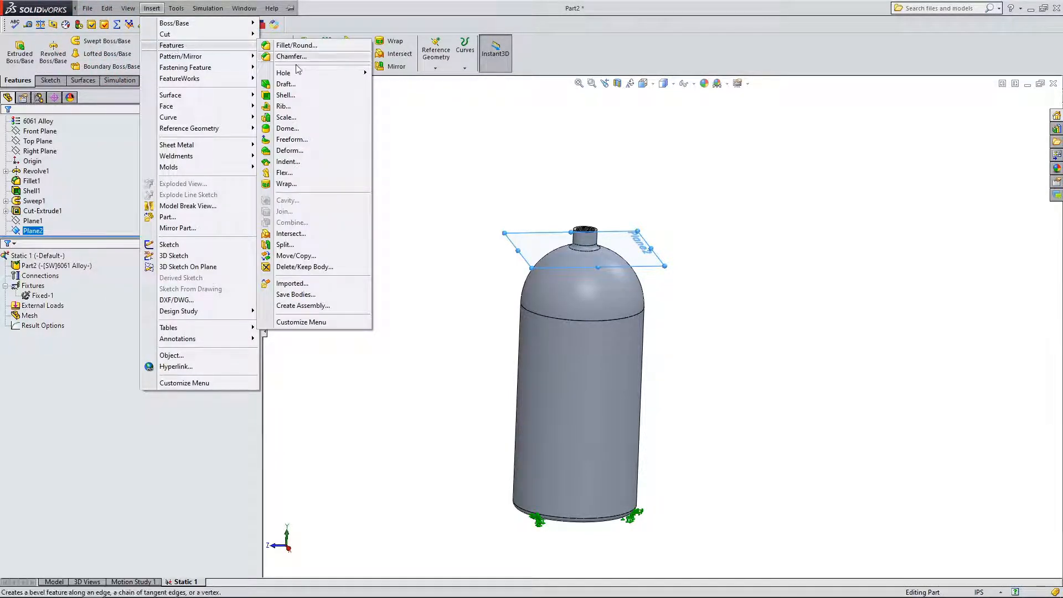
pyautogui.click(285, 244)
pyautogui.scroll(-2, 738, 394)
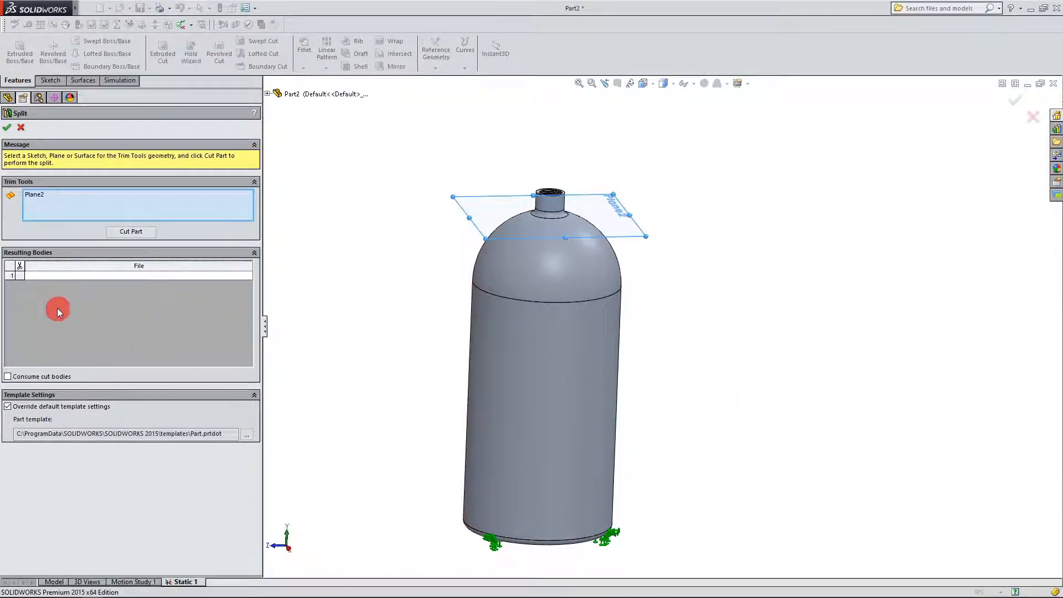
pyautogui.click(130, 231)
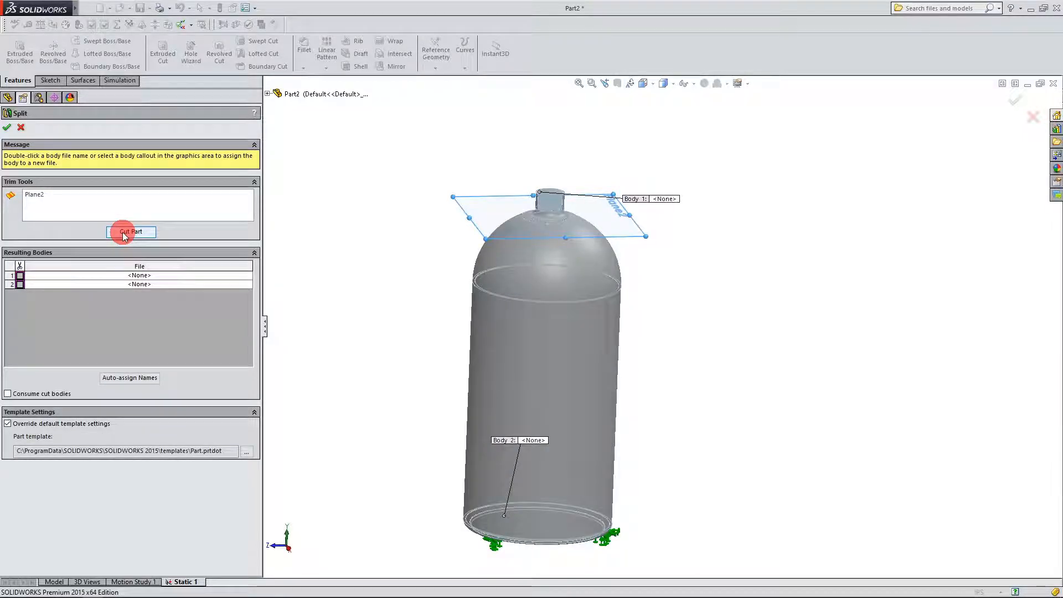
# - Include both the neck body and the tank body as resulting bodies and accept the split
pyautogui.click(20, 275)
pyautogui.click(20, 284)
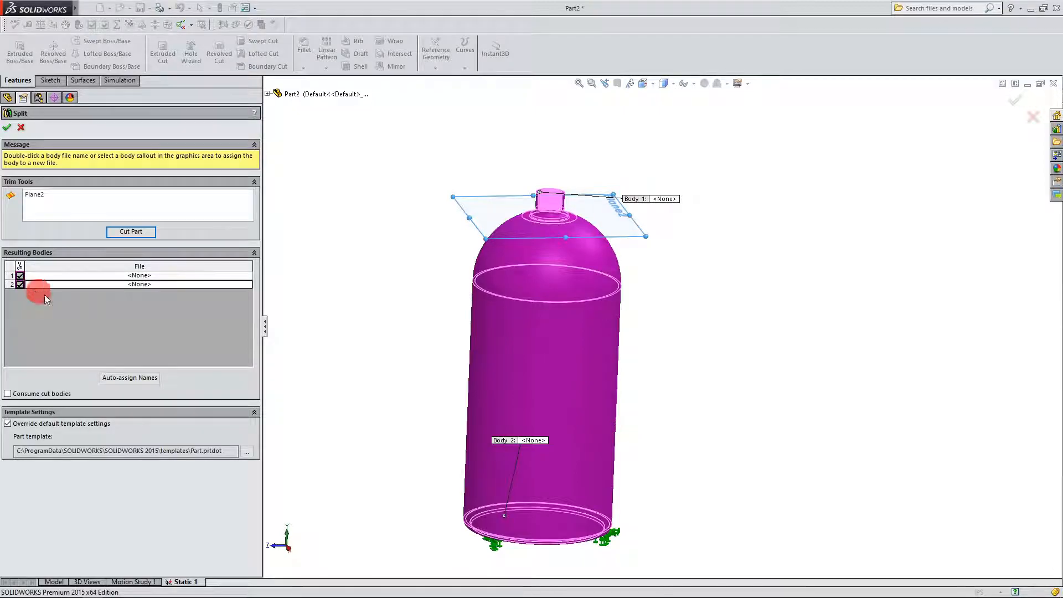
pyautogui.scroll(1, 664, 355)
pyautogui.scroll(-1, 709, 381)
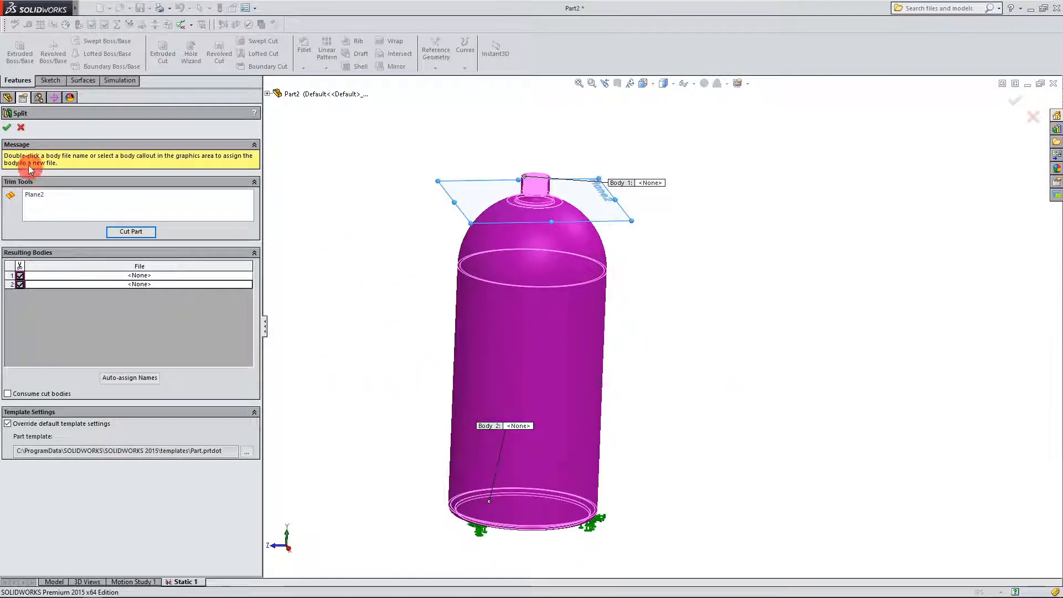
pyautogui.click(7, 128)
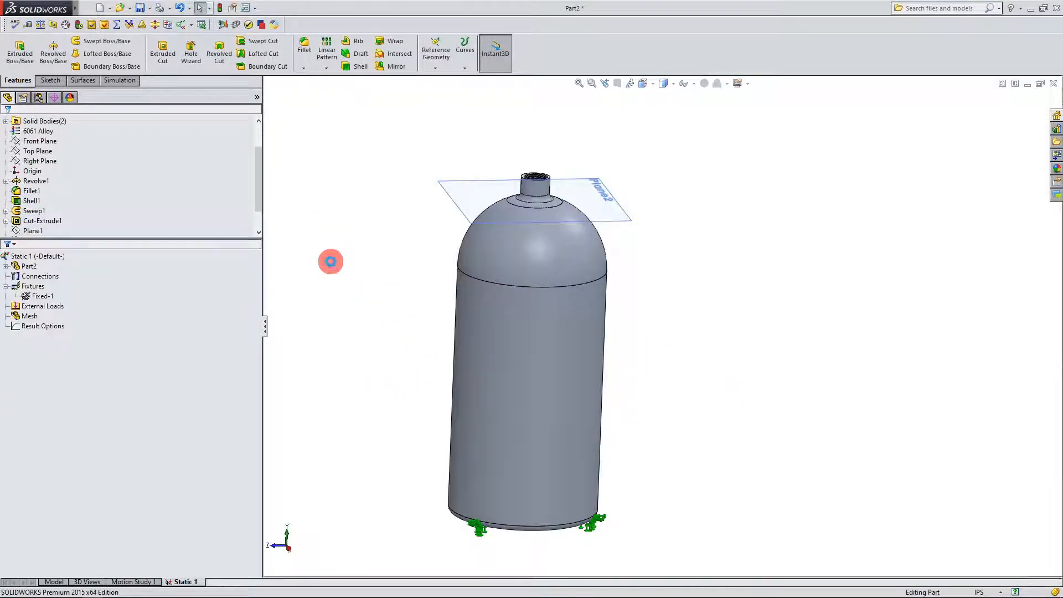
# - Expand the Solid Bodies folder and highlight the tank body and the neck body to check the split
pyautogui.scroll(1, 664, 363)
pyautogui.scroll(-1, 656, 334)
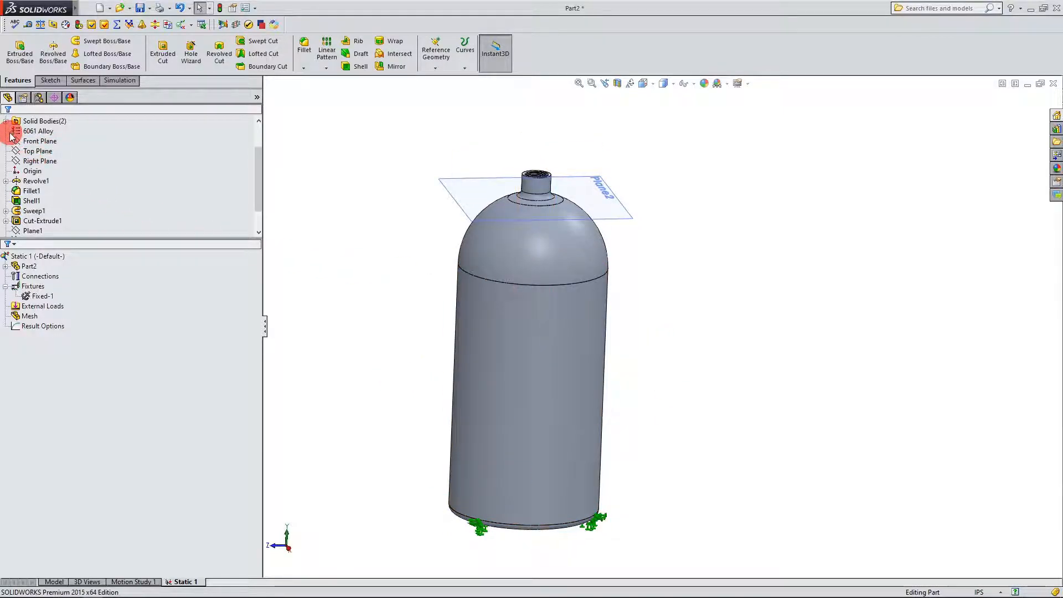
pyautogui.scroll(2, 101, 200)
pyautogui.click(13, 153)
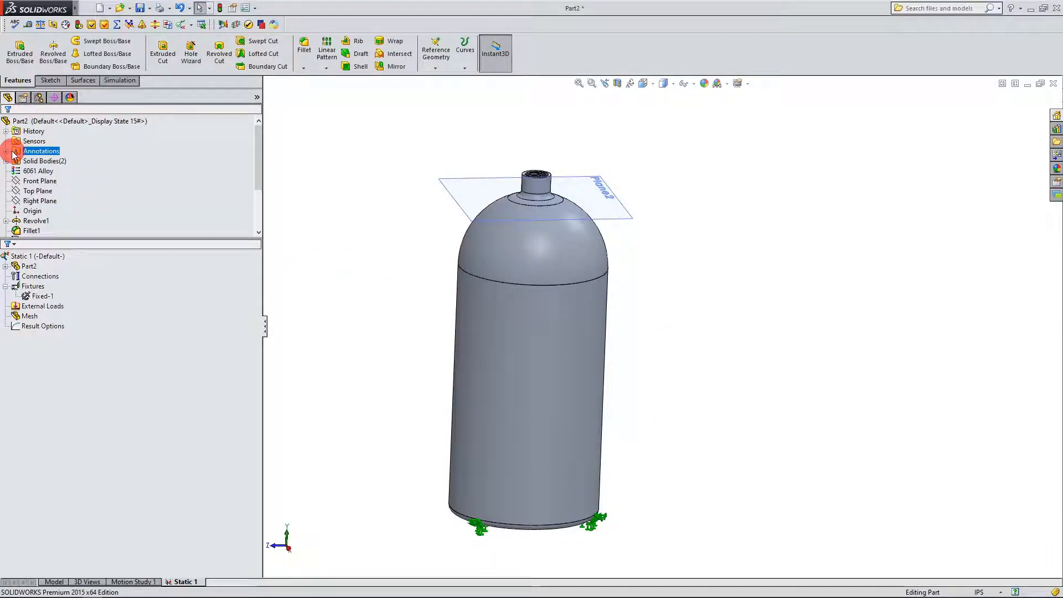
pyautogui.click(6, 161)
pyautogui.click(45, 170)
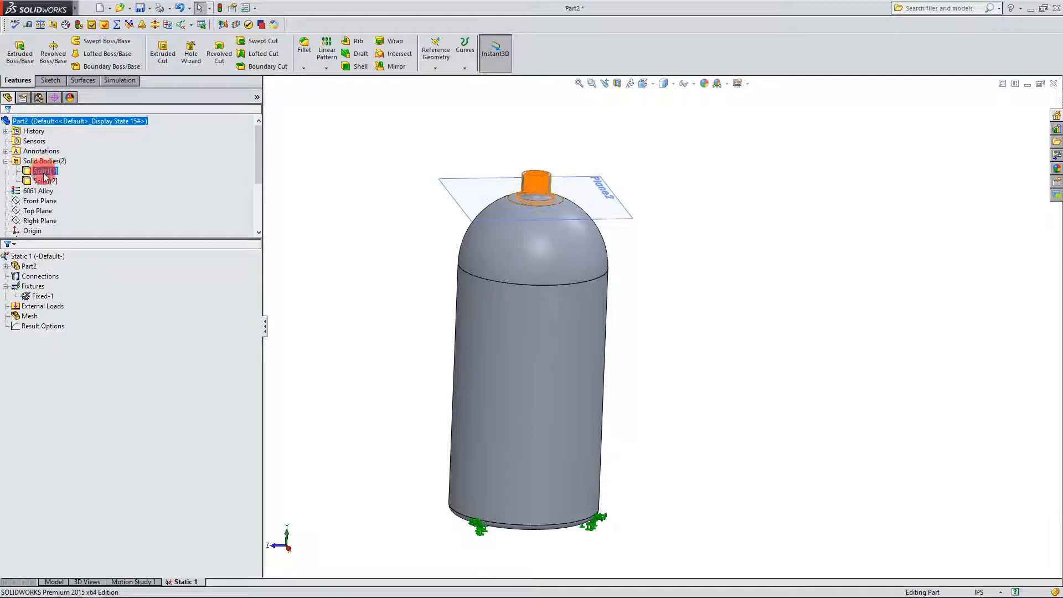
pyautogui.click(45, 181)
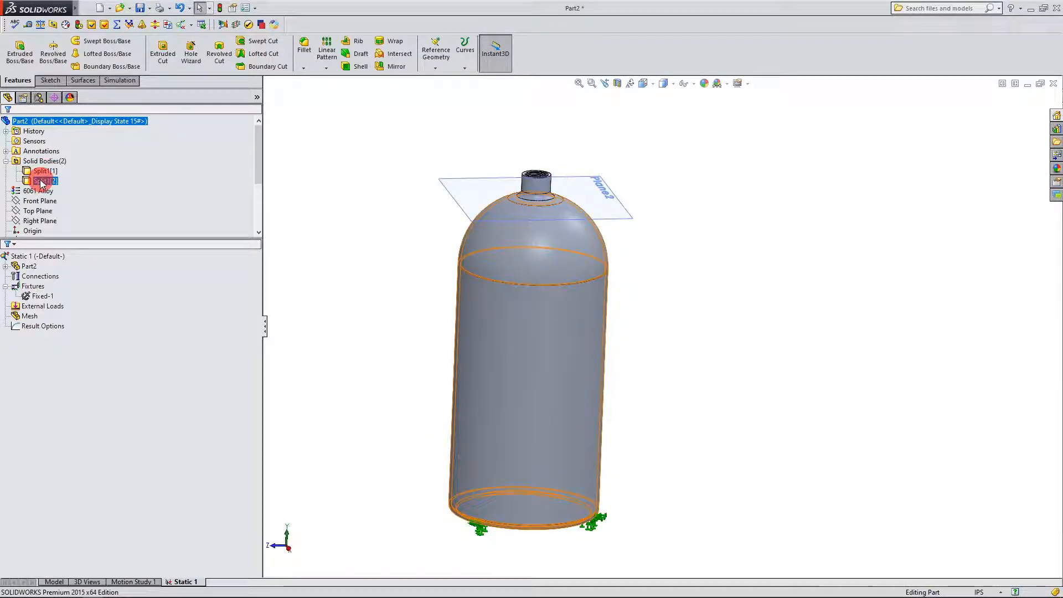
pyautogui.click(43, 181)
pyautogui.click(39, 171)
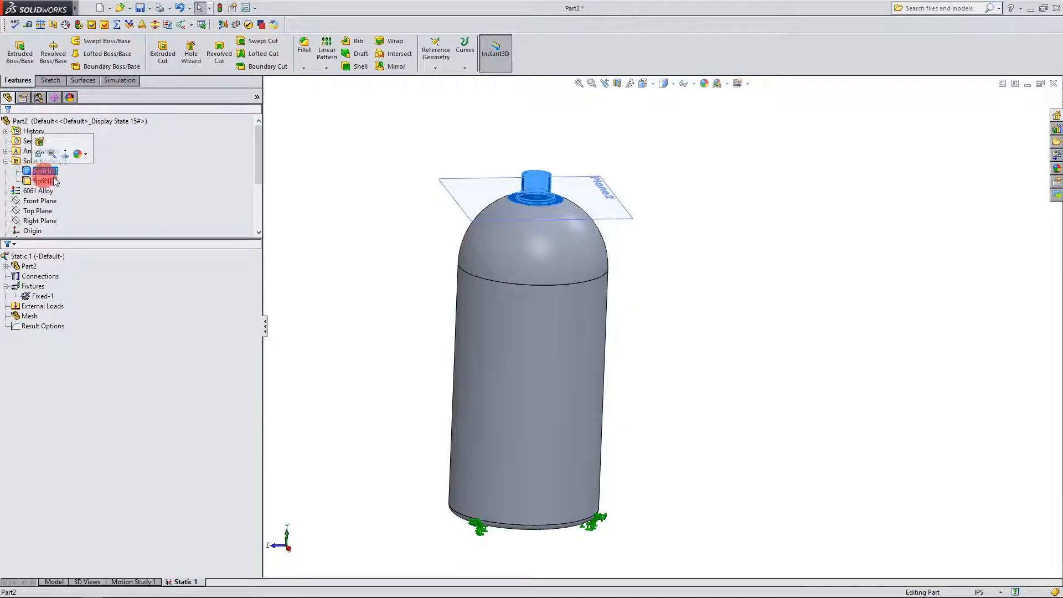
# - Examine the highlighted neck body, its internal threads and its boundary with the dome from several angles
pyautogui.scroll(-8, 553, 202)
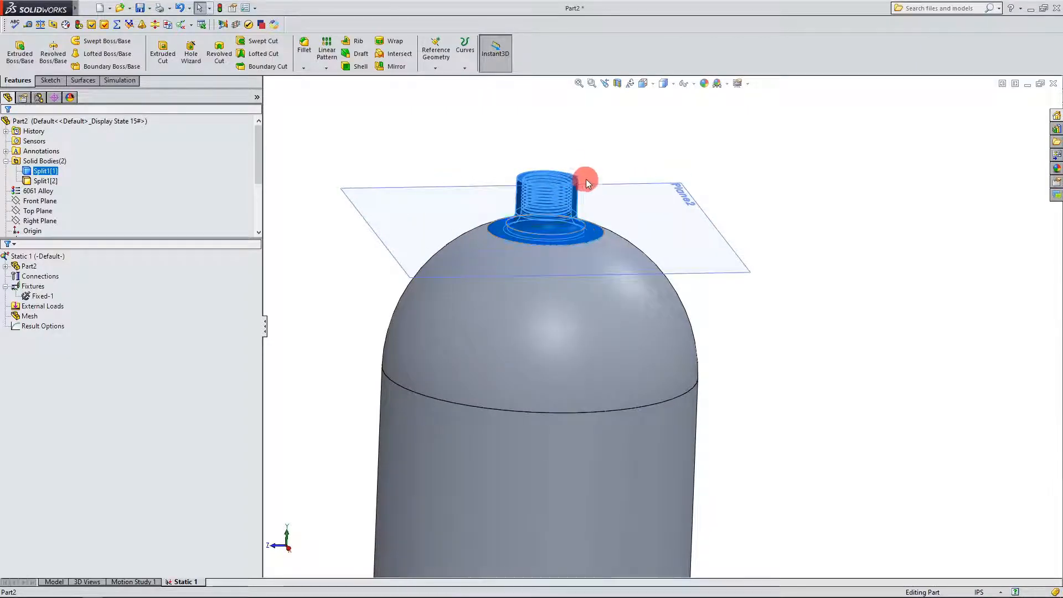
pyautogui.moveTo(604, 187); pyautogui.dragTo(696, 324, button='middle')
pyautogui.scroll(-1, 611, 222)
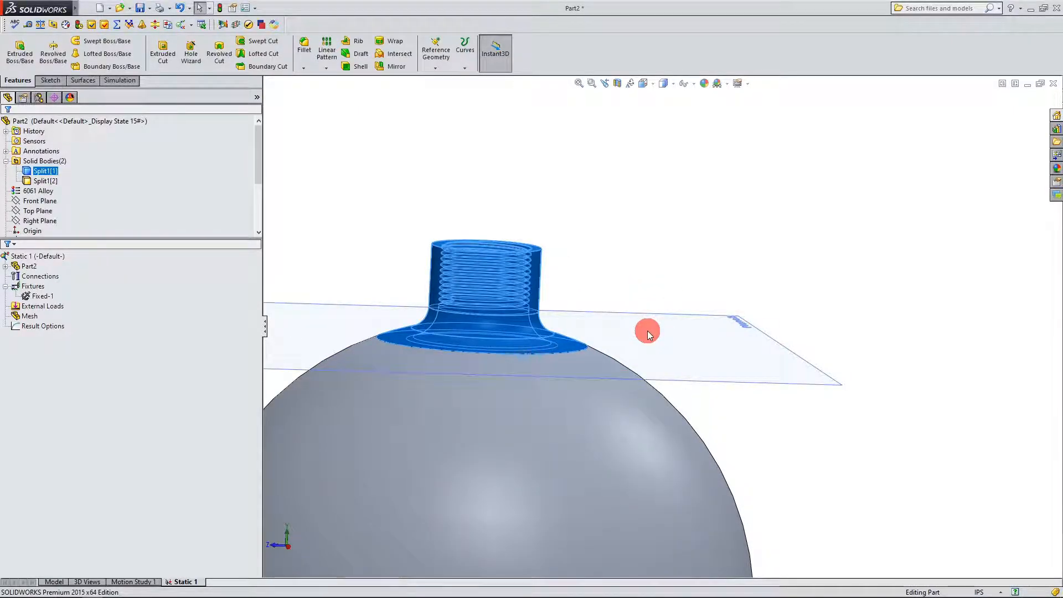
pyautogui.scroll(4, 647, 330)
pyautogui.moveTo(646, 317); pyautogui.dragTo(570, 282, button='middle')
pyautogui.scroll(-4, 642, 321)
pyautogui.click(464, 292)
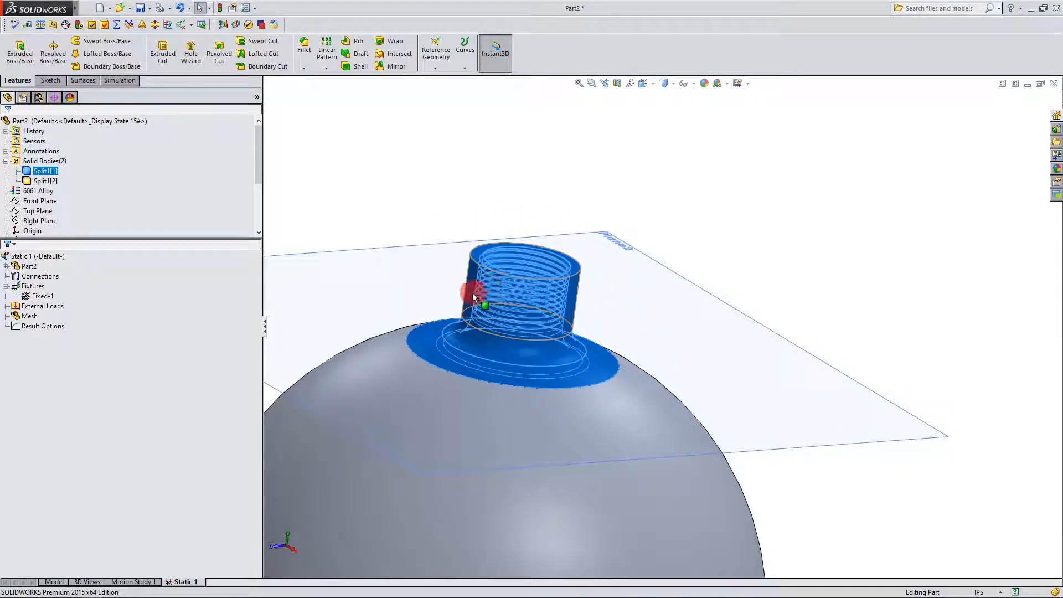
pyautogui.press('f')
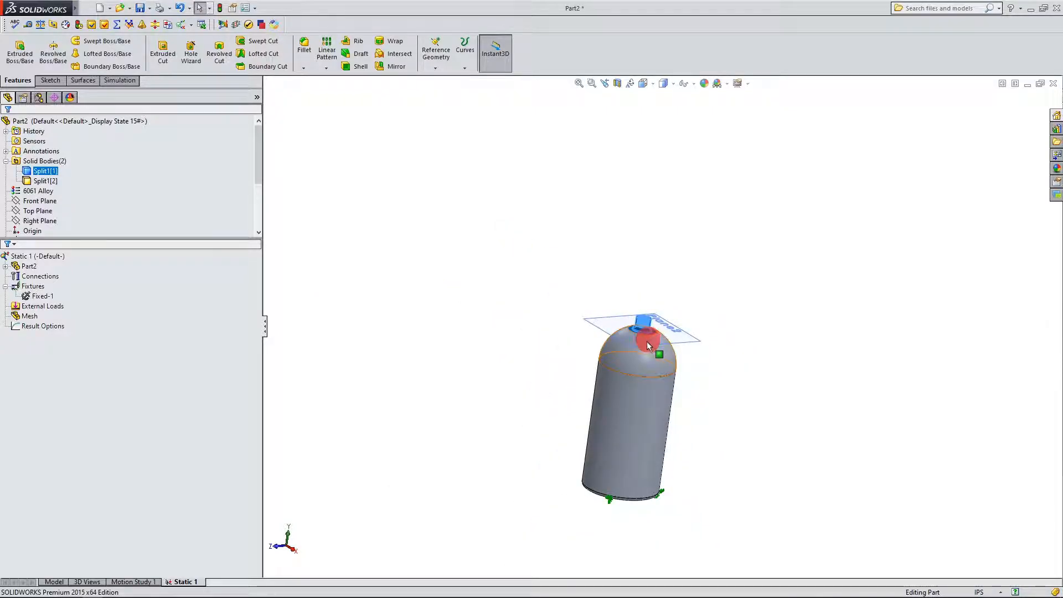
pyautogui.scroll(-6, 752, 327)
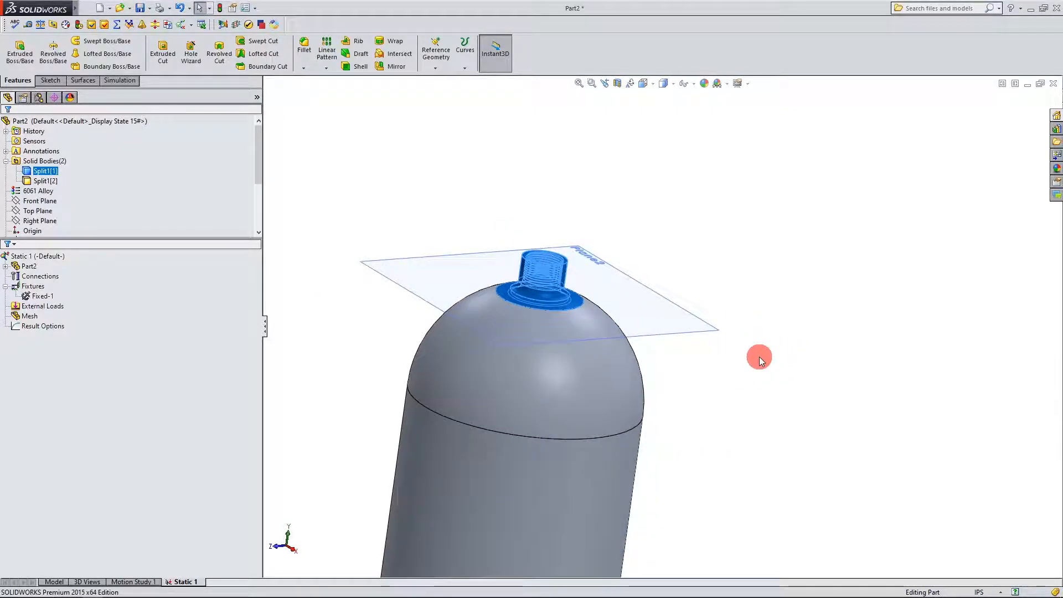
# - Start a mesh control in the static study and select the large tank body, excluding the threaded neck, as its entity
pyautogui.click(759, 357)
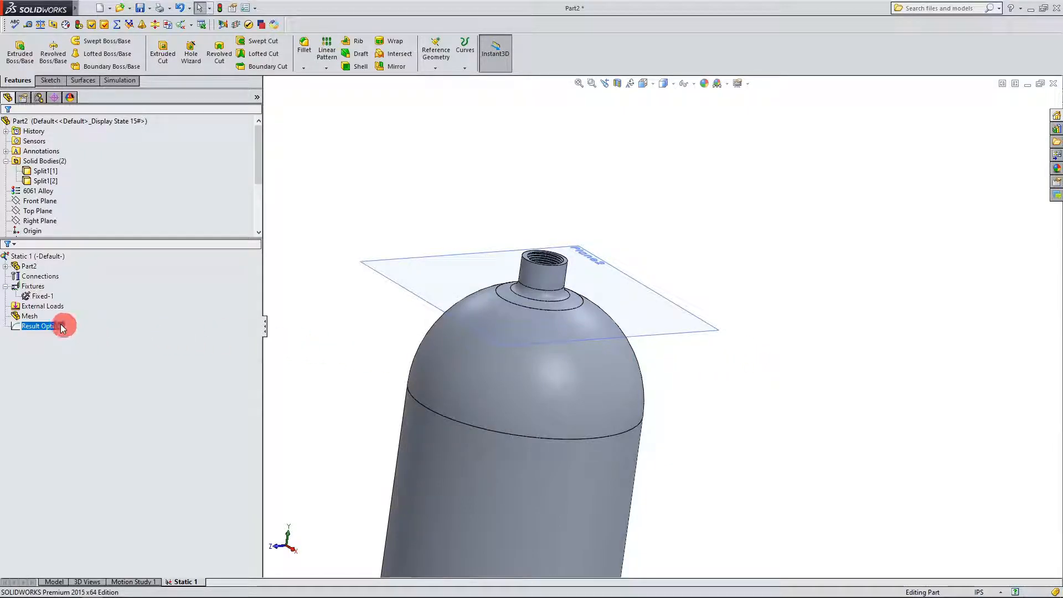
pyautogui.rightClick(28, 316)
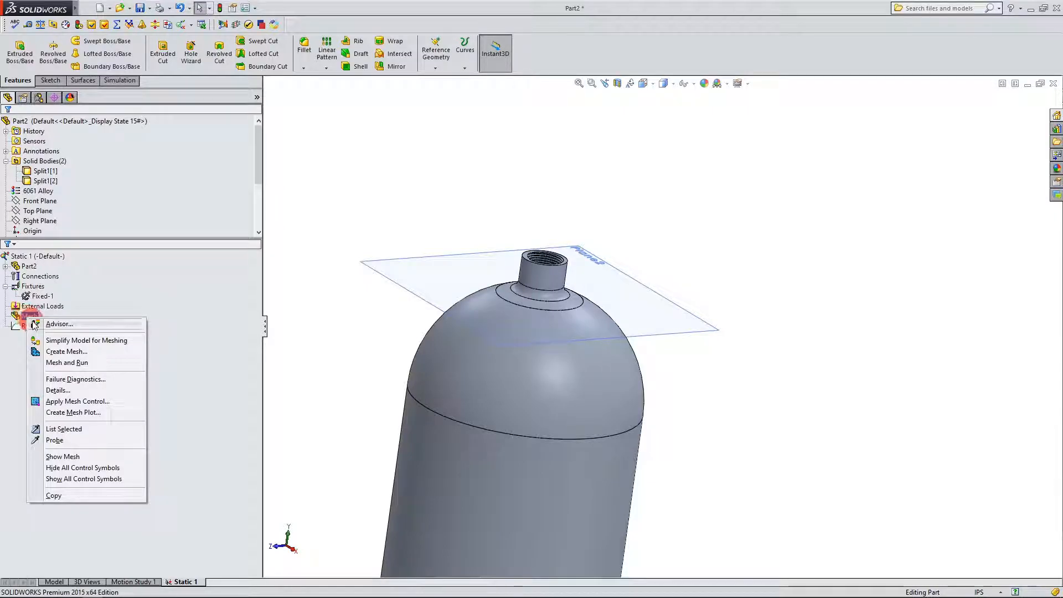
pyautogui.click(61, 401)
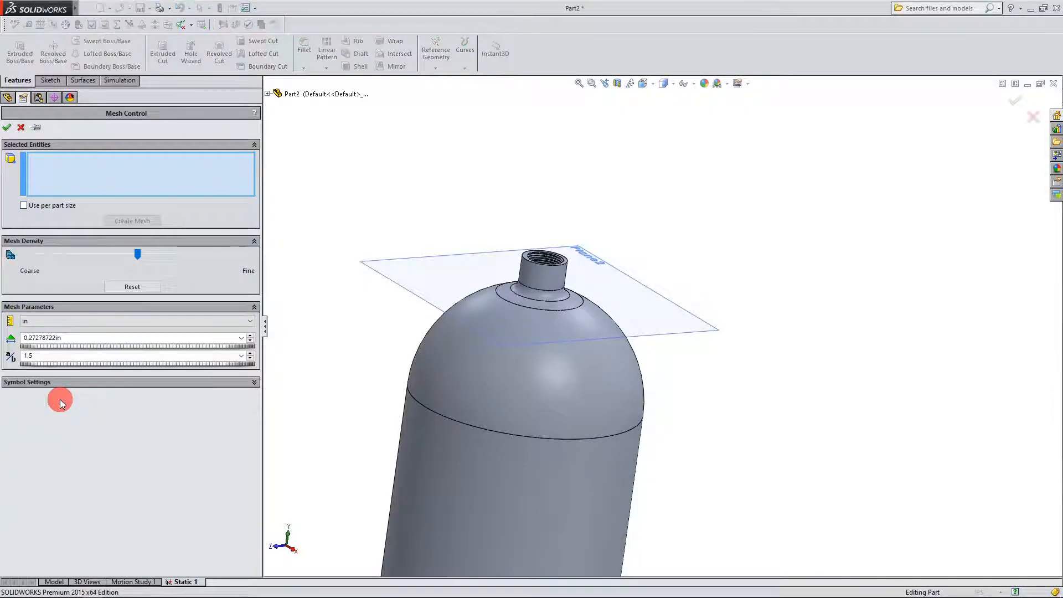
pyautogui.scroll(3, 309, 307)
pyautogui.scroll(-1, 658, 387)
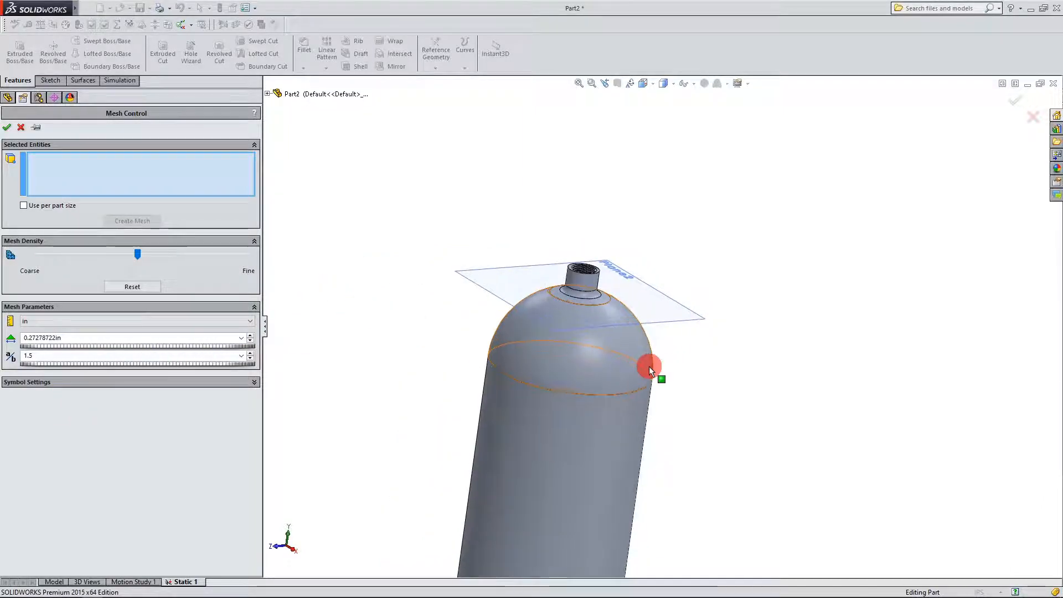
pyautogui.click(268, 95)
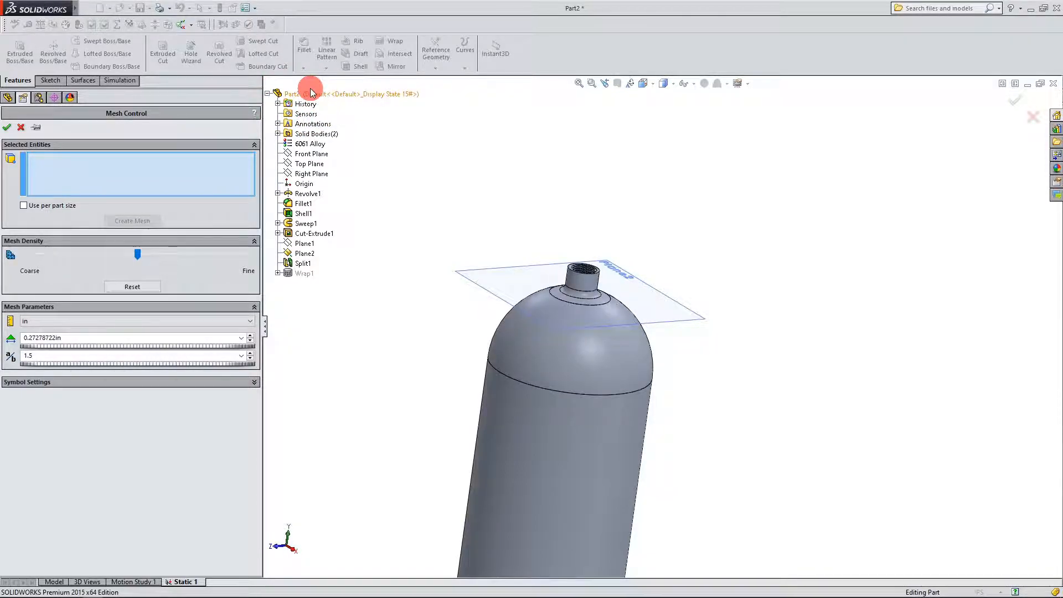
pyautogui.click(278, 134)
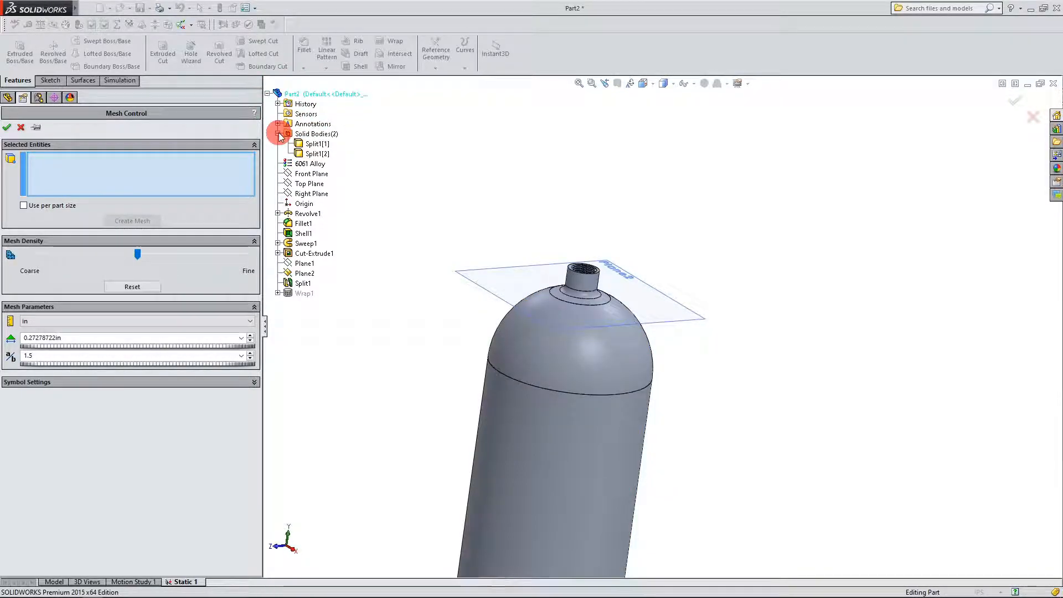
pyautogui.click(304, 155)
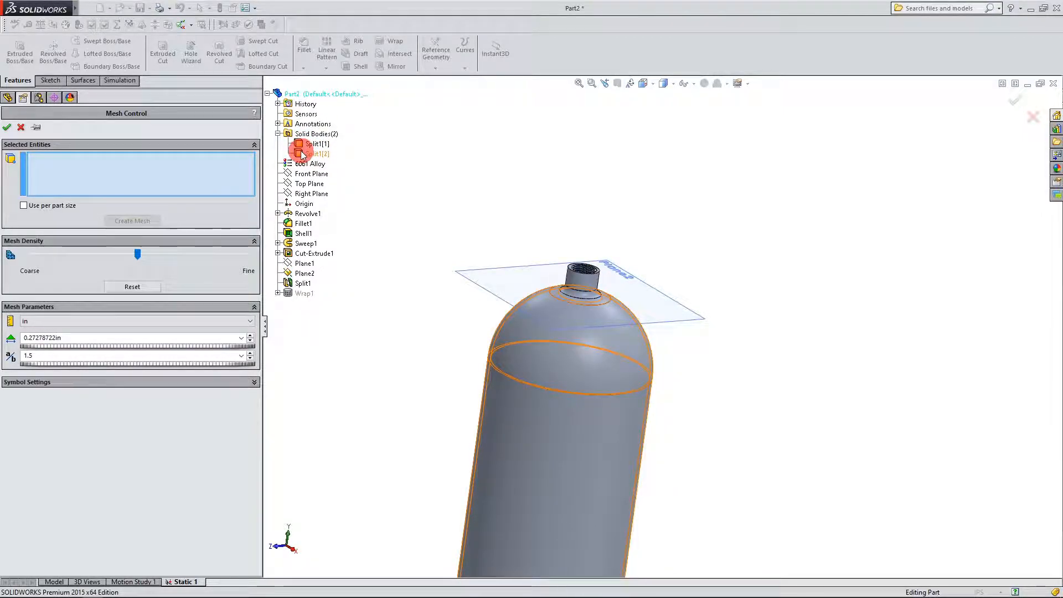
pyautogui.click(303, 155)
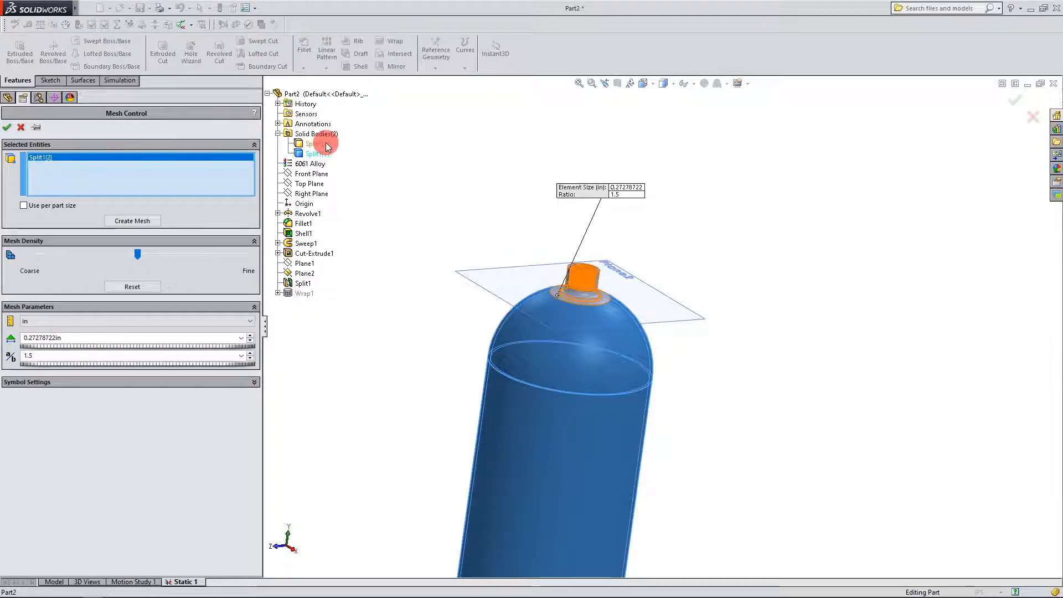
pyautogui.moveTo(389, 161); pyautogui.dragTo(372, 173, button='middle')
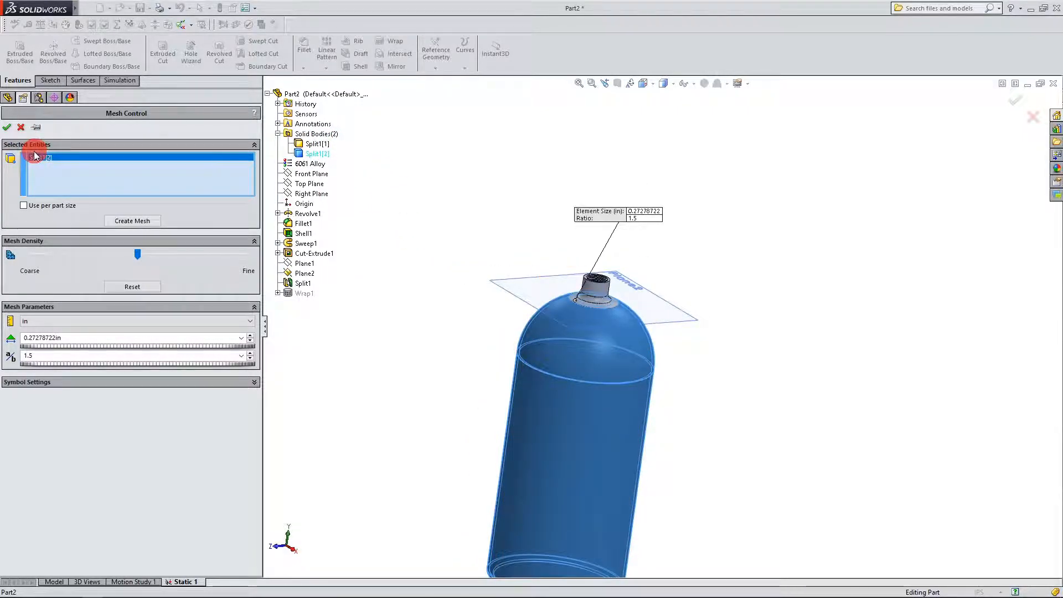
# - Try different mesh densities for the tank body, from the coarsest to the finest setting
pyautogui.click(164, 267)
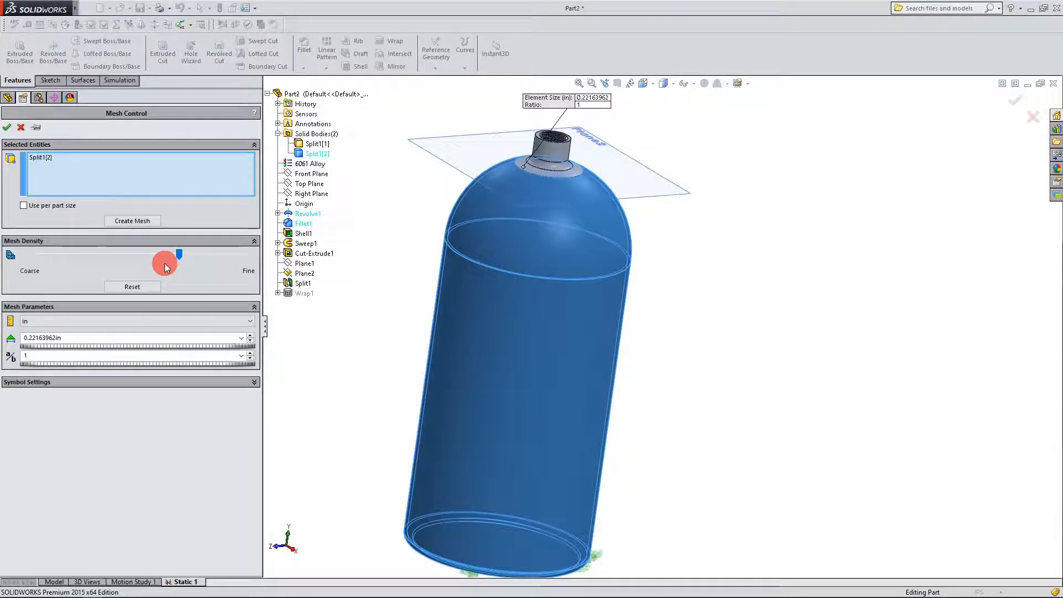
pyautogui.click(222, 174)
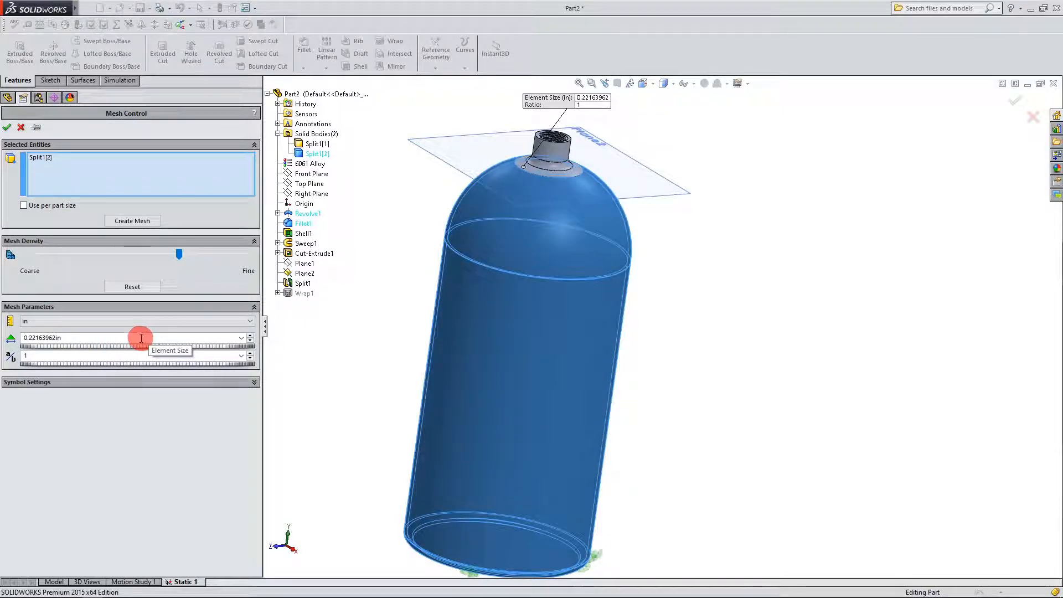
pyautogui.moveTo(179, 254); pyautogui.dragTo(211, 253)
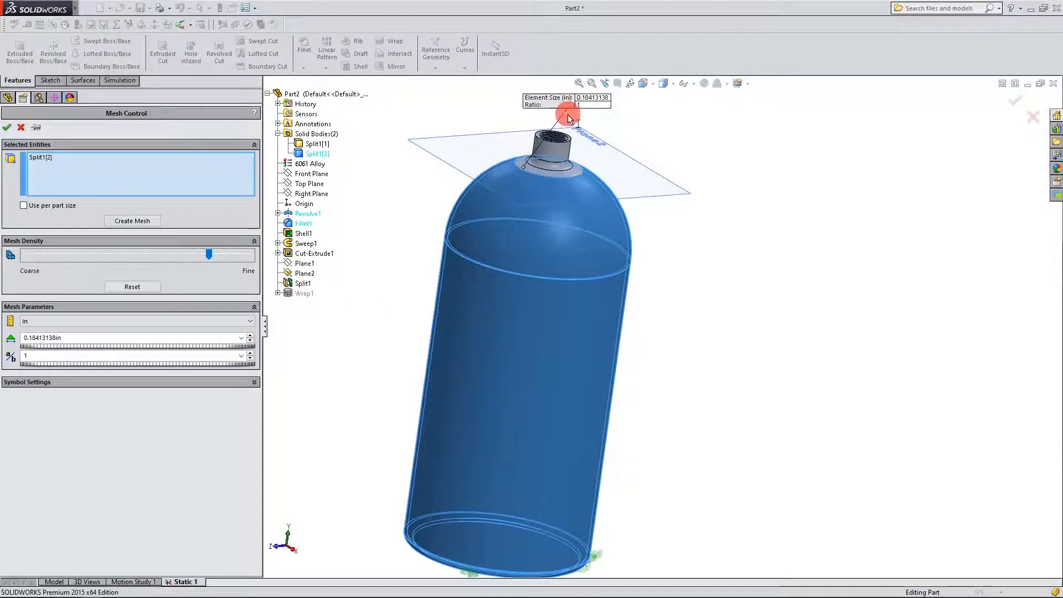
pyautogui.moveTo(209, 254); pyautogui.dragTo(26, 282)
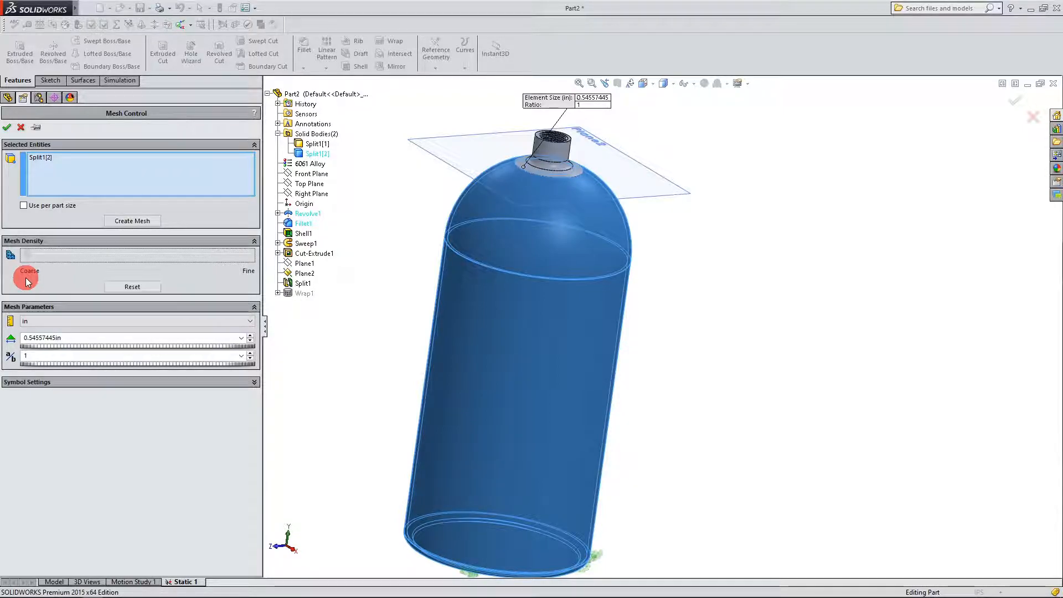
pyautogui.click(36, 255)
pyautogui.moveTo(35, 256); pyautogui.dragTo(249, 261)
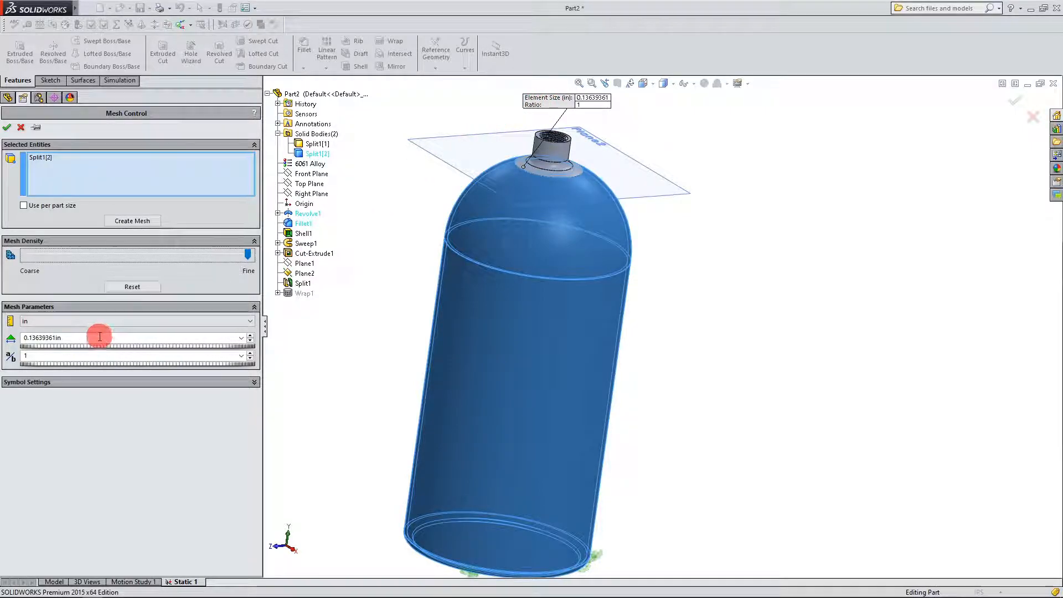
pyautogui.click(84, 338)
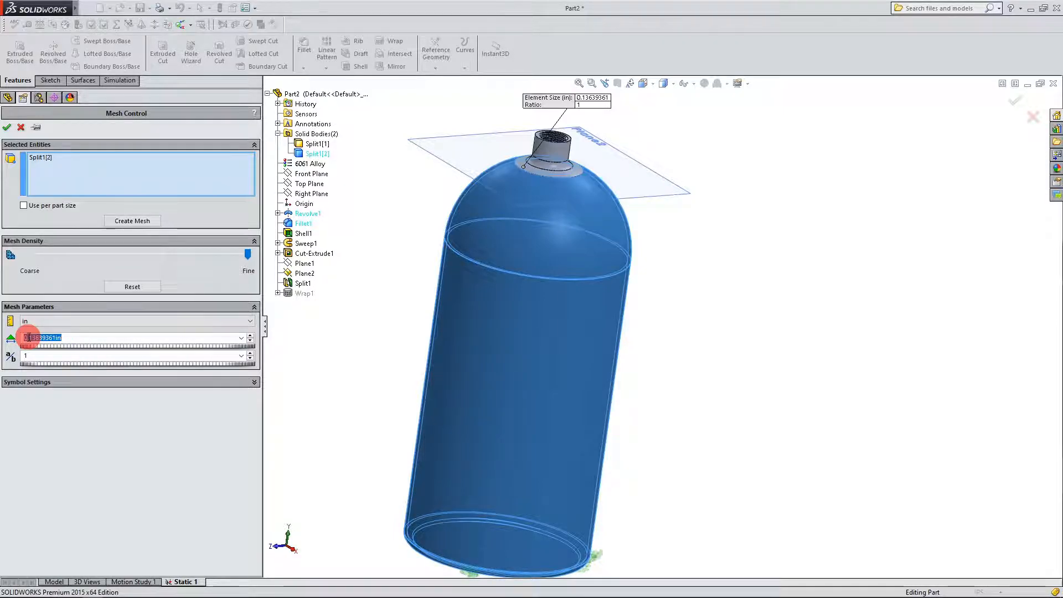
pyautogui.click(244, 257)
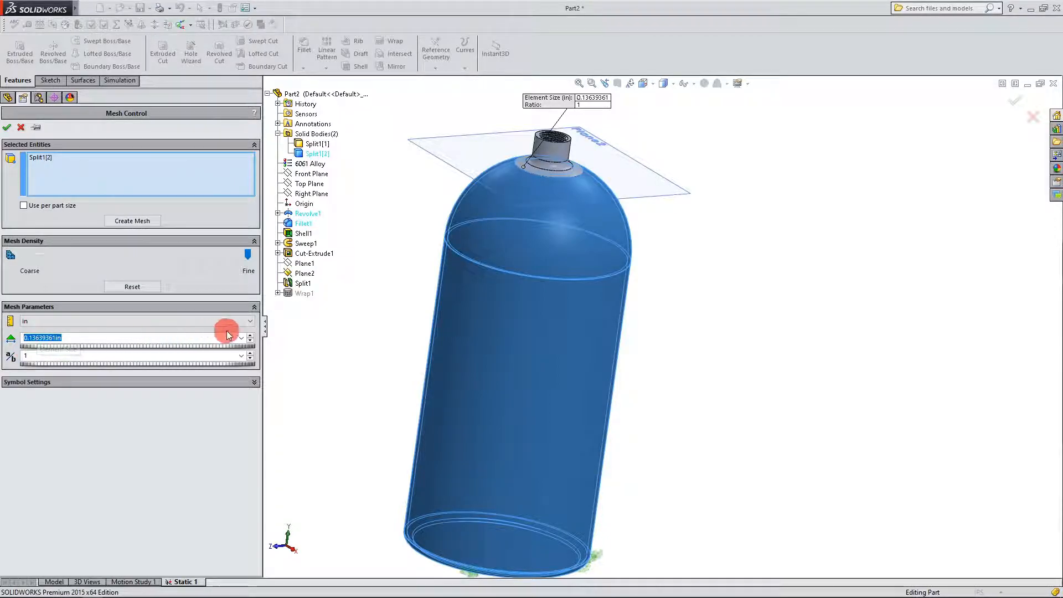
pyautogui.moveTo(249, 262)
pyautogui.mouseDown()
pyautogui.moveTo(210, 263)
pyautogui.moveTo(255, 262)
pyautogui.mouseUp()
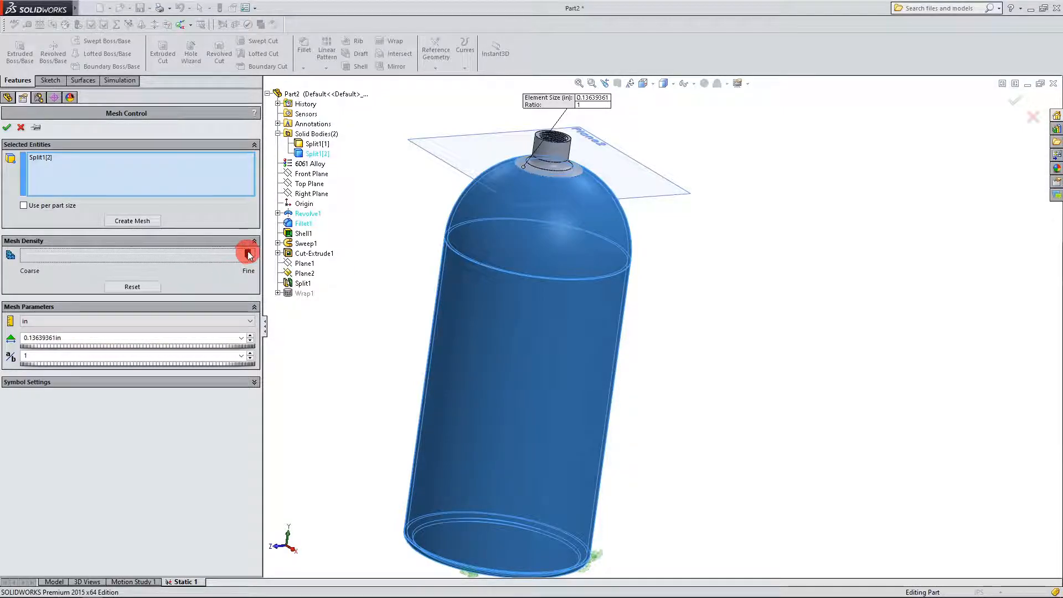
# - Set the tank body's mesh control to an element size of 0.1 in with a ratio of 1, and mesh the body
pyautogui.doubleClick(72, 337)
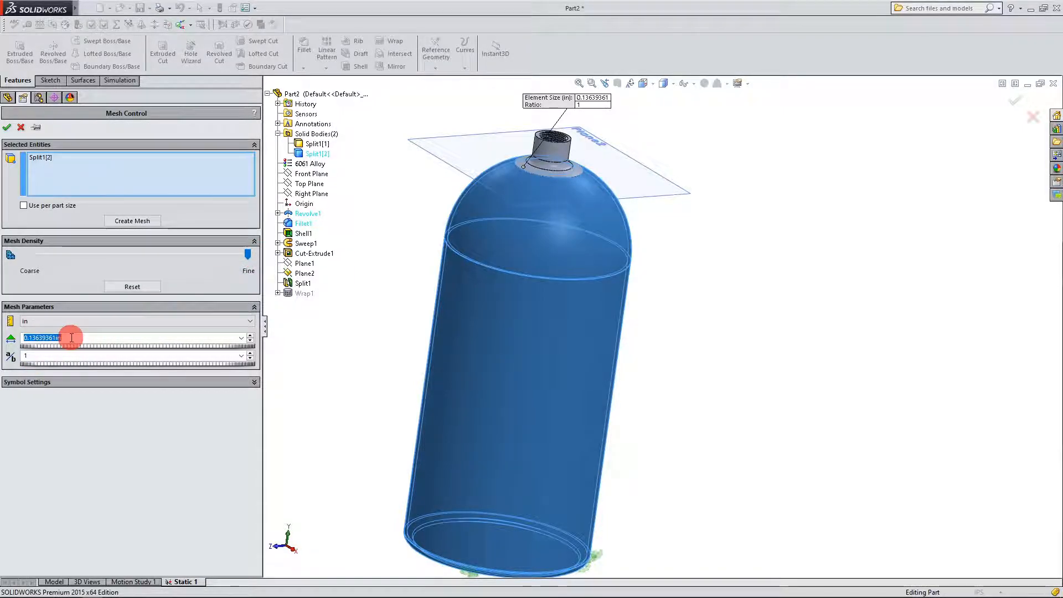
pyautogui.write('.1')
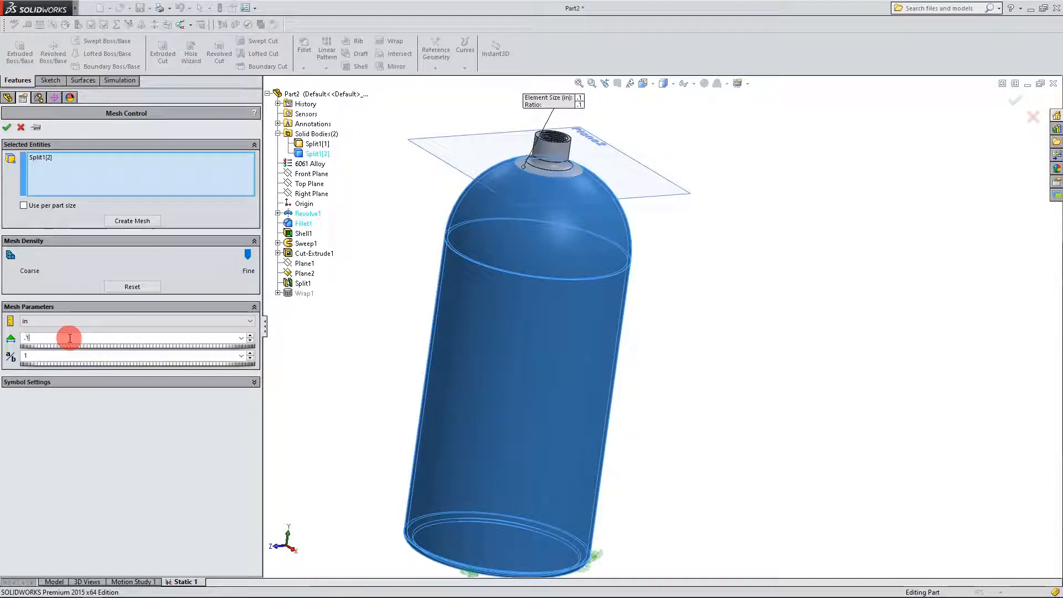
pyautogui.click(71, 413)
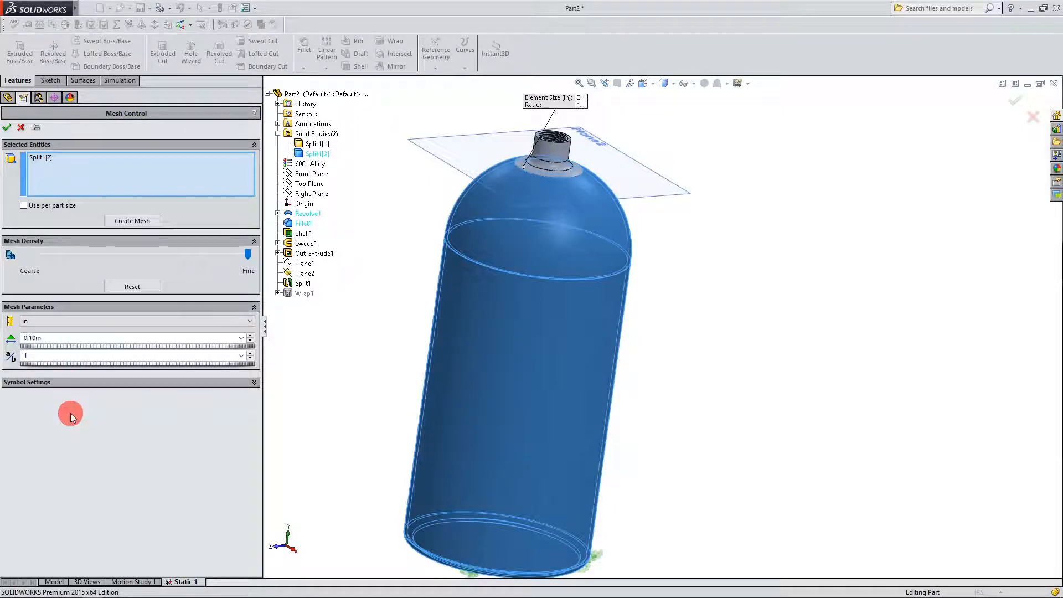
pyautogui.click(29, 356)
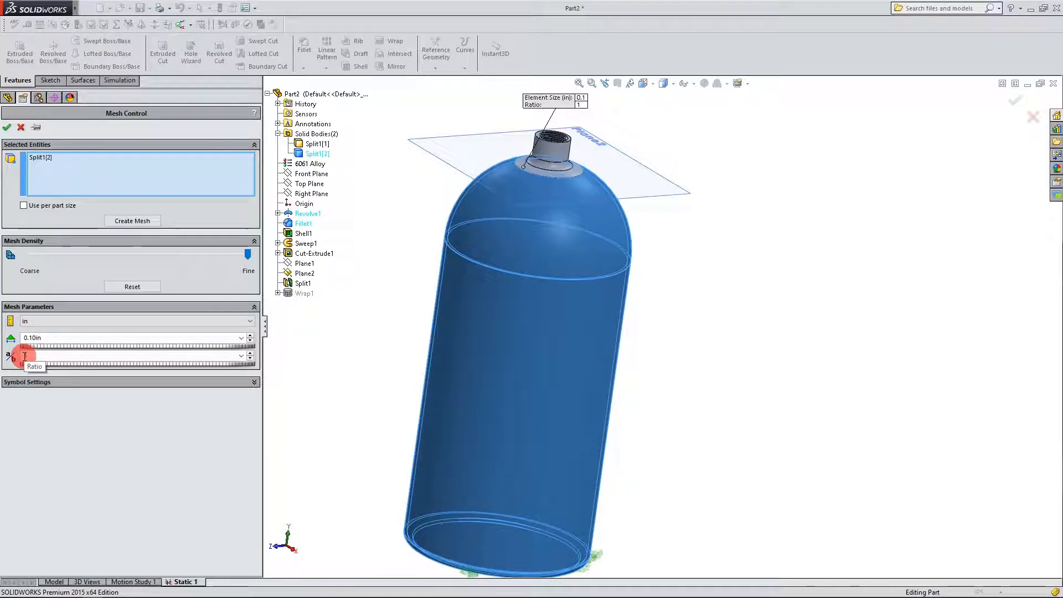
pyautogui.write('1')
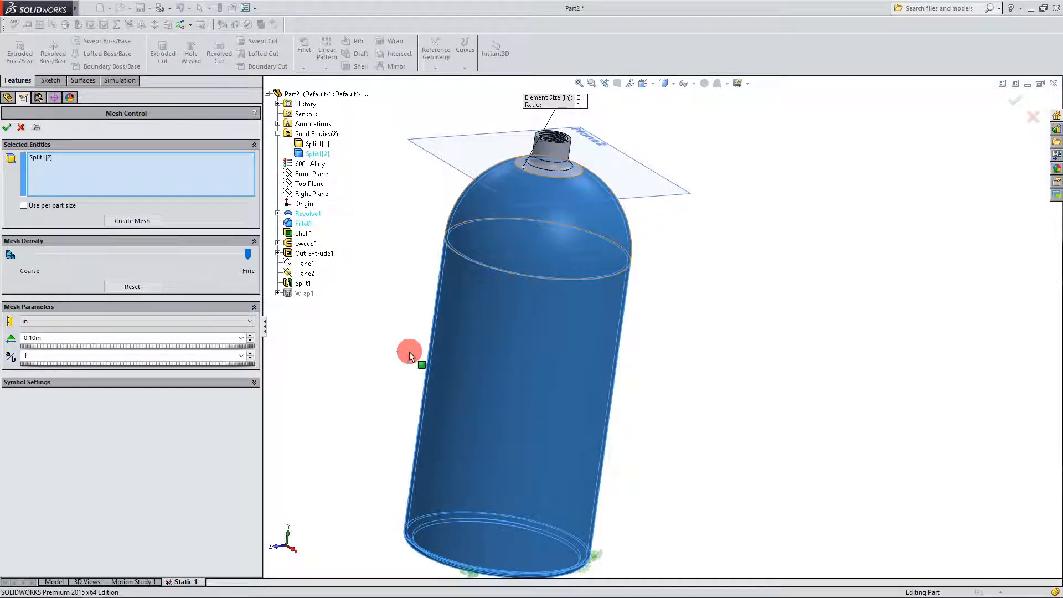
pyautogui.click(210, 355)
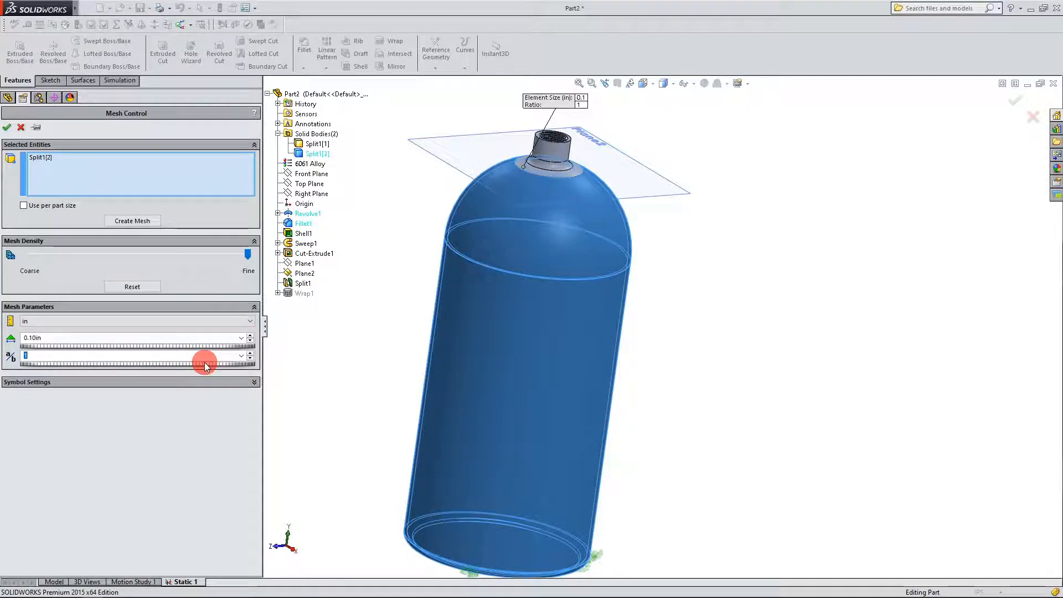
pyautogui.click(134, 224)
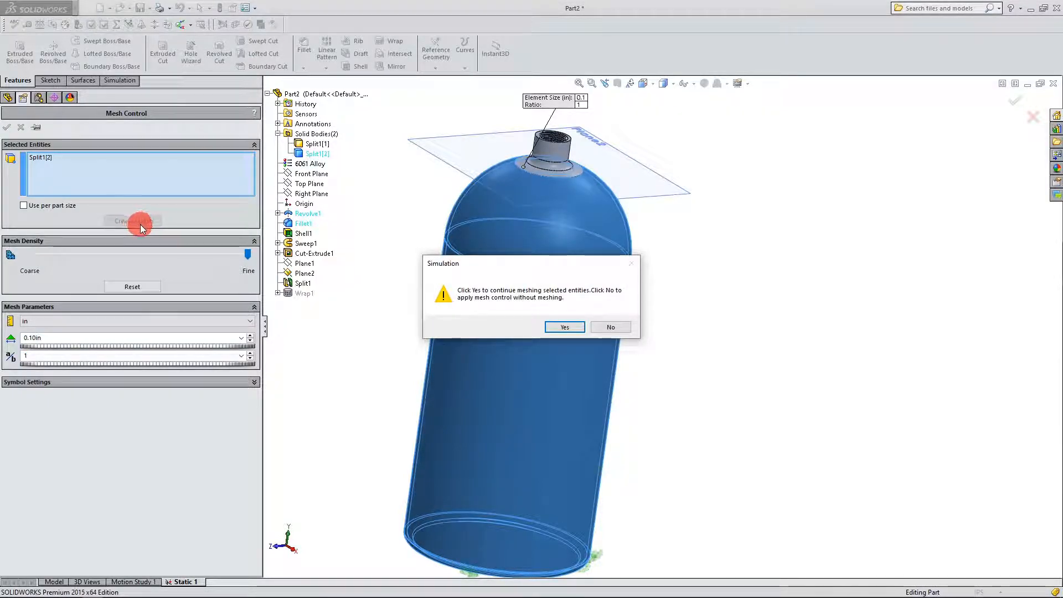
pyautogui.click(552, 327)
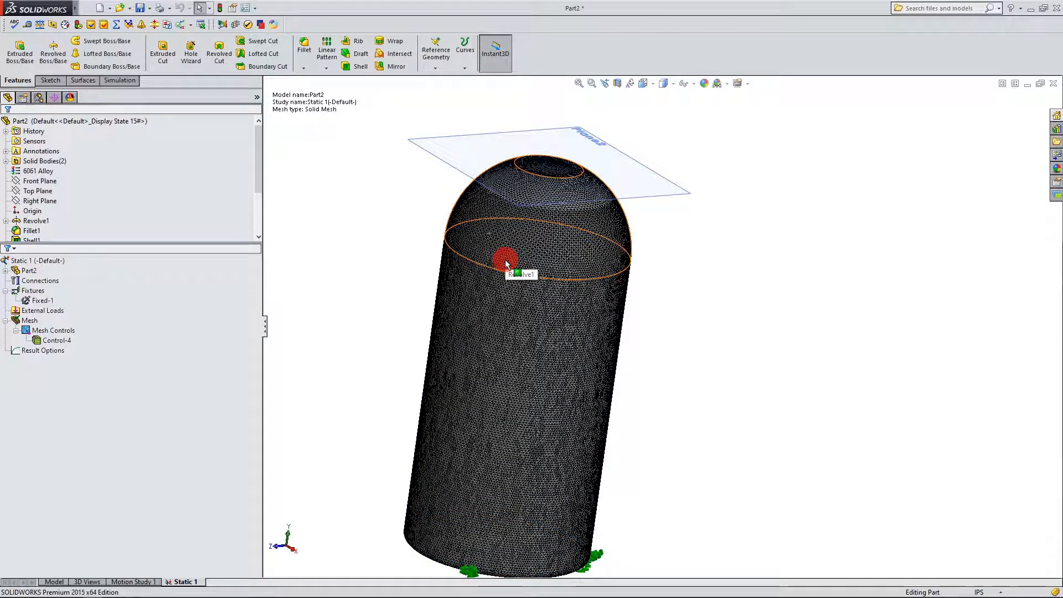
# - Examine the tank body's mesh around the neck opening, over the dome and along the cylindrical wall from several angles
pyautogui.scroll(-3, 628, 307)
pyautogui.scroll(-8, 536, 154)
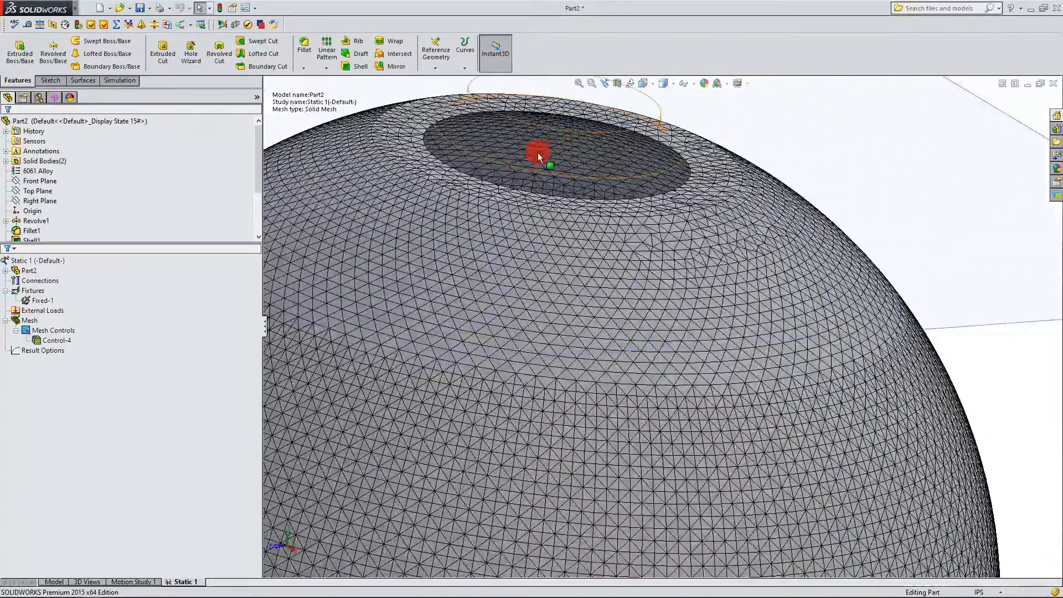
pyautogui.scroll(10, 536, 152)
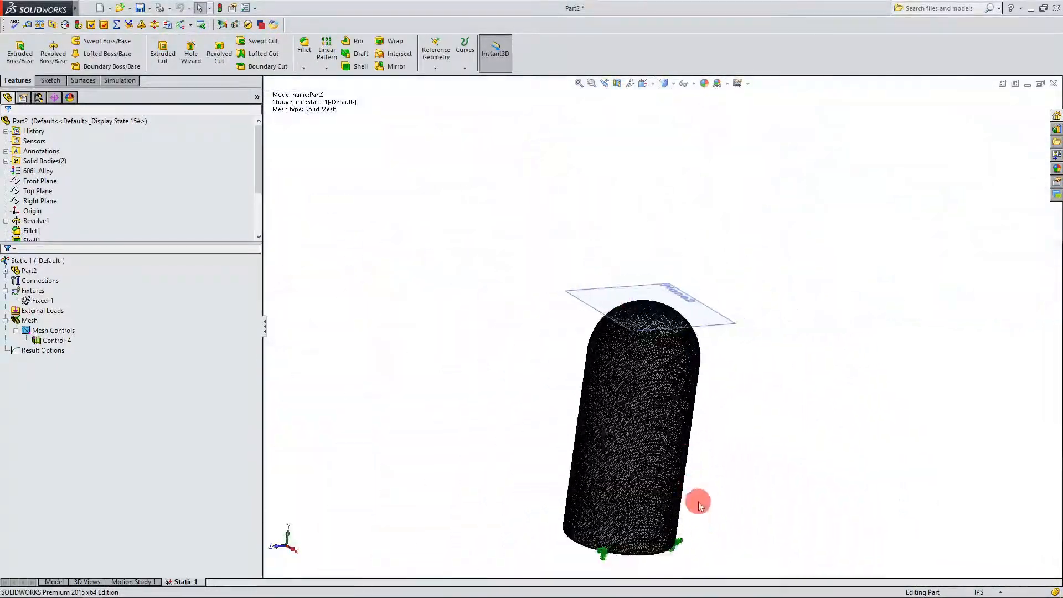
pyautogui.scroll(-8, 695, 496)
pyautogui.scroll(8, 631, 388)
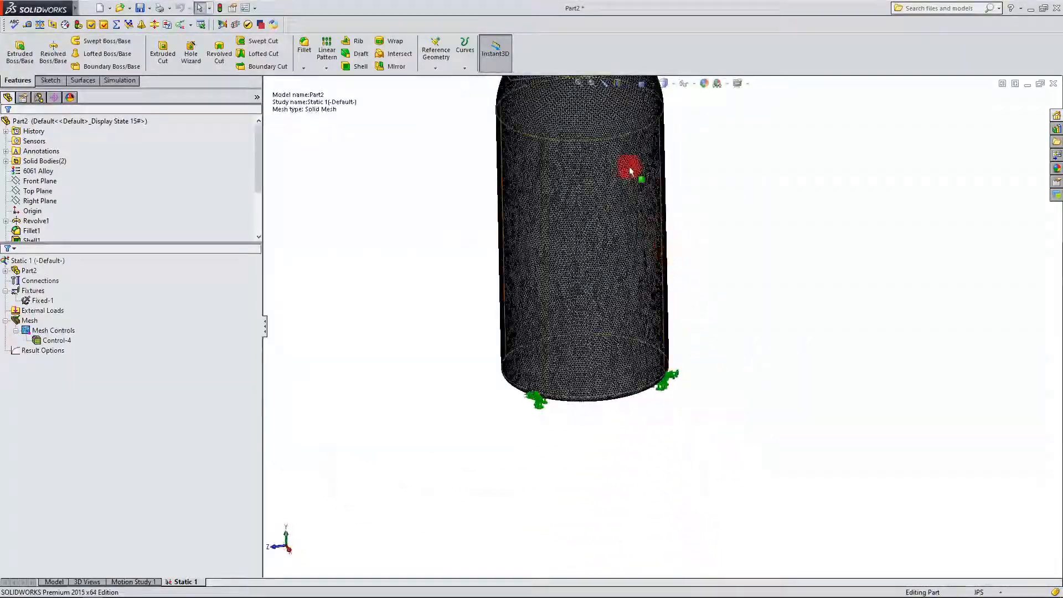
pyautogui.scroll(-10, 617, 145)
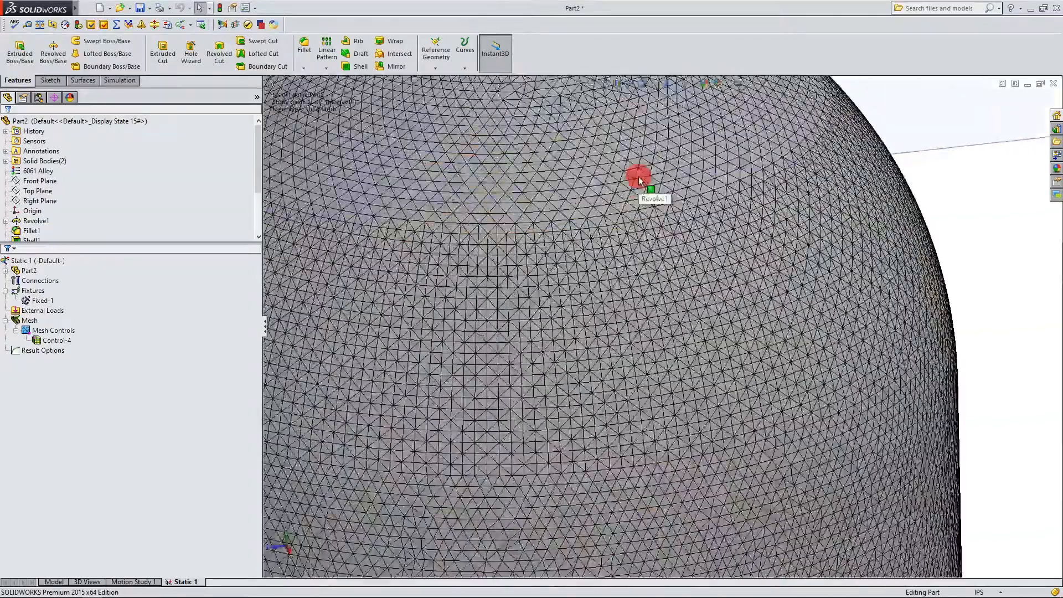
pyautogui.scroll(10, 639, 180)
pyautogui.moveTo(807, 268); pyautogui.dragTo(787, 286, button='middle')
pyautogui.scroll(4, 786, 288)
pyautogui.scroll(-4, 739, 453)
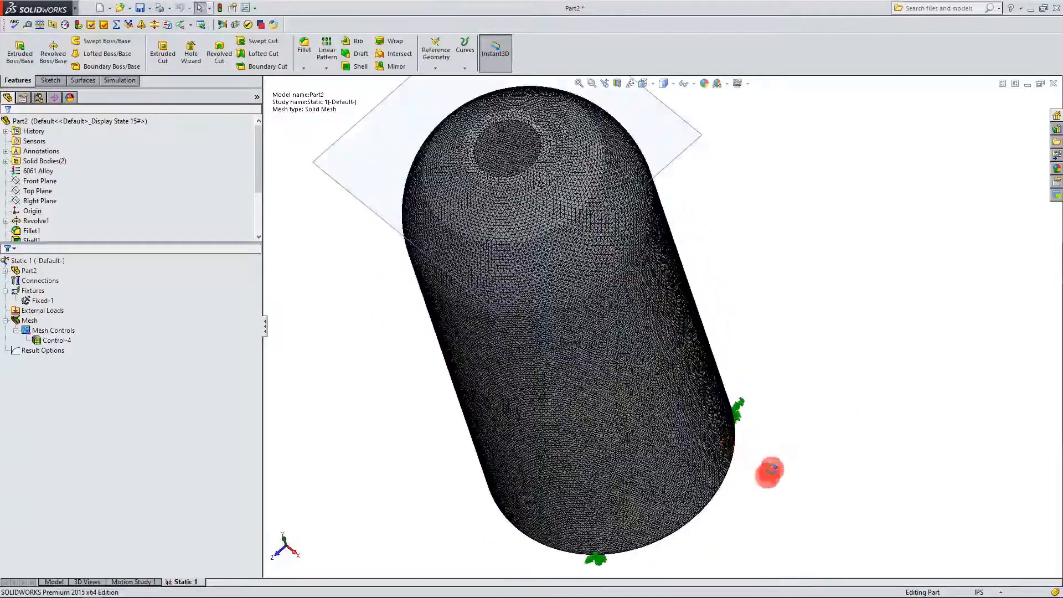
pyautogui.scroll(-3, 766, 343)
pyautogui.scroll(-4, 702, 256)
pyautogui.scroll(5, 692, 255)
pyautogui.scroll(-3, 654, 183)
pyautogui.scroll(-4, 695, 265)
pyautogui.scroll(5, 707, 356)
pyautogui.scroll(-4, 711, 486)
pyautogui.moveTo(711, 420); pyautogui.dragTo(664, 316, button='middle')
pyautogui.scroll(-4, 557, 332)
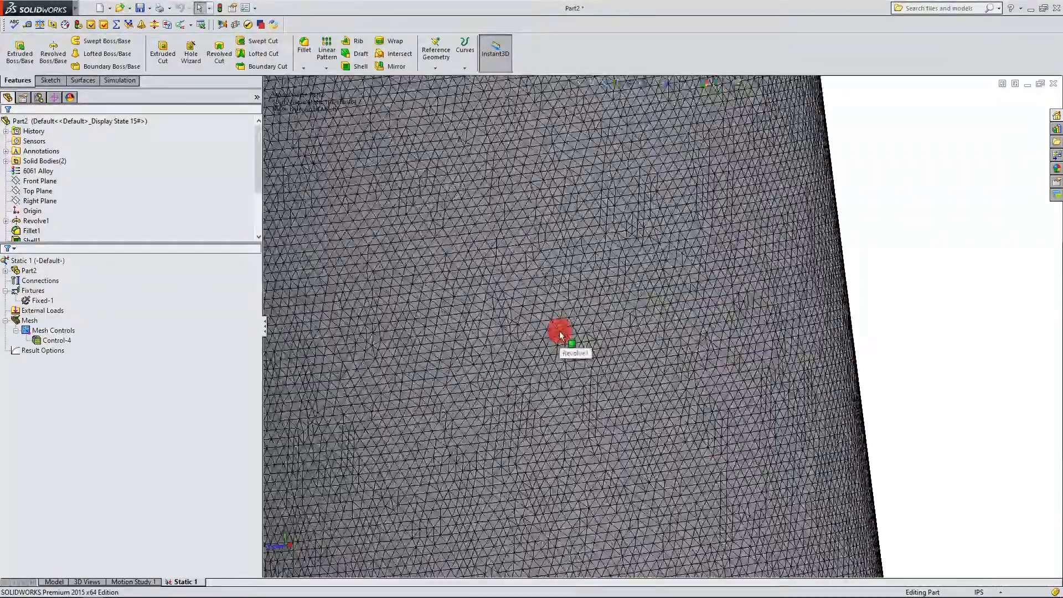
pyautogui.scroll(6, 559, 334)
pyautogui.scroll(-3, 730, 197)
pyautogui.moveTo(731, 197); pyautogui.dragTo(671, 272, button='middle')
pyautogui.scroll(-4, 638, 157)
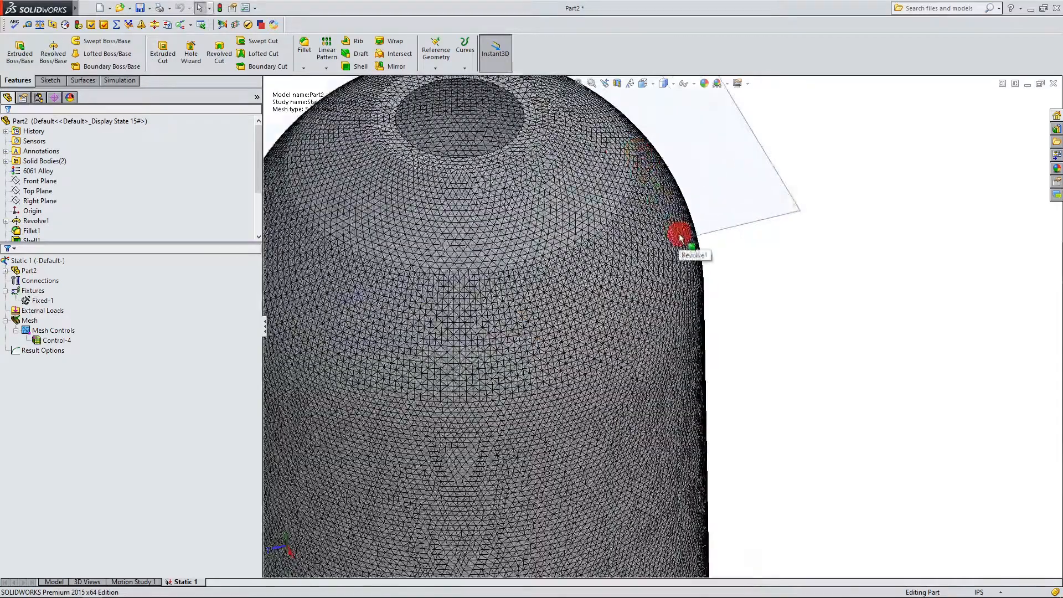
pyautogui.scroll(6, 677, 229)
pyautogui.moveTo(704, 451); pyautogui.dragTo(616, 418, button='middle')
pyautogui.scroll(-5, 680, 356)
pyautogui.scroll(4, 652, 336)
pyautogui.moveTo(652, 336); pyautogui.dragTo(707, 338, button='middle')
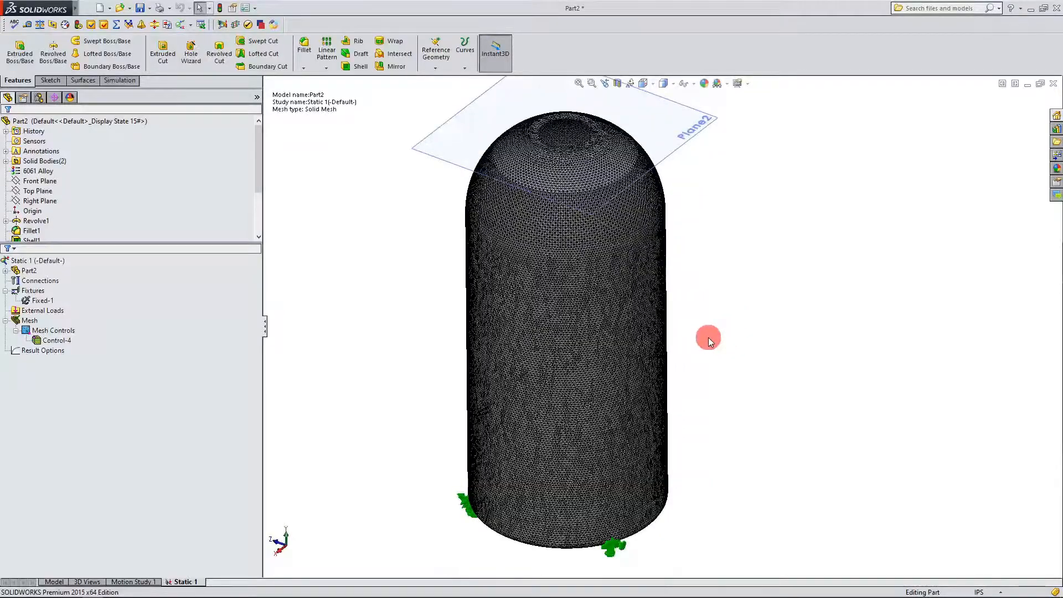
pyautogui.scroll(-3, 707, 337)
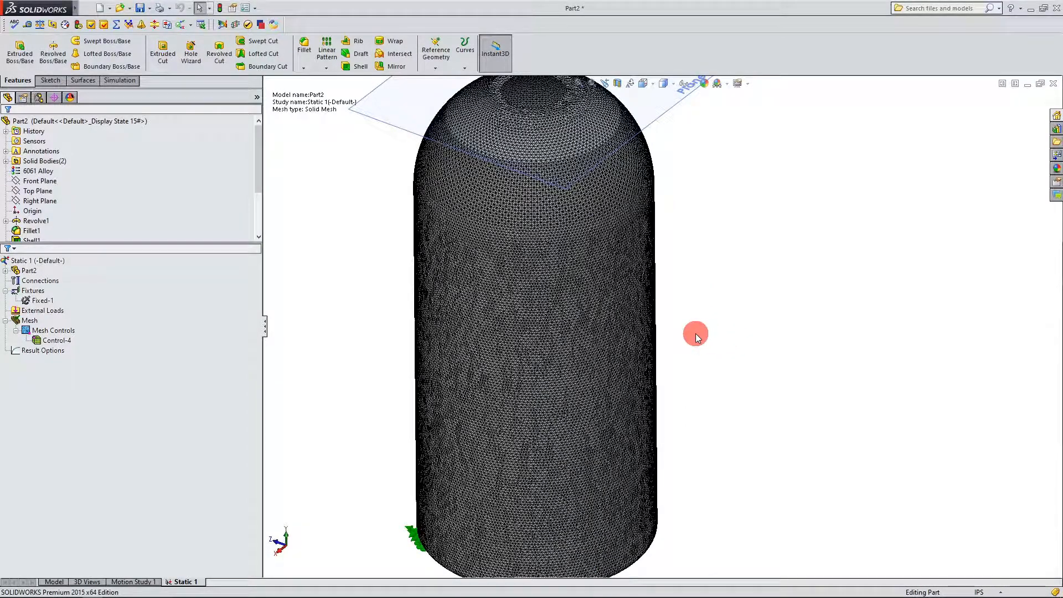
pyautogui.click(118, 319)
pyautogui.rightClick(49, 311)
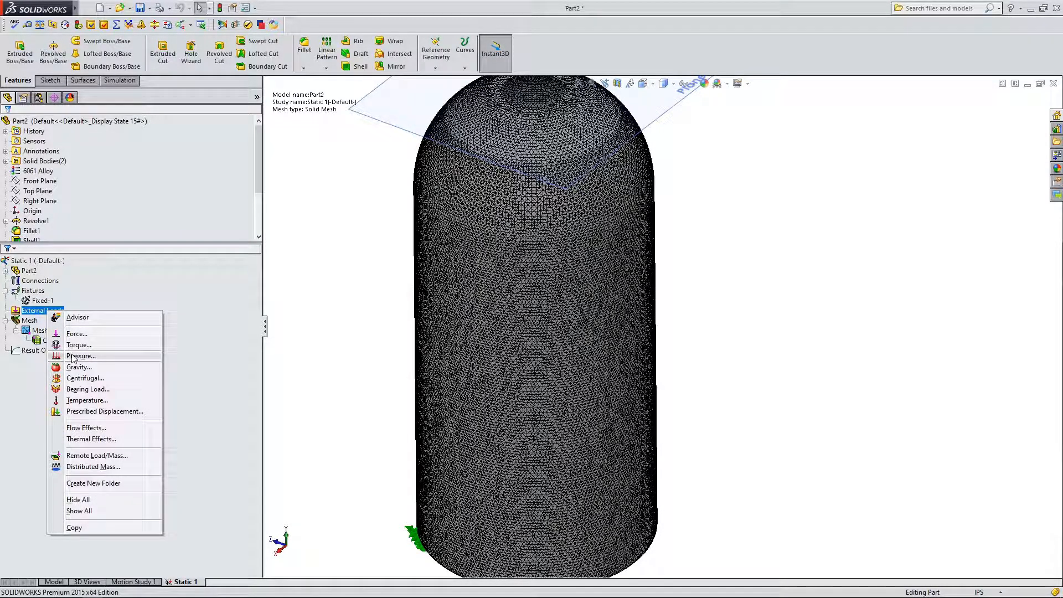
pyautogui.click(385, 360)
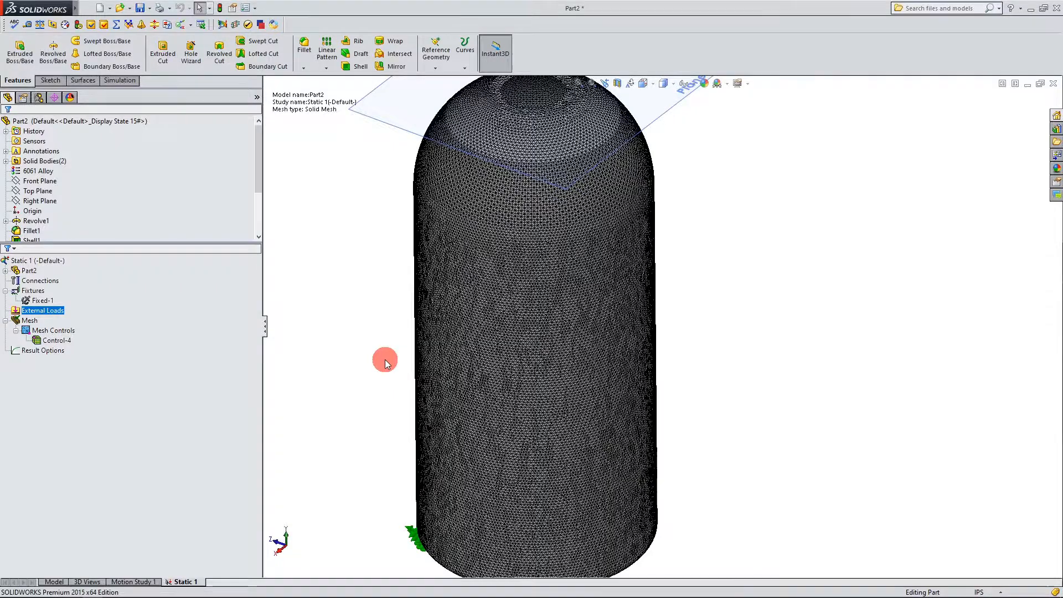
# - Section the meshed tank along the Front Plane to give access to its interior
pyautogui.scroll(2, 385, 360)
pyautogui.scroll(-1, 676, 349)
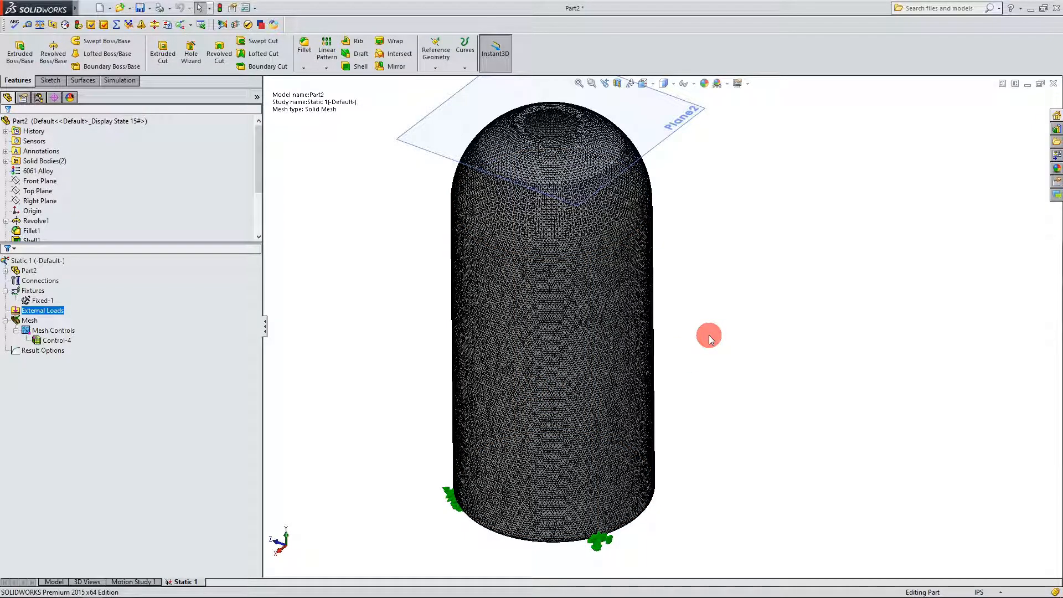
pyautogui.click(618, 84)
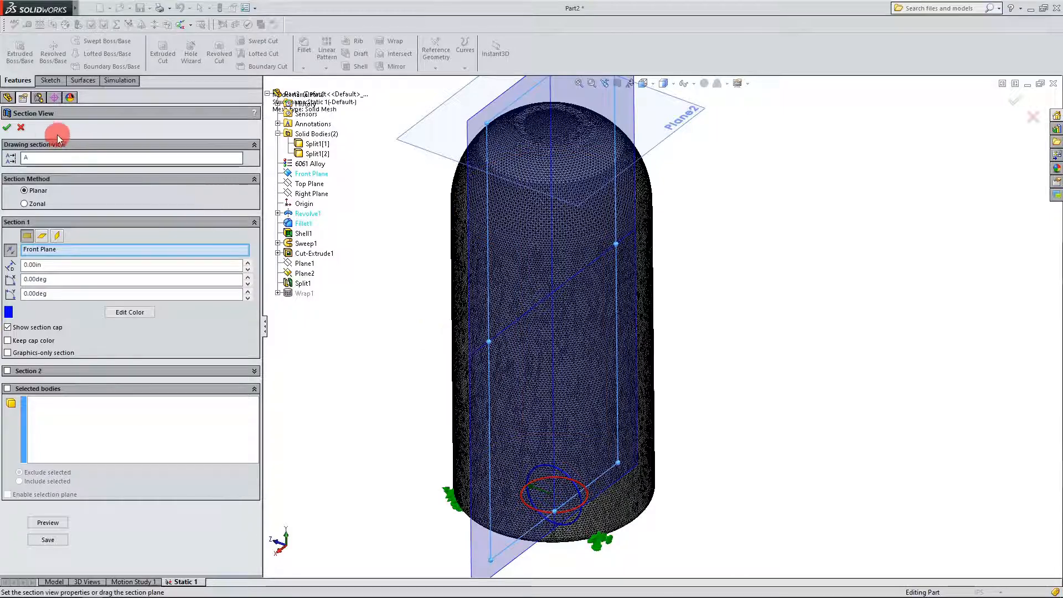
pyautogui.click(21, 127)
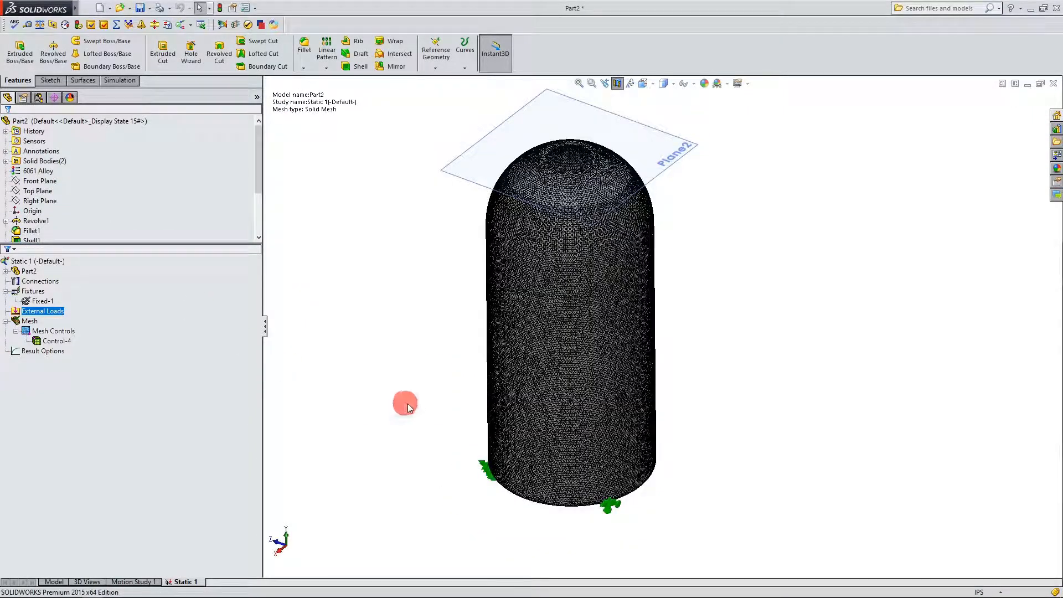
pyautogui.moveTo(367, 406); pyautogui.dragTo(681, 350, button='middle')
pyautogui.scroll(-2, 680, 350)
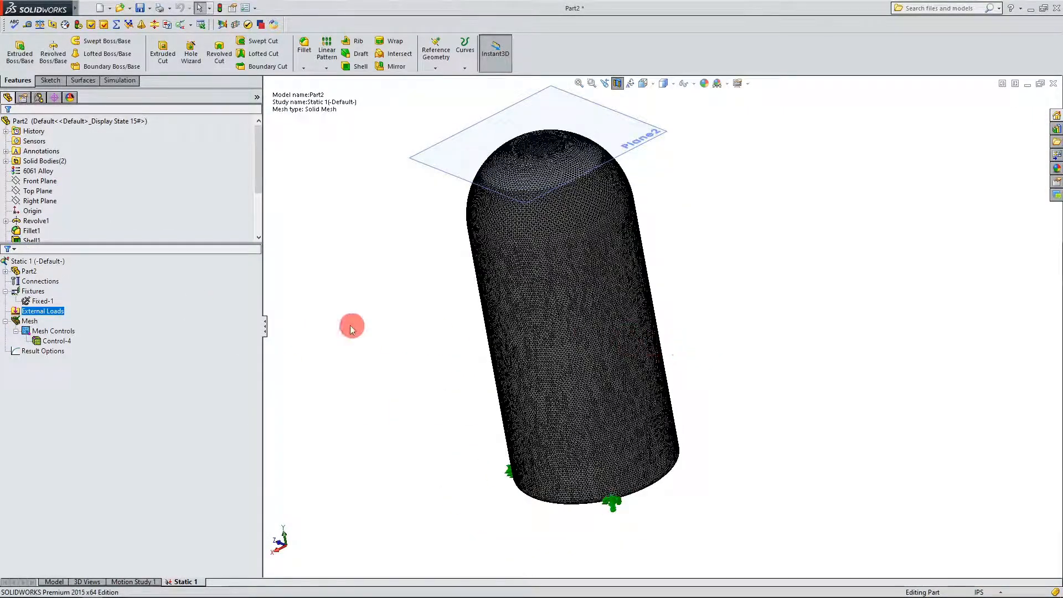
# - Start a pressure load normal to the selected faces and select the tank's inner cylindrical wall and inner dome
pyautogui.rightClick(25, 312)
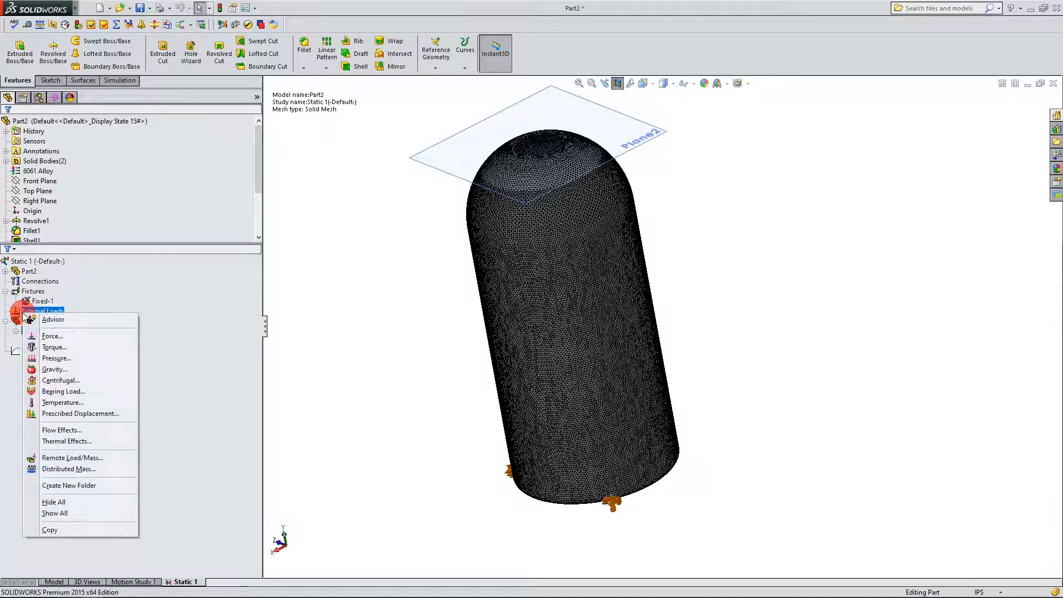
pyautogui.click(56, 359)
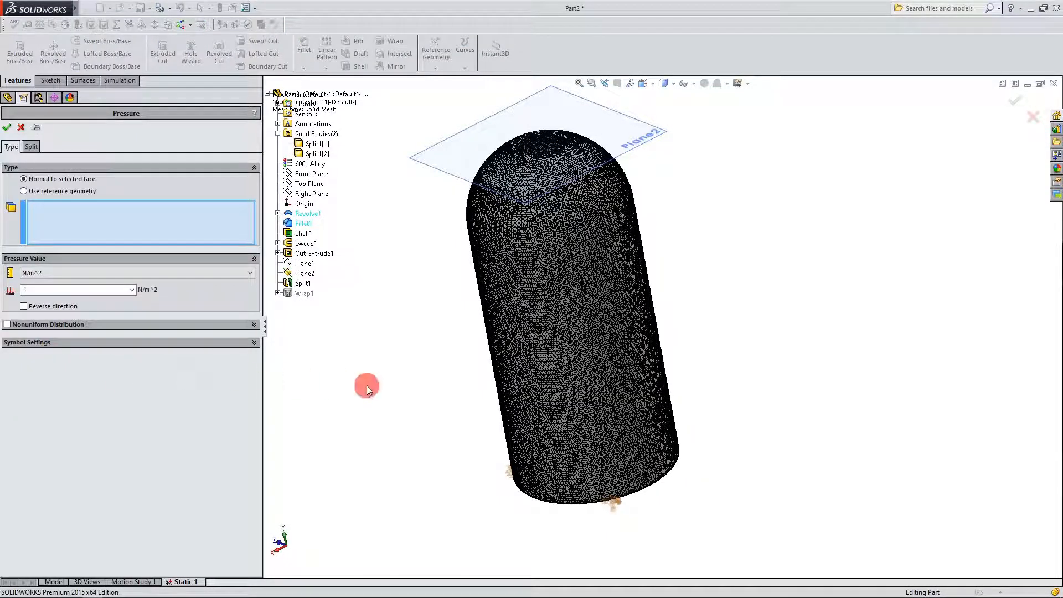
pyautogui.moveTo(503, 349)
pyautogui.mouseDown(button='middle')
pyautogui.moveTo(697, 251)
pyautogui.moveTo(692, 284)
pyautogui.moveTo(611, 258)
pyautogui.moveTo(579, 313)
pyautogui.moveTo(664, 294)
pyautogui.moveTo(696, 361)
pyautogui.mouseUp(button='middle')
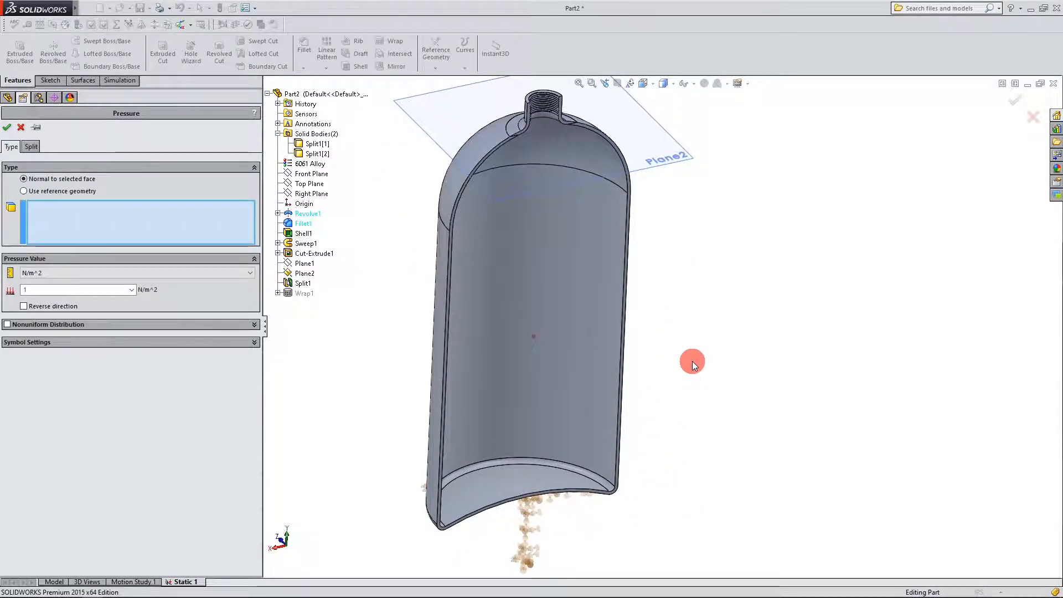
pyautogui.click(549, 391)
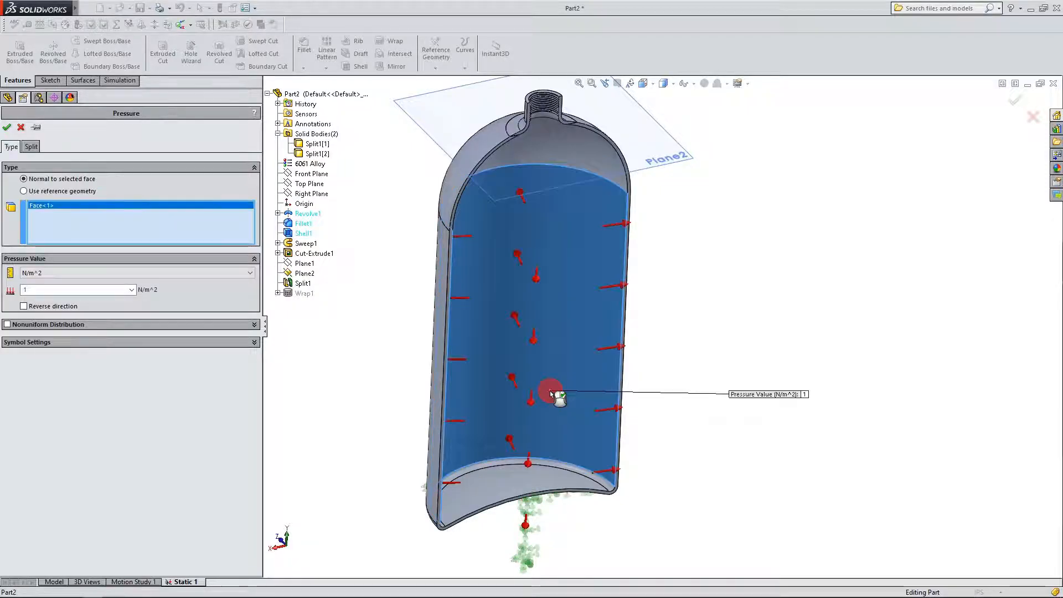
pyautogui.click(569, 159)
pyautogui.moveTo(636, 372); pyautogui.dragTo(641, 251, button='middle')
pyautogui.scroll(-5, 546, 83)
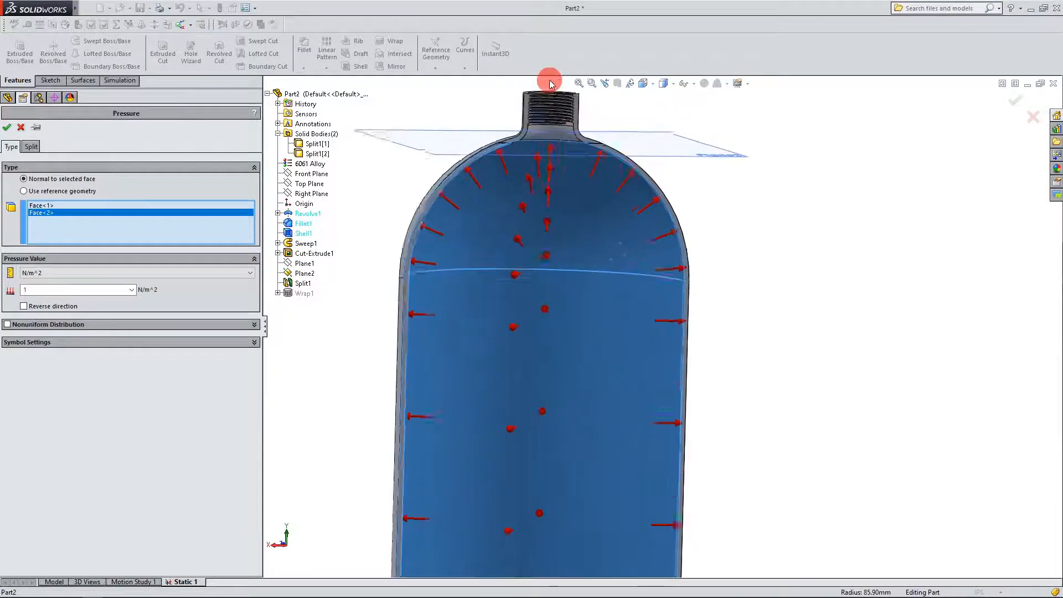
pyautogui.scroll(-6, 577, 145)
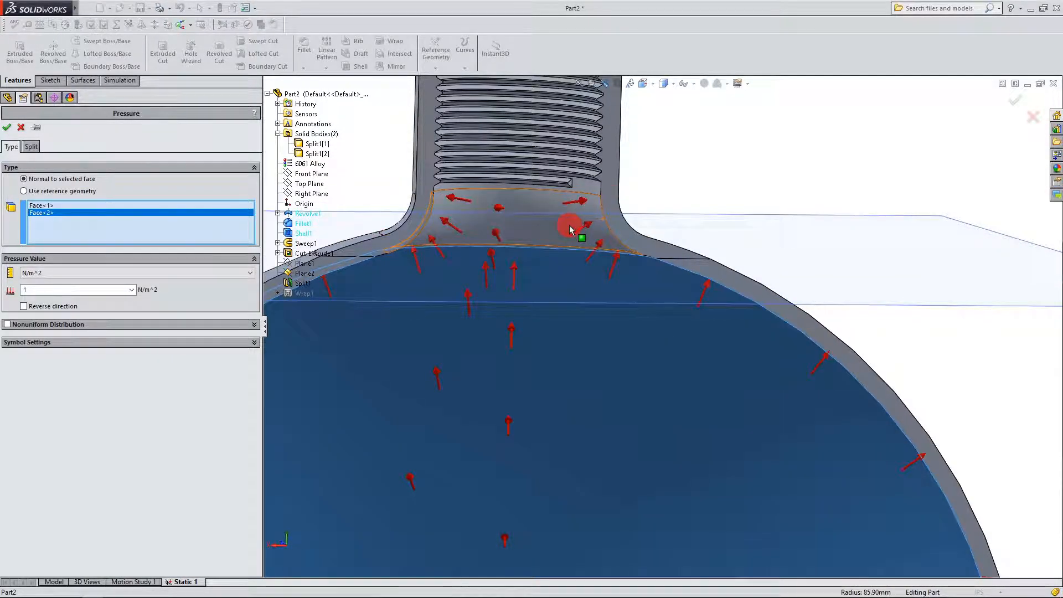
# - Add the tank's inner base face and the inner fillet around the base to the pressure load's faces
pyautogui.scroll(8, 724, 351)
pyautogui.moveTo(730, 397); pyautogui.dragTo(797, 524, button='middle')
pyautogui.scroll(-6, 695, 467)
pyautogui.click(557, 366)
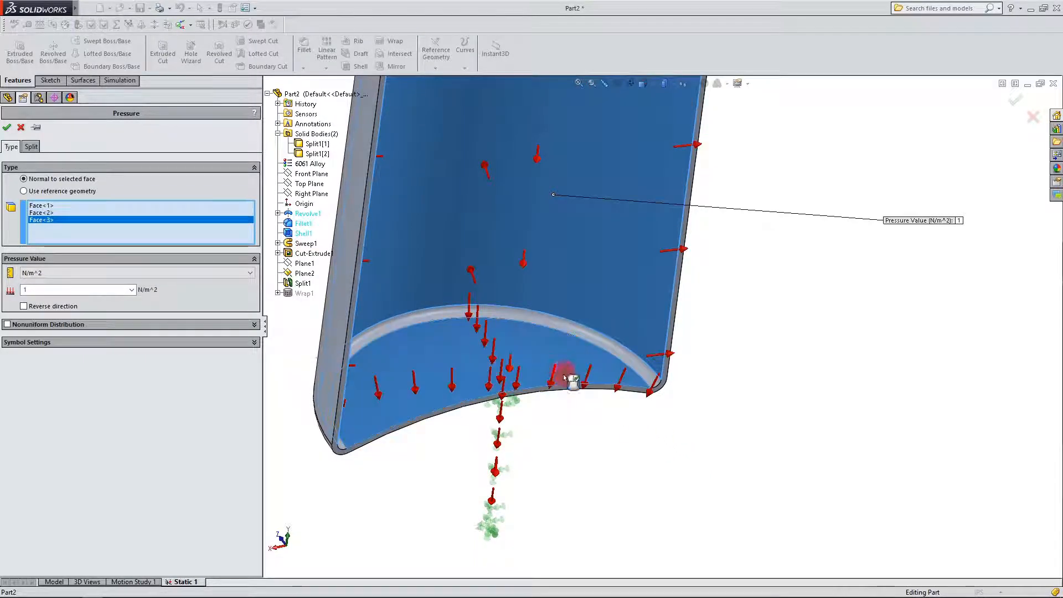
pyautogui.click(633, 356)
pyautogui.scroll(6, 636, 388)
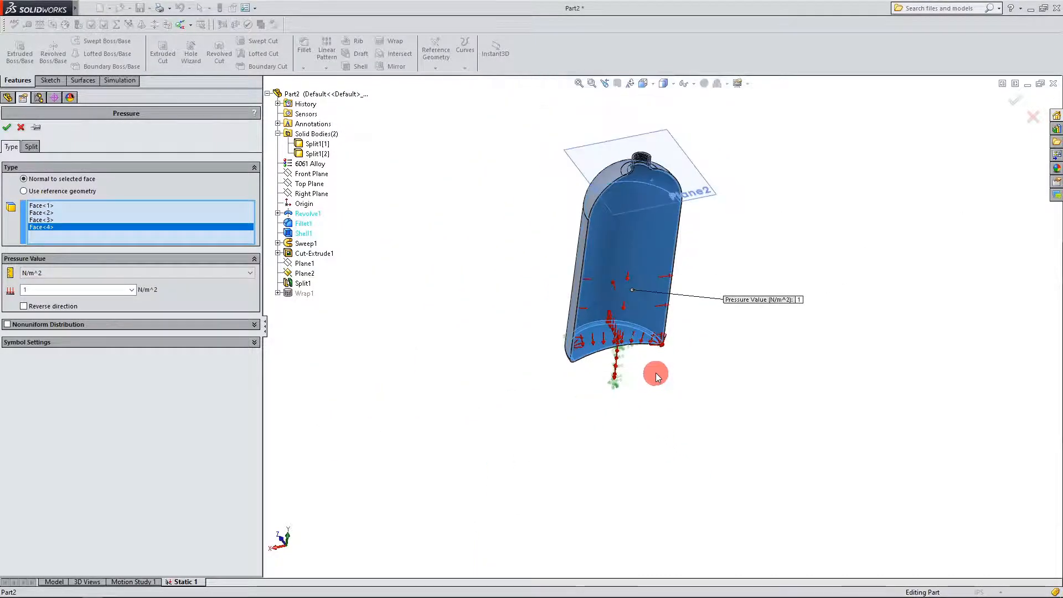
pyautogui.moveTo(684, 227); pyautogui.dragTo(746, 368, button='middle')
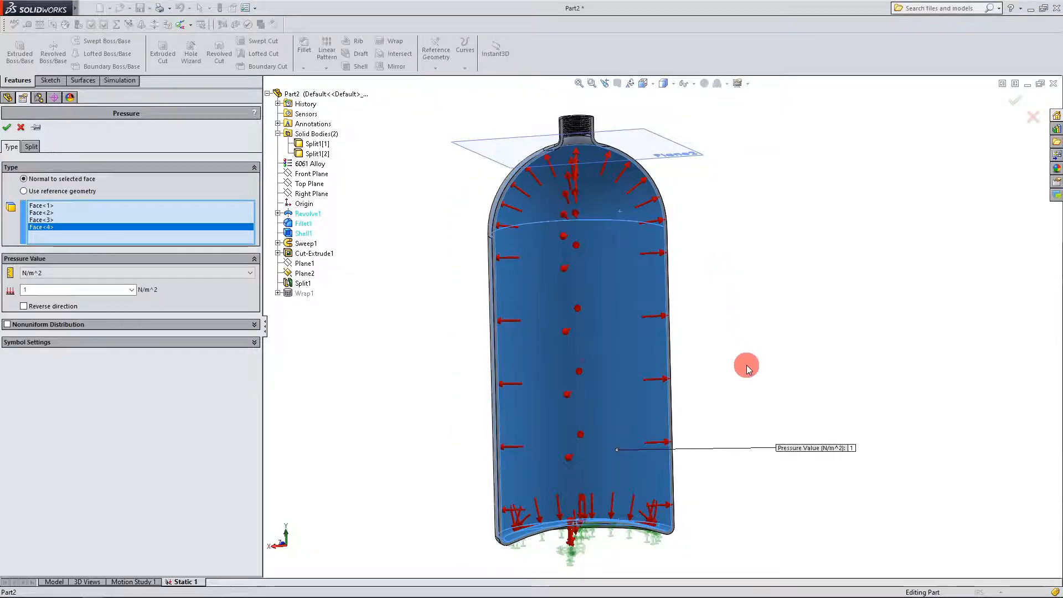
# - Set the pressure load's unit to psi and its value to 2200
pyautogui.click(59, 273)
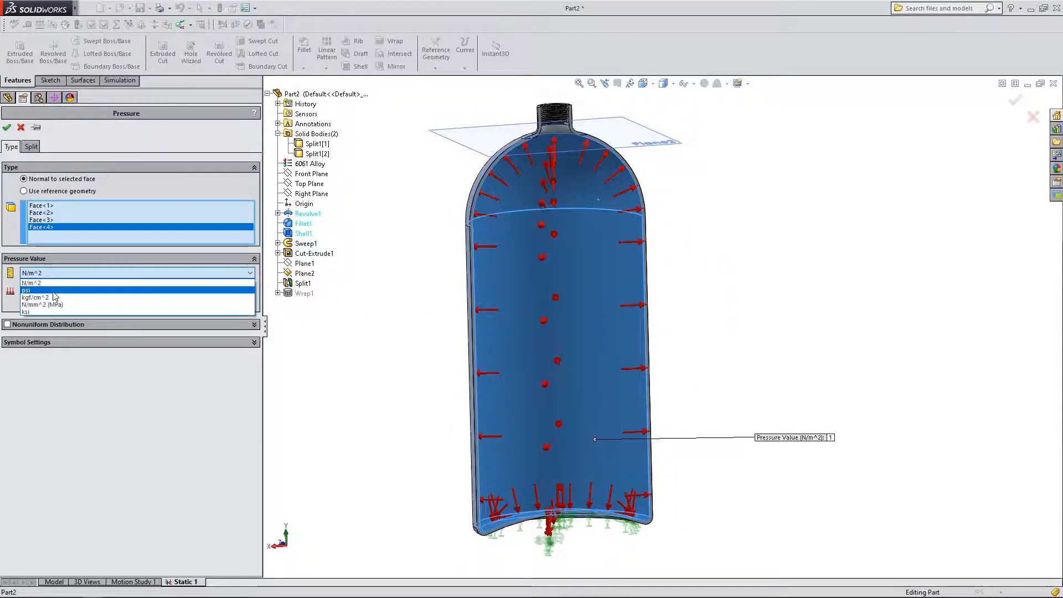
pyautogui.click(53, 291)
pyautogui.click(65, 289)
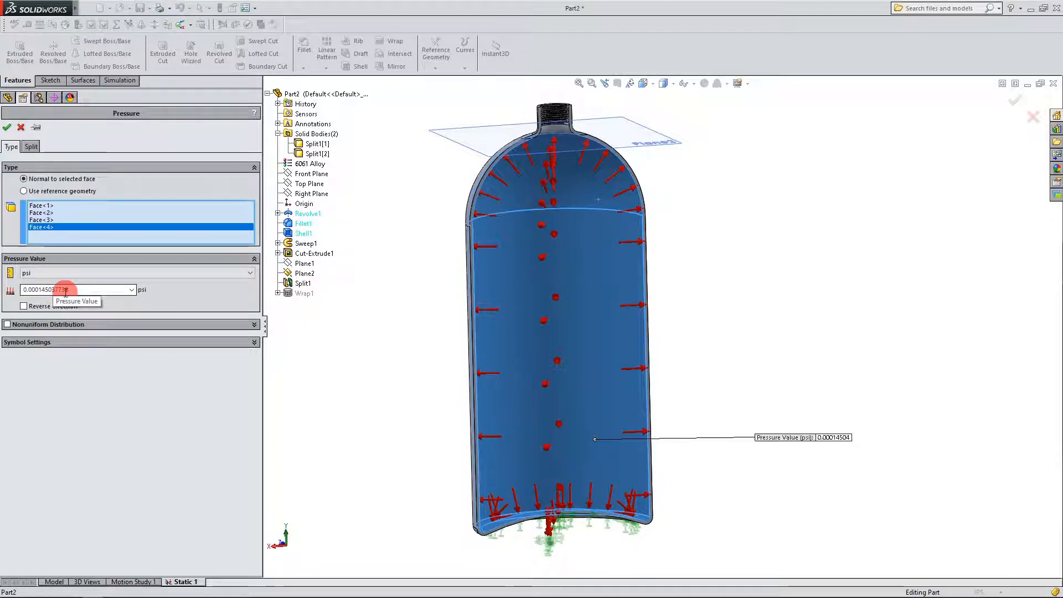
pyautogui.moveTo(73, 291); pyautogui.dragTo(19, 293)
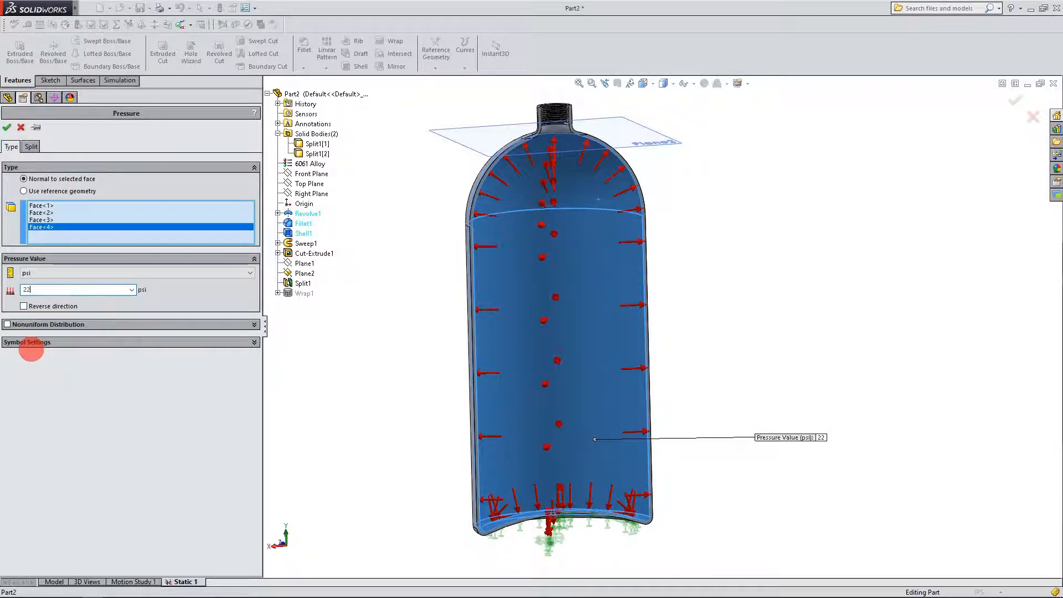
pyautogui.write('00')
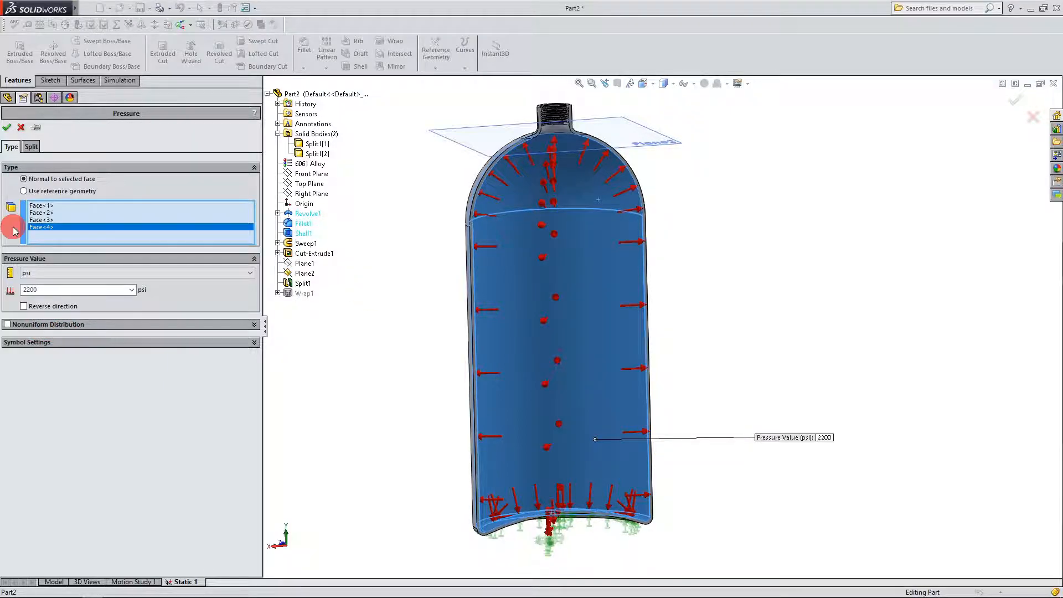
# - Set the pressure symbol size to 110 and apply the pressure load
pyautogui.click(168, 342)
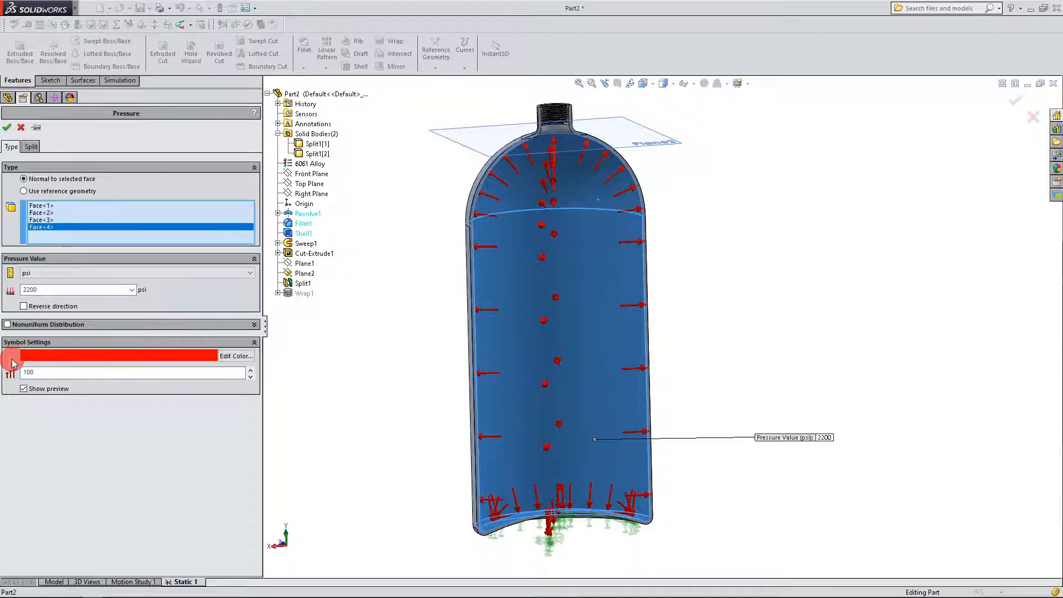
pyautogui.click(251, 370)
pyautogui.click(251, 369)
pyautogui.click(251, 370)
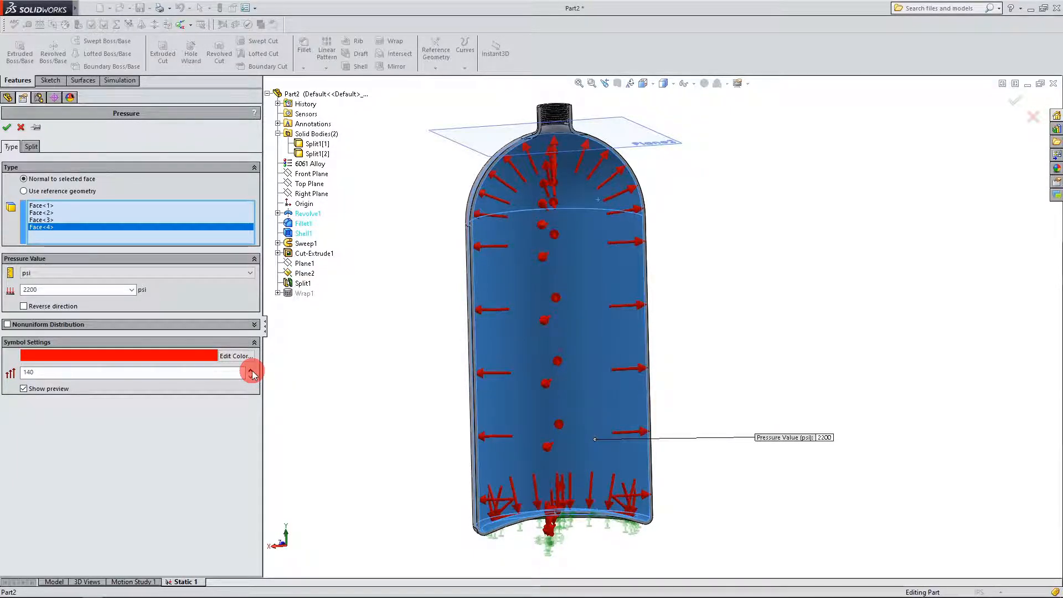
pyautogui.click(251, 370)
pyautogui.click(249, 378)
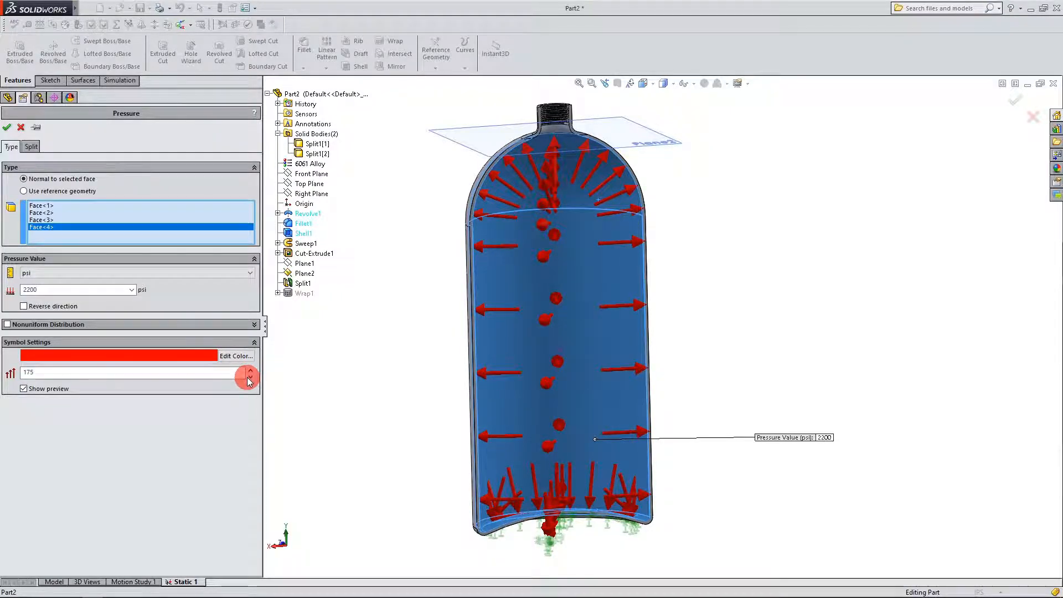
pyautogui.click(249, 378)
pyautogui.click(249, 378)
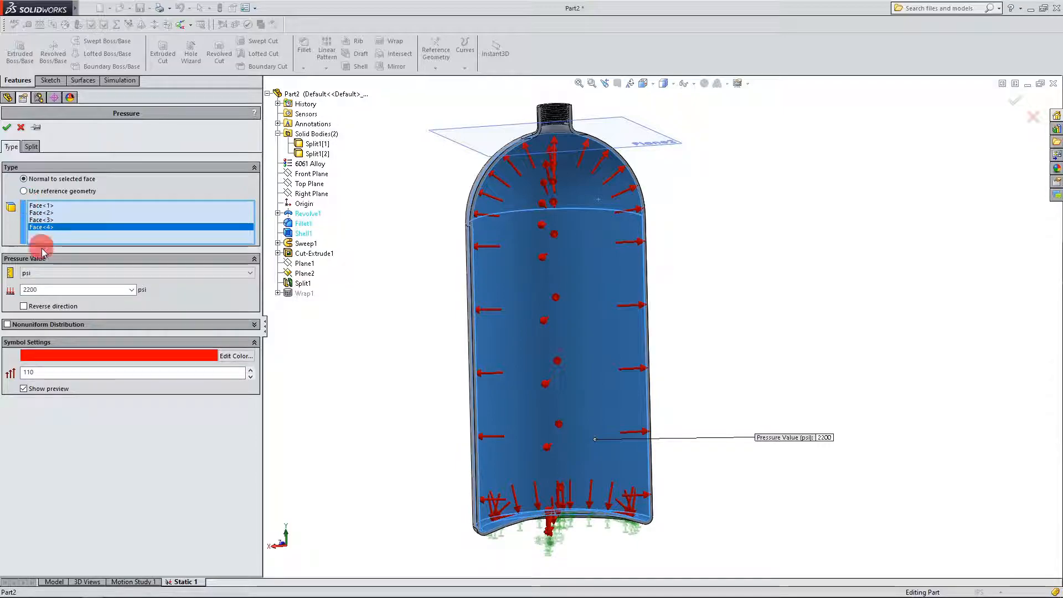
pyautogui.click(7, 129)
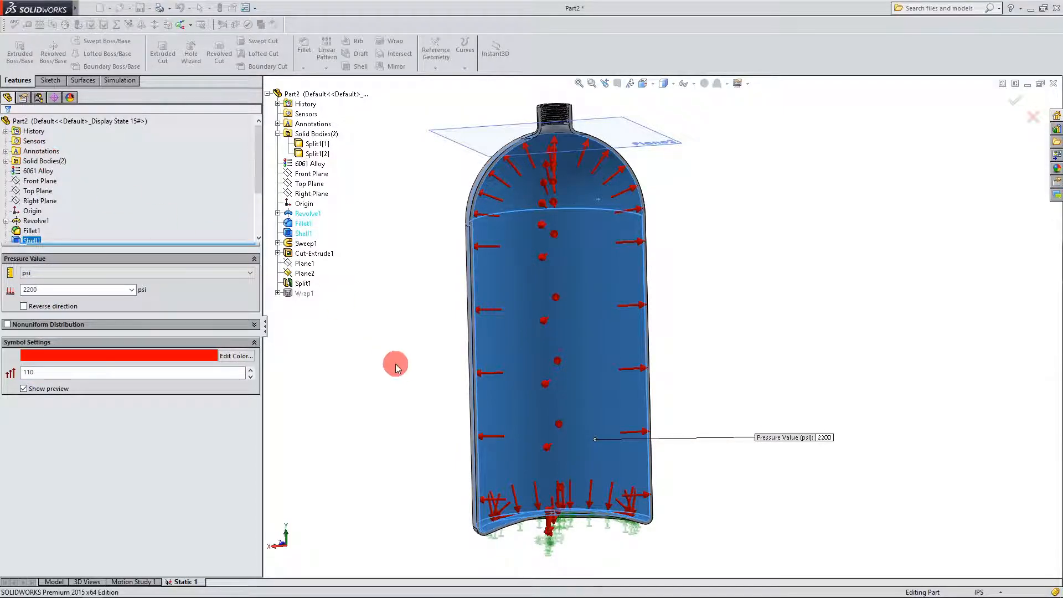
# - Run the static study with the pressure load on the tank's interior
pyautogui.moveTo(704, 299); pyautogui.dragTo(726, 399, button='middle')
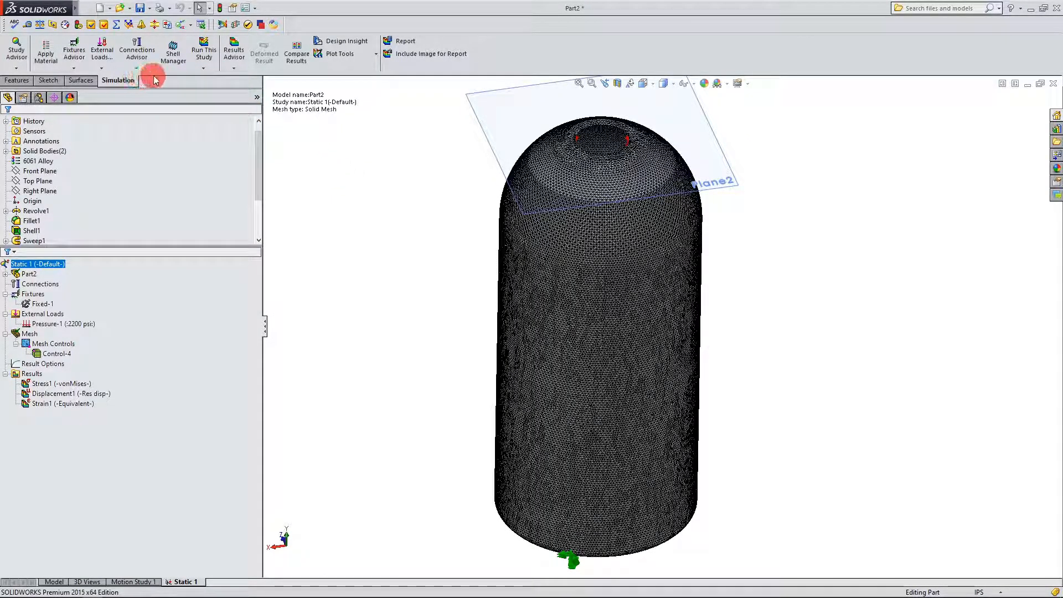
pyautogui.click(205, 69)
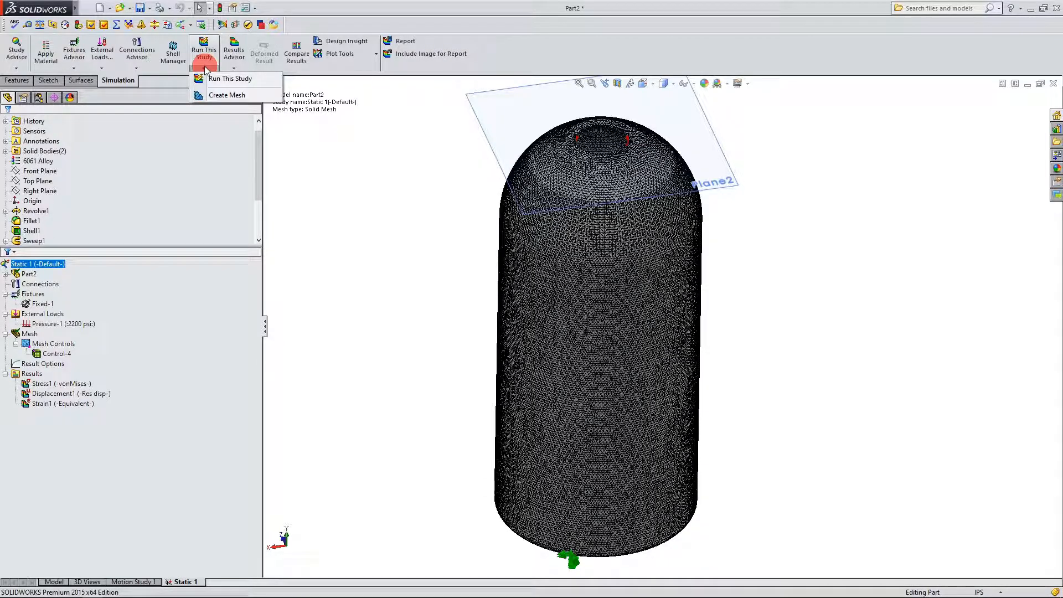
pyautogui.click(206, 69)
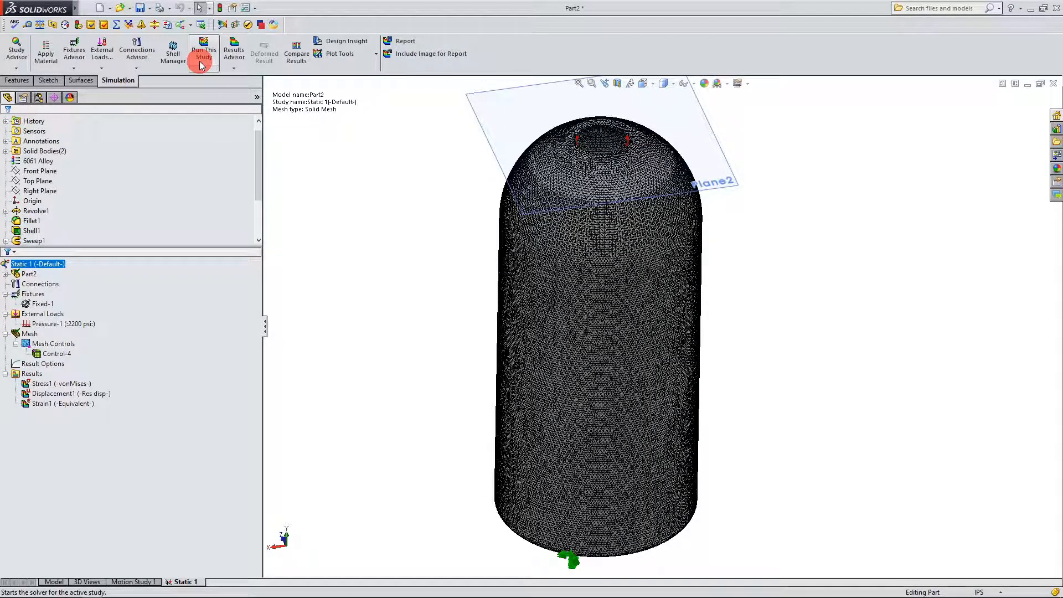
# - Show the von Mises stress plot from the study results and examine the deformed tank from an angle
pyautogui.click(52, 378)
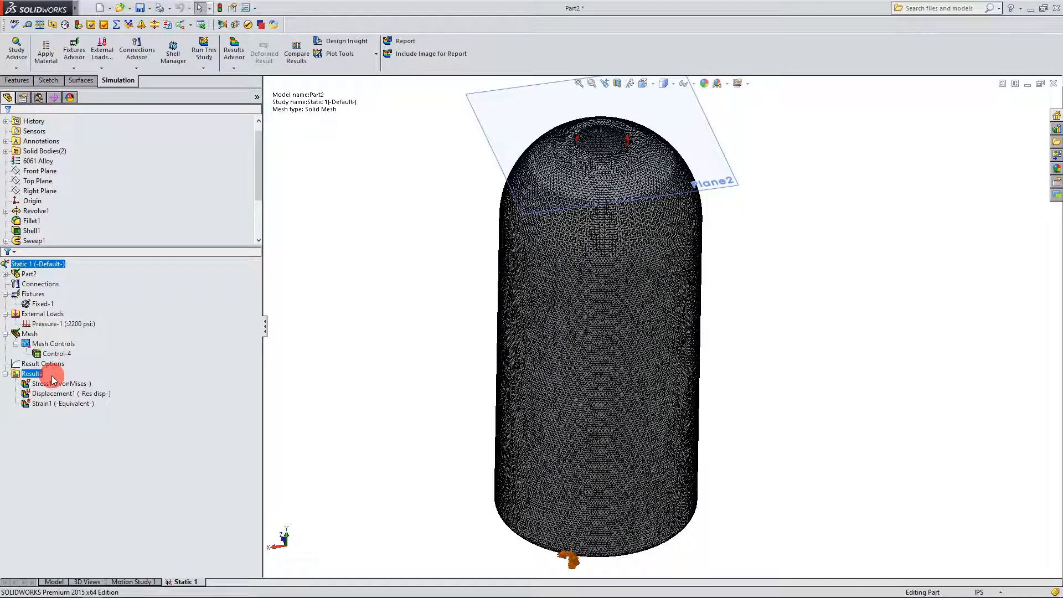
pyautogui.click(23, 384)
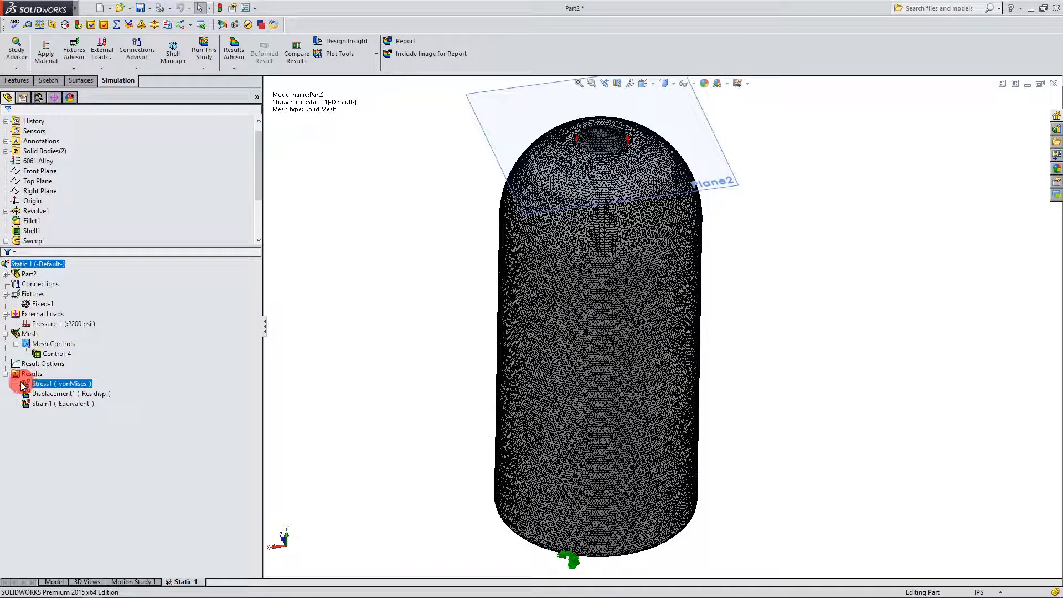
pyautogui.click(32, 393)
pyautogui.click(35, 407)
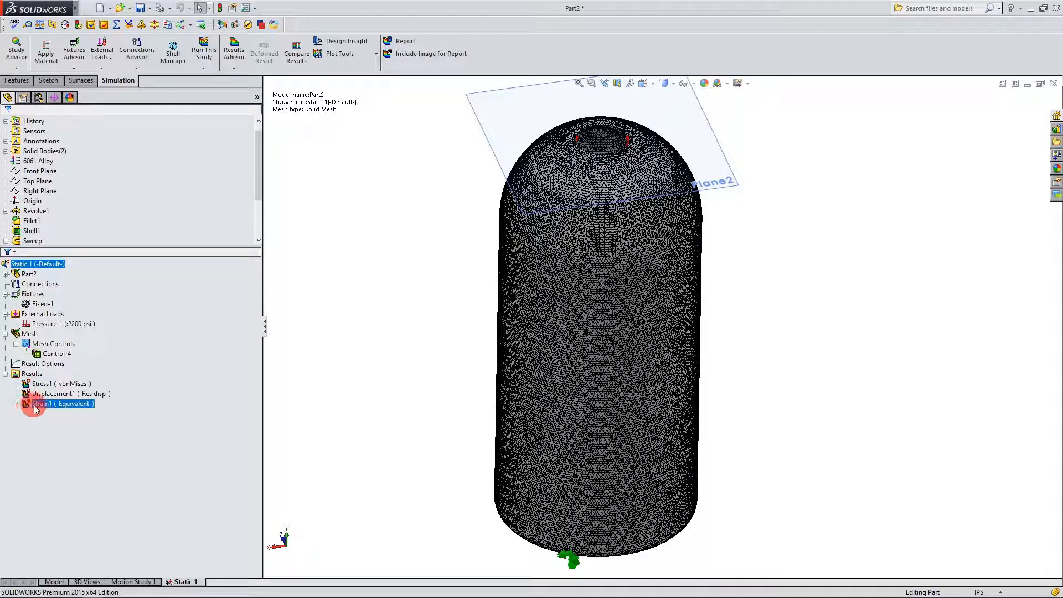
pyautogui.click(39, 385)
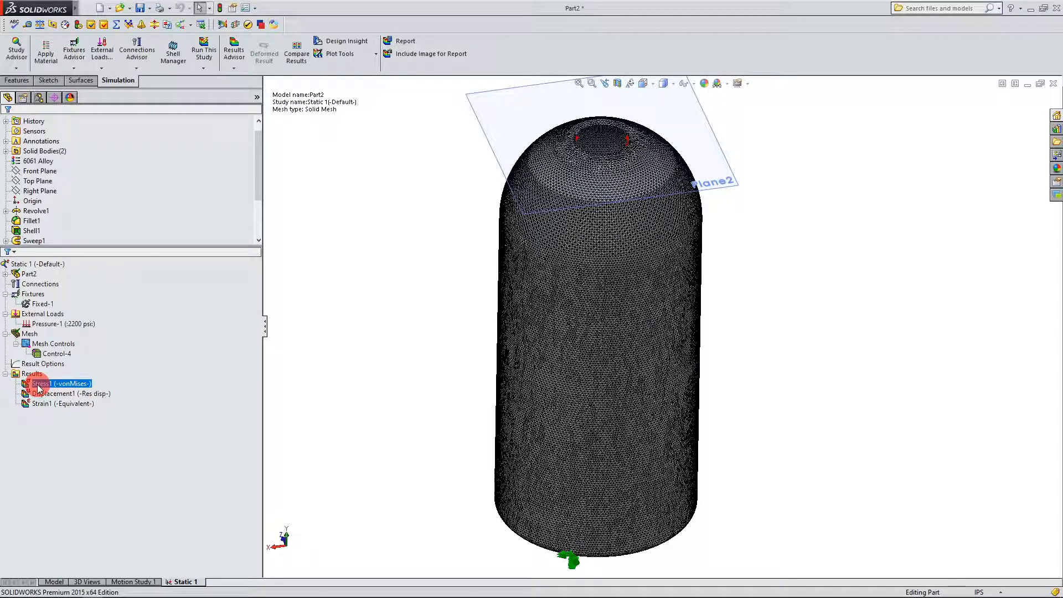
pyautogui.rightClick(38, 386)
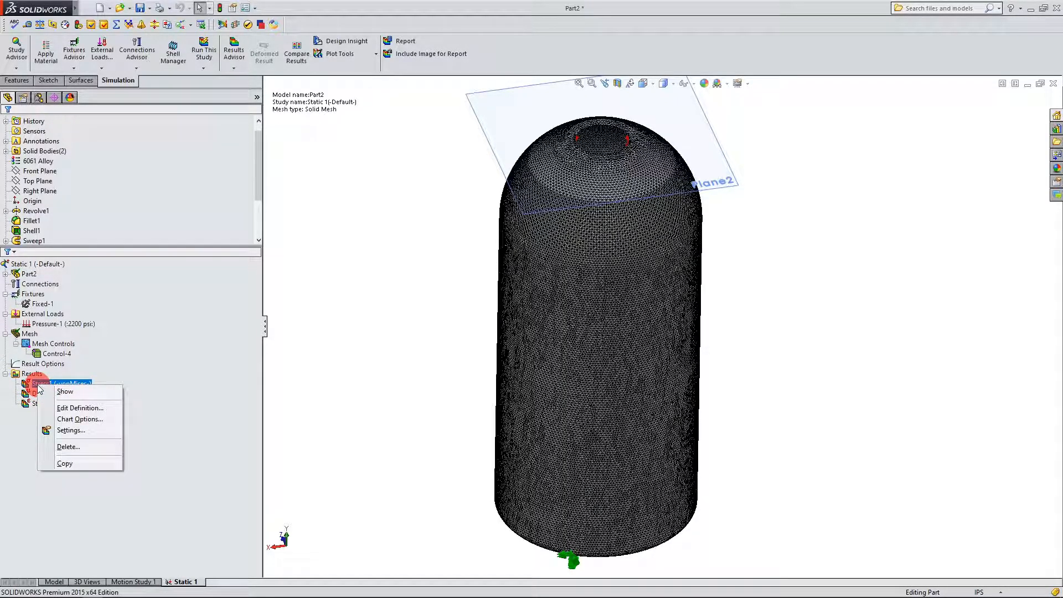
pyautogui.click(49, 394)
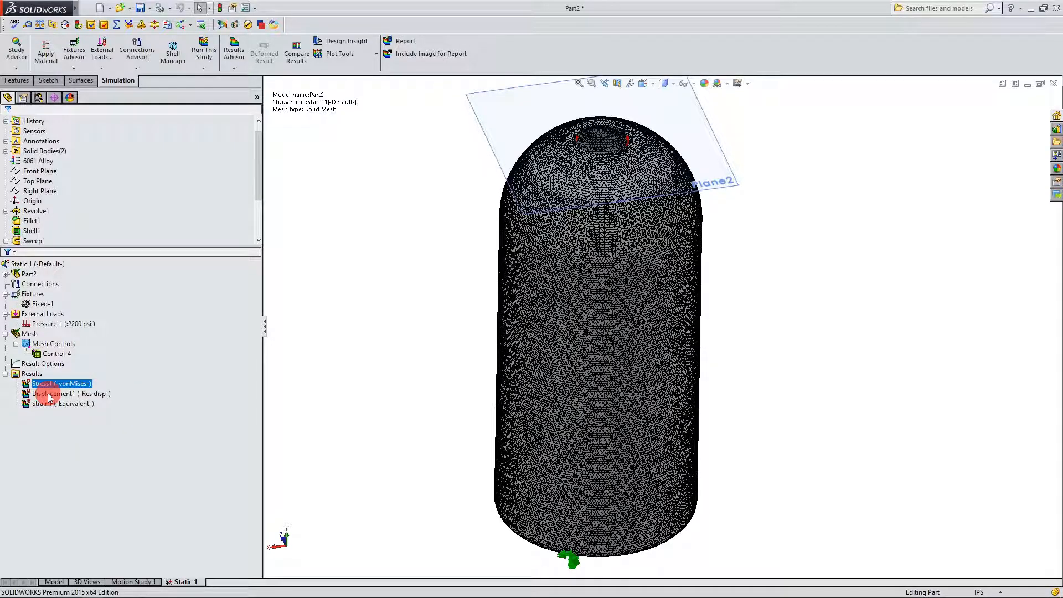
pyautogui.click(76, 383)
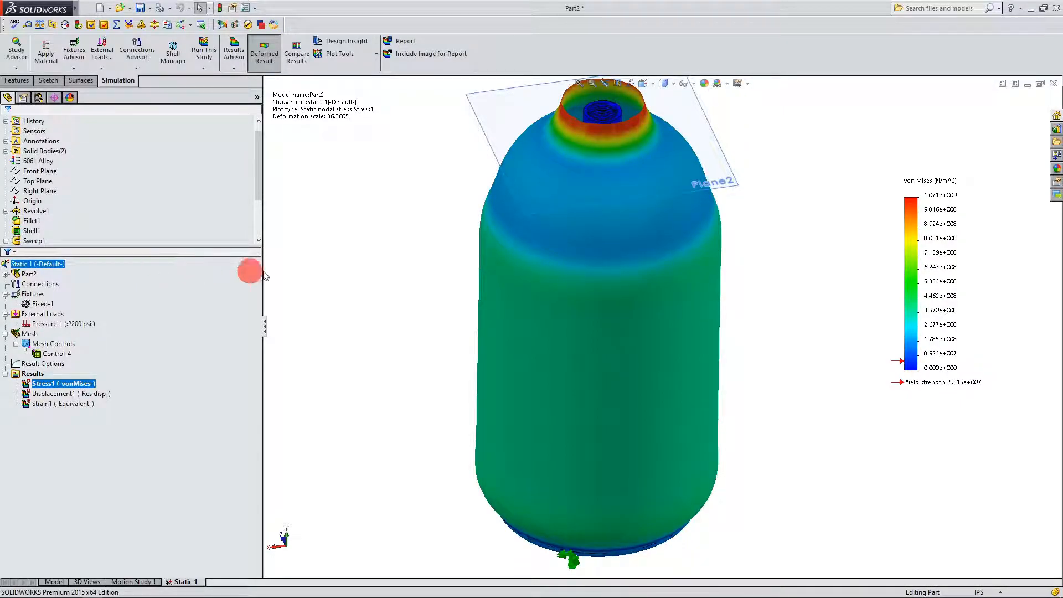
pyautogui.scroll(1, 457, 372)
pyautogui.moveTo(795, 402); pyautogui.dragTo(759, 275, button='middle')
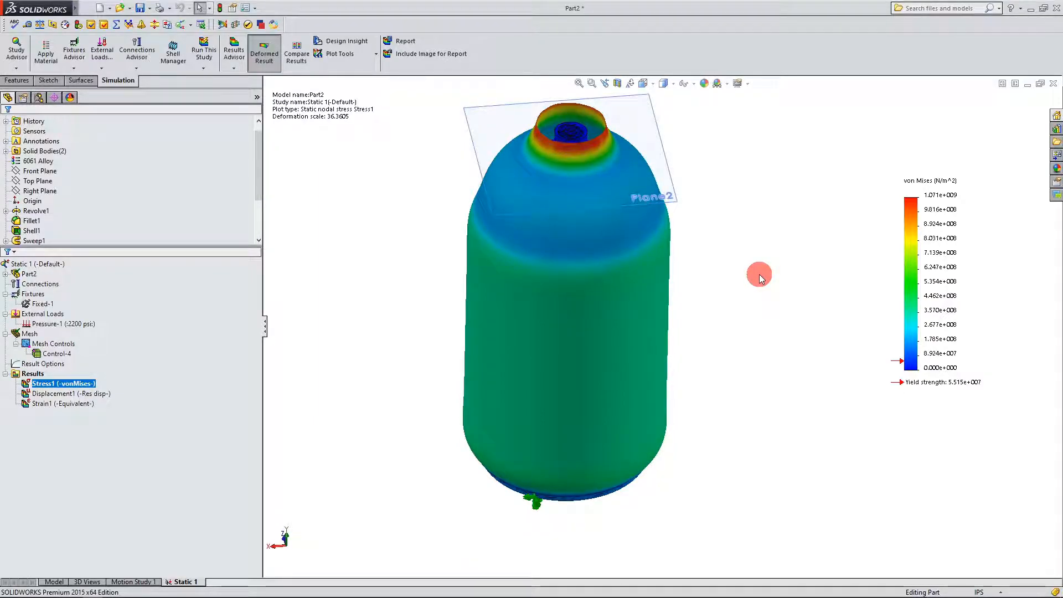
# - Edit the von Mises stress plot's definition and set its deformed shape to a user-defined scale of 1
pyautogui.rightClick(65, 388)
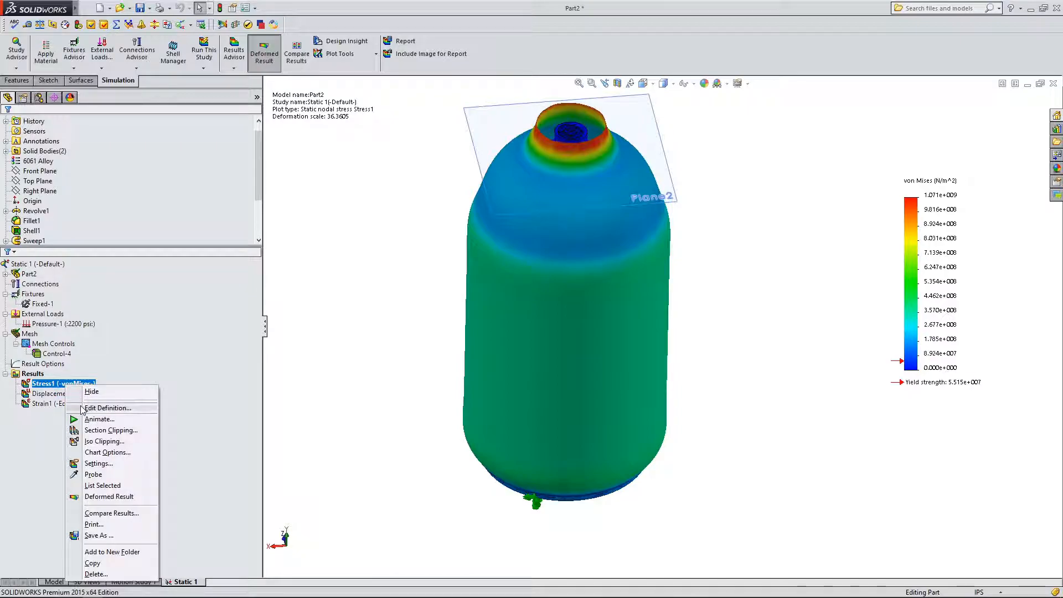
pyautogui.click(81, 408)
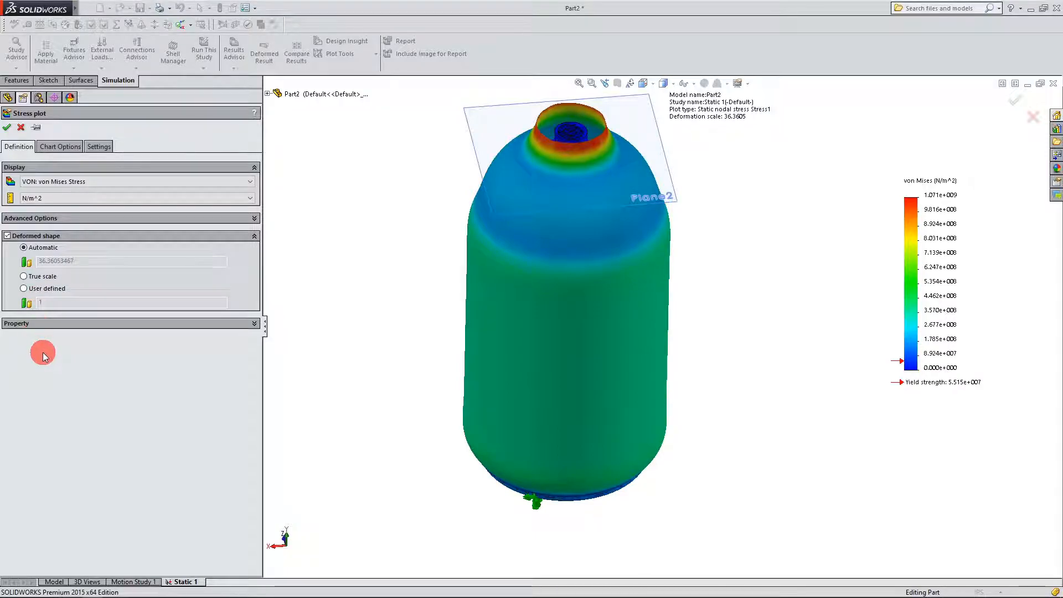
pyautogui.click(56, 294)
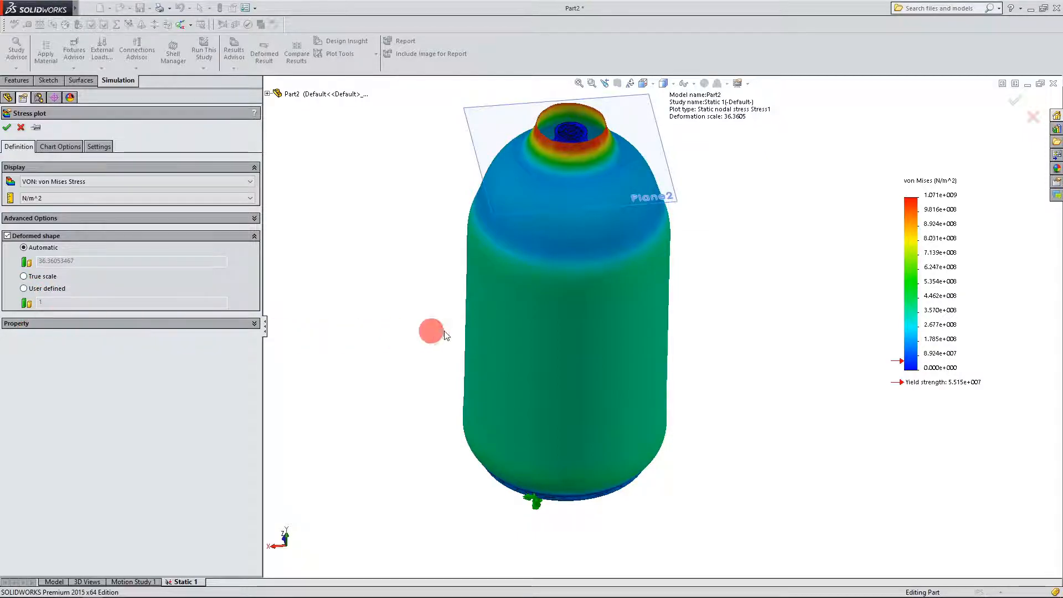
pyautogui.scroll(-1, 744, 242)
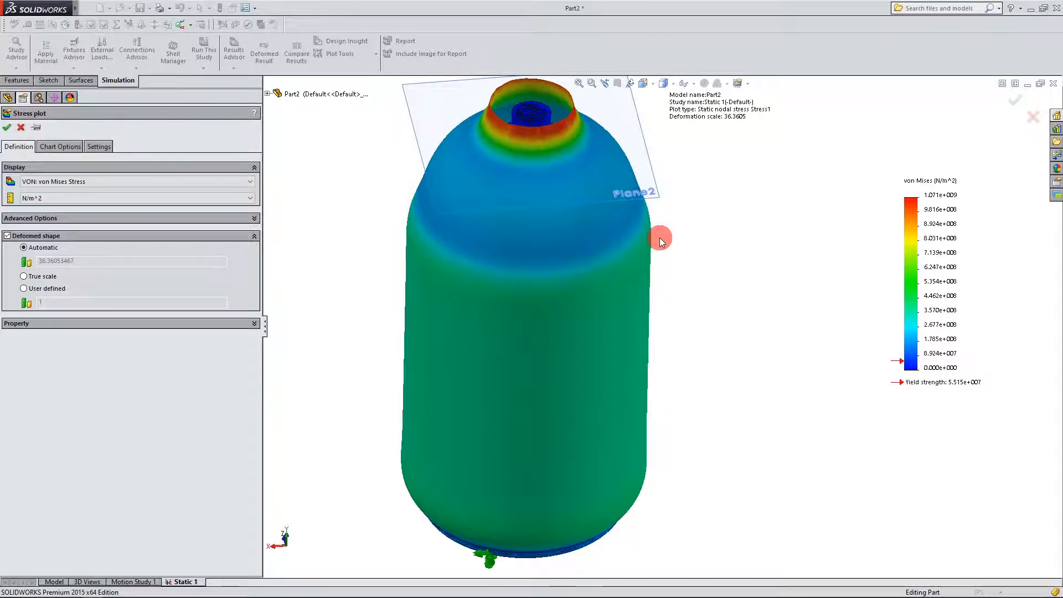
pyautogui.click(39, 289)
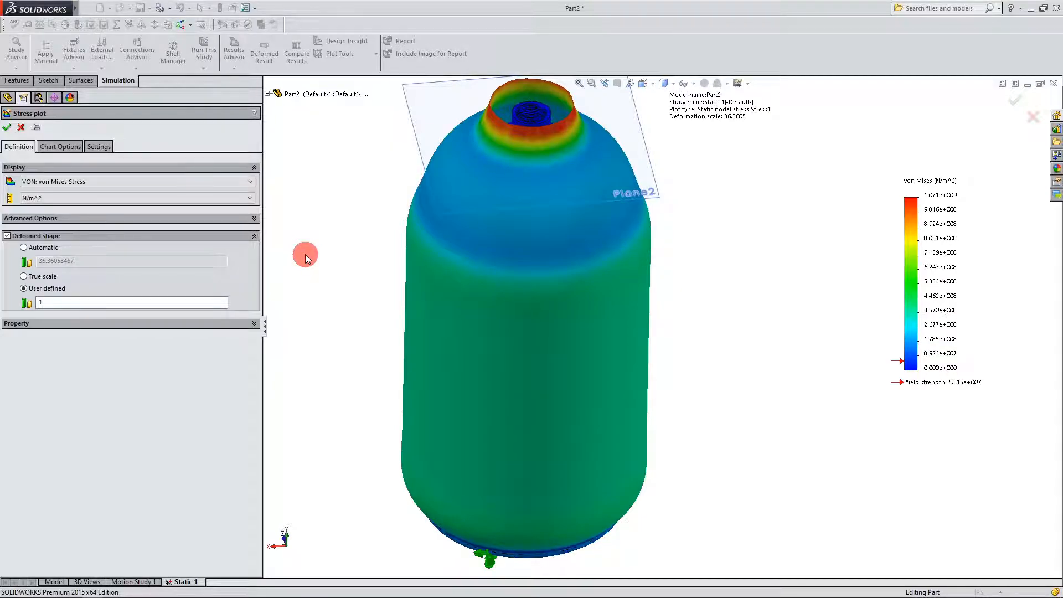
pyautogui.scroll(1, 567, 277)
pyautogui.scroll(-1, 700, 275)
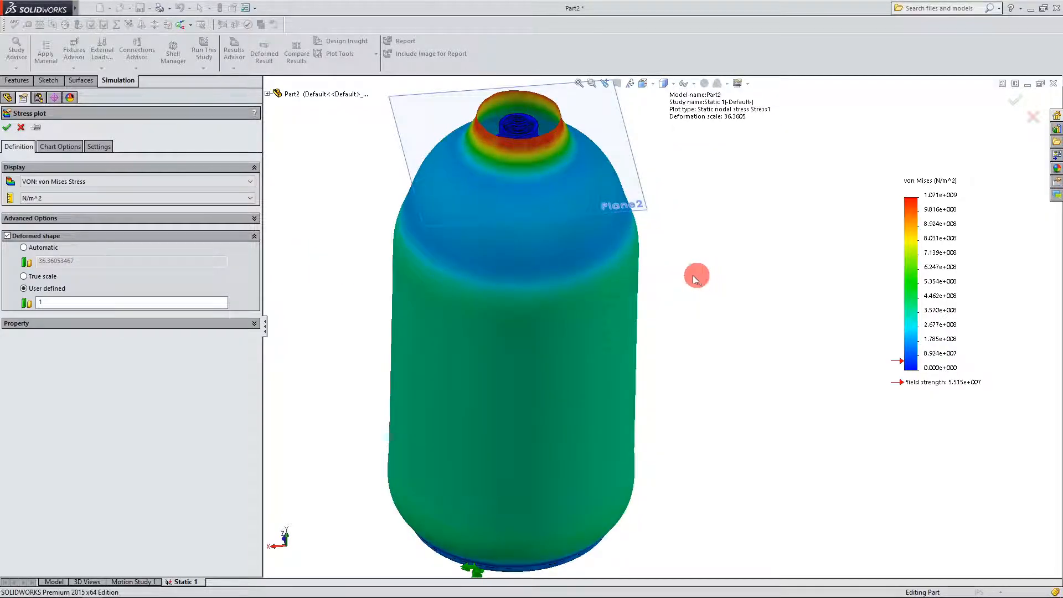
# - Set the stress plot's unit to psi and apply the updated plot definition
pyautogui.click(108, 198)
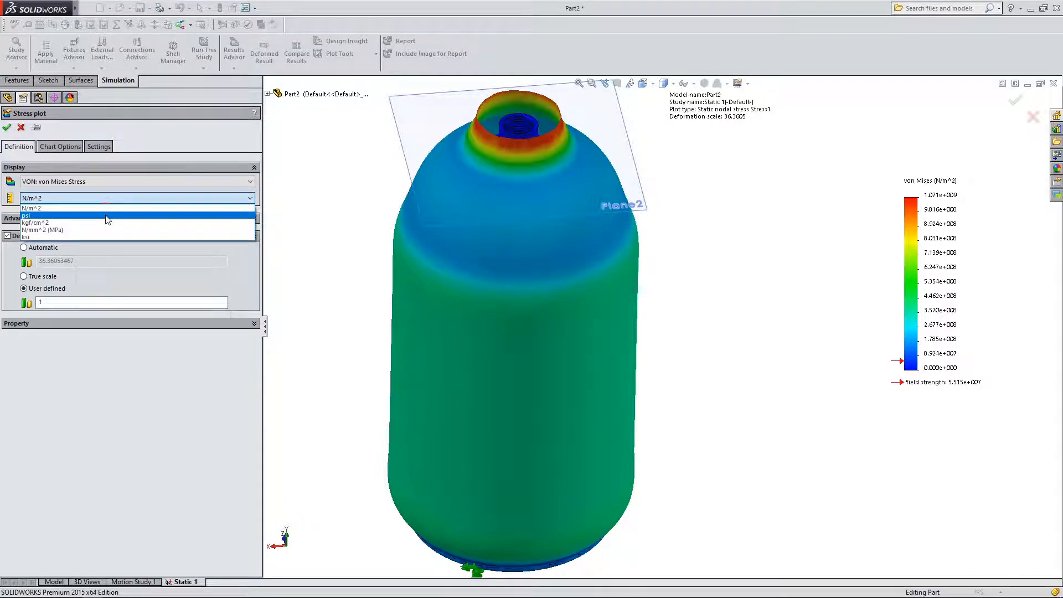
pyautogui.click(105, 215)
pyautogui.click(105, 217)
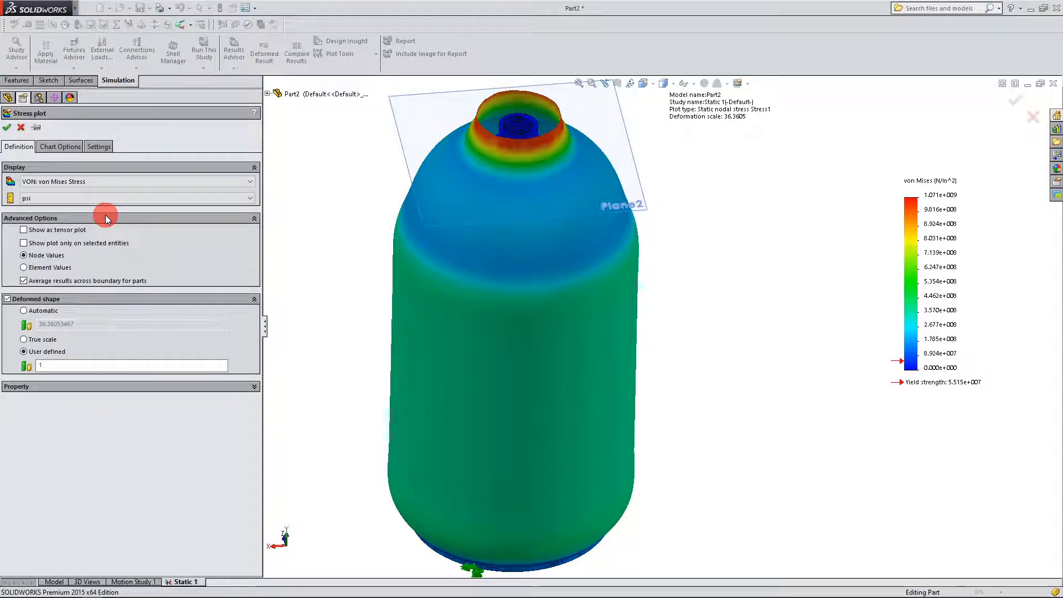
pyautogui.click(105, 217)
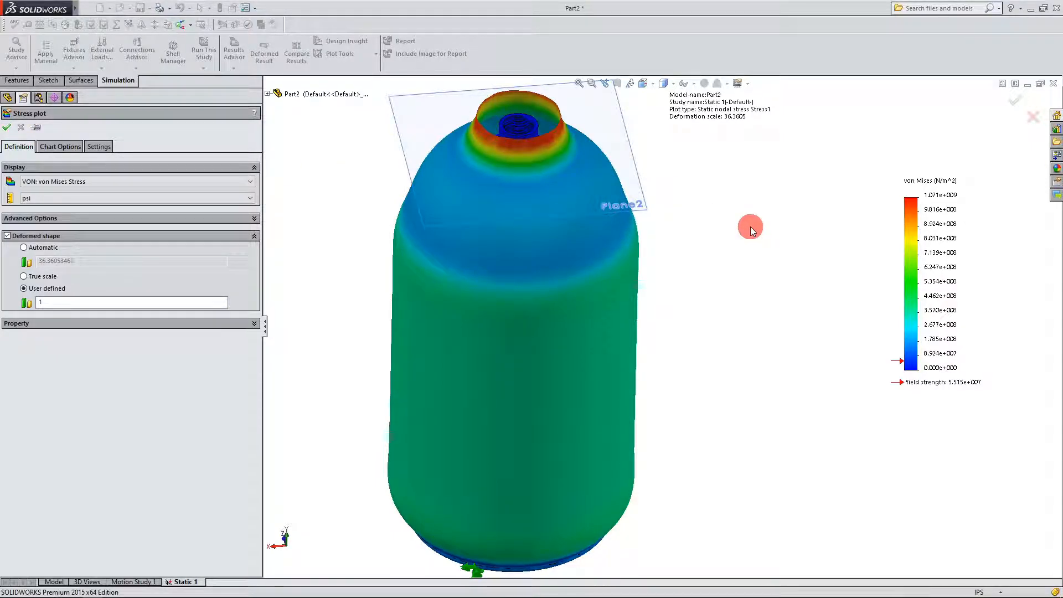
pyautogui.press('Return')
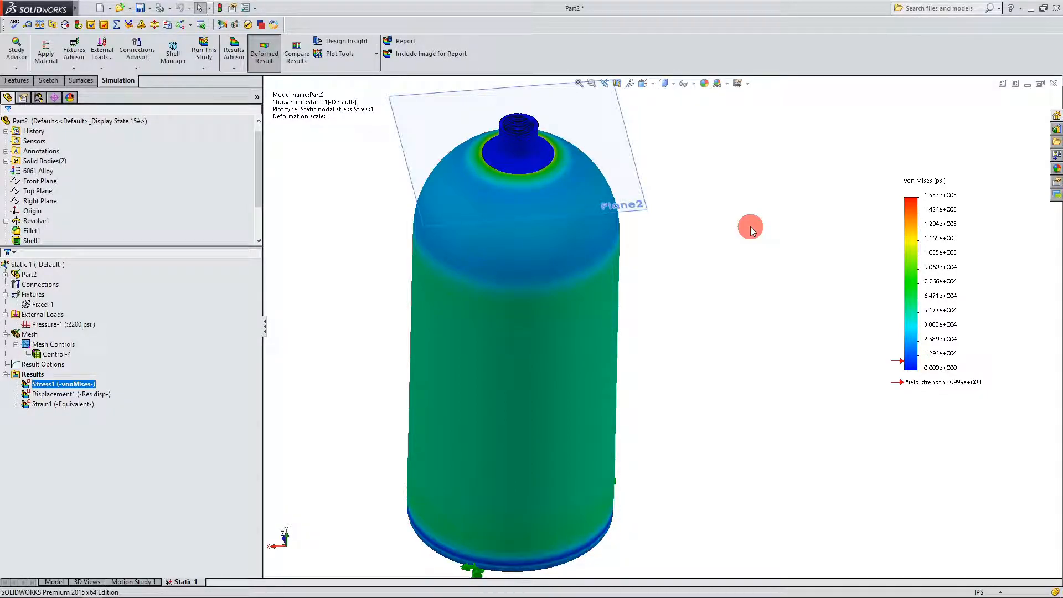
# - Examine the stress distribution over the tank's neck, dome, wall and base from the right side and from above
pyautogui.scroll(1, 552, 323)
pyautogui.scroll(-1, 703, 436)
pyautogui.moveTo(703, 436); pyautogui.dragTo(736, 387, button='middle')
pyautogui.click(278, 543)
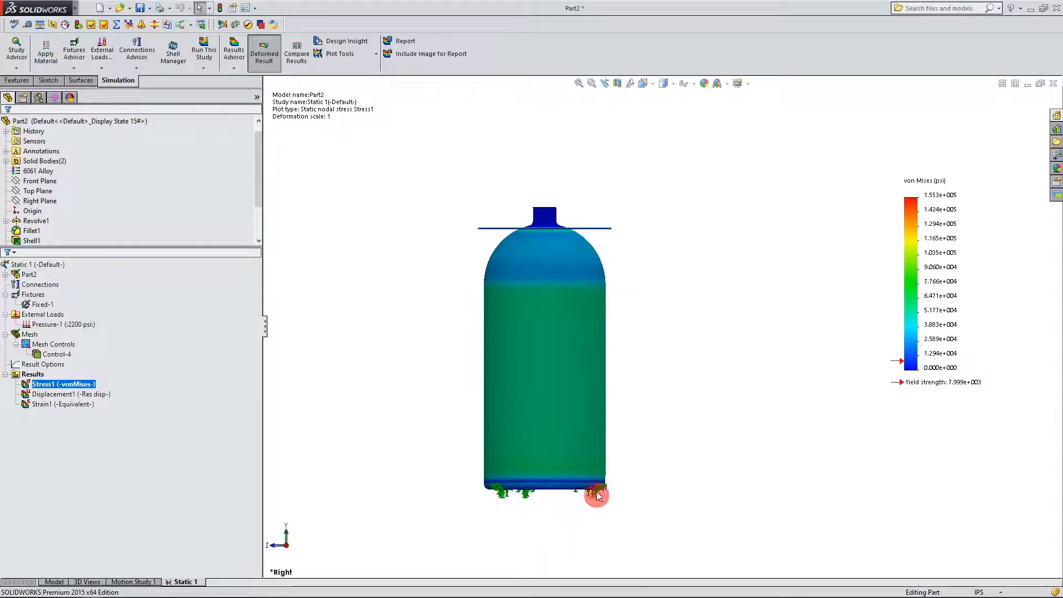
pyautogui.scroll(-2, 596, 369)
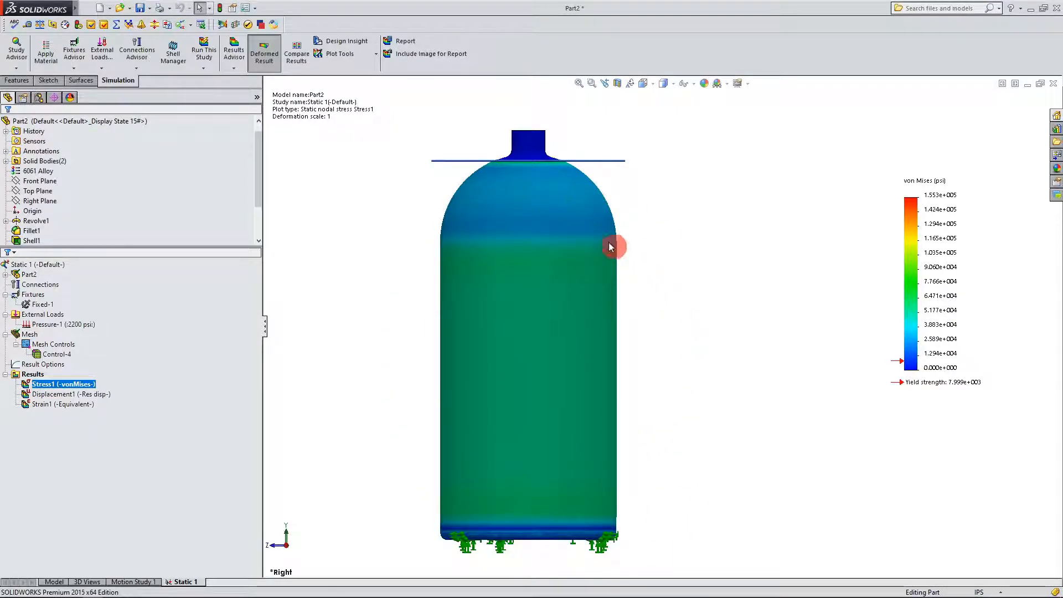
pyautogui.scroll(-2, 642, 418)
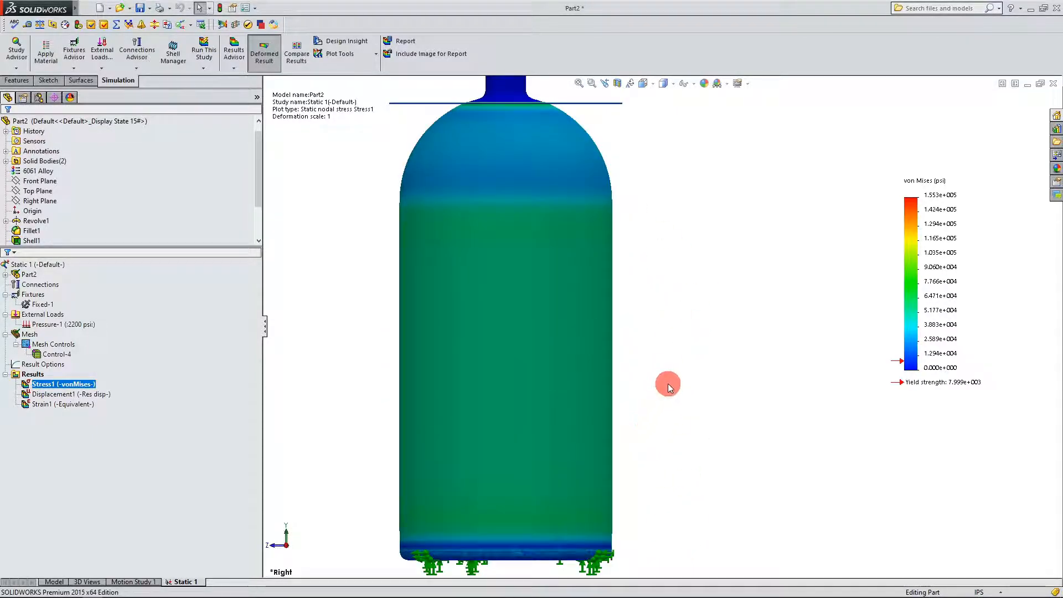
pyautogui.moveTo(668, 380); pyautogui.dragTo(650, 432, button='middle')
pyautogui.scroll(-2, 655, 429)
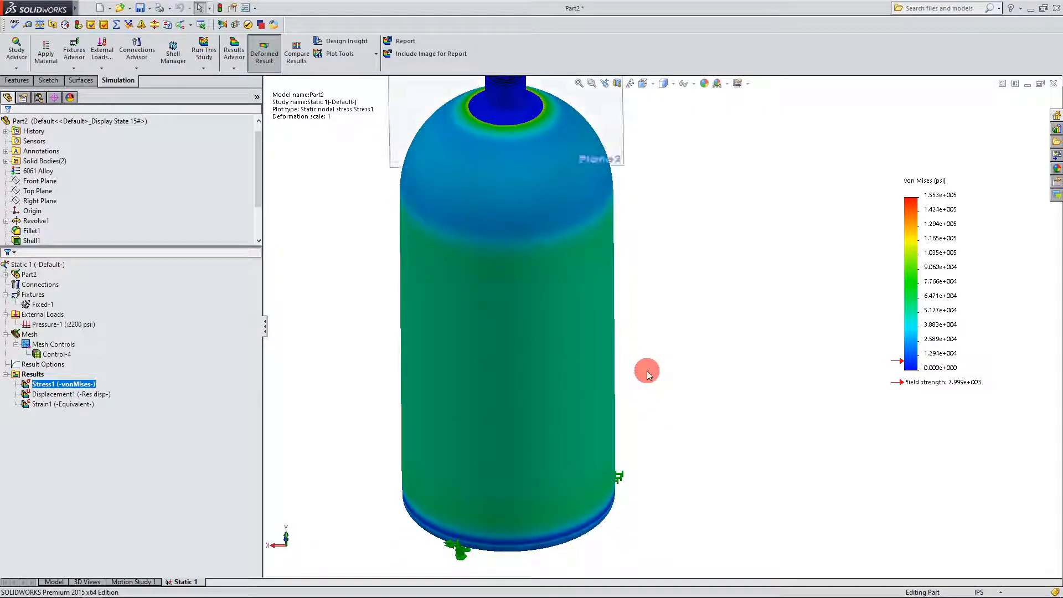
pyautogui.scroll(2, 645, 367)
pyautogui.scroll(-1, 649, 323)
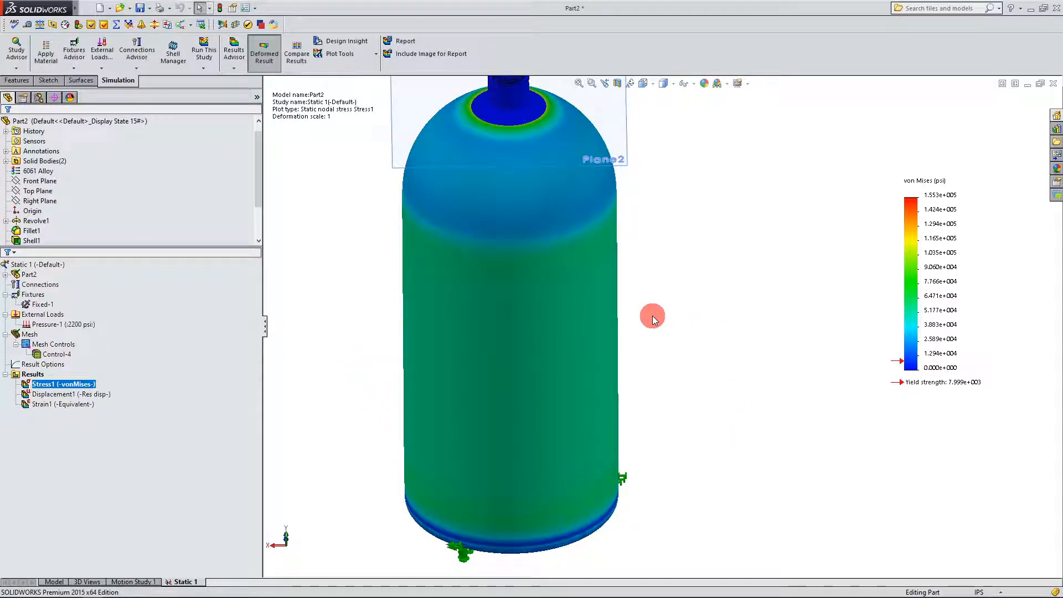
# - Show the resultant displacement plot from the study results
pyautogui.keyDown('ctrl'); pyautogui.click(83, 394); pyautogui.keyUp('ctrl')
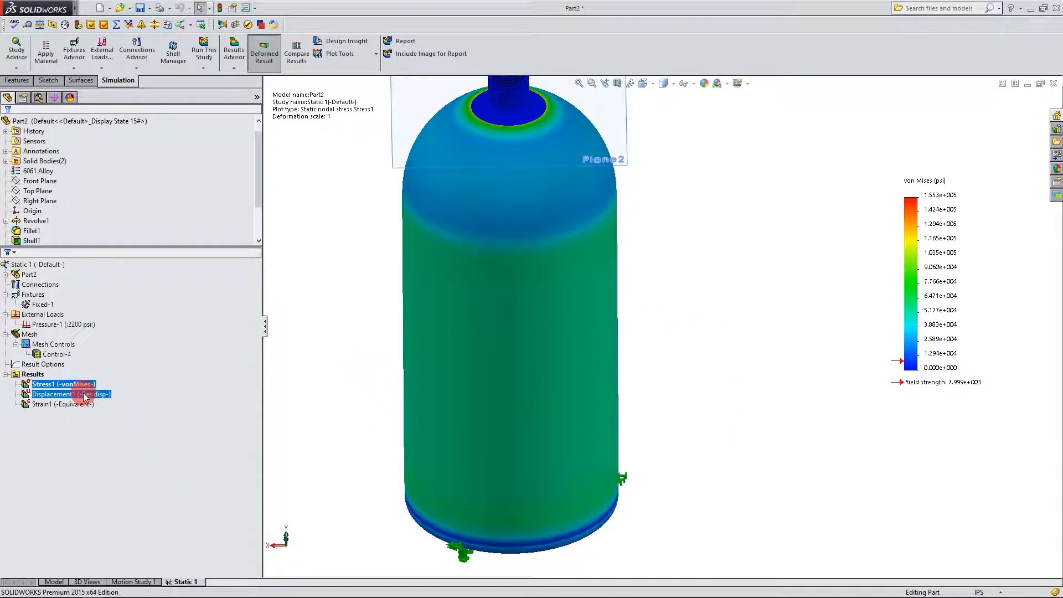
pyautogui.rightClick(83, 395)
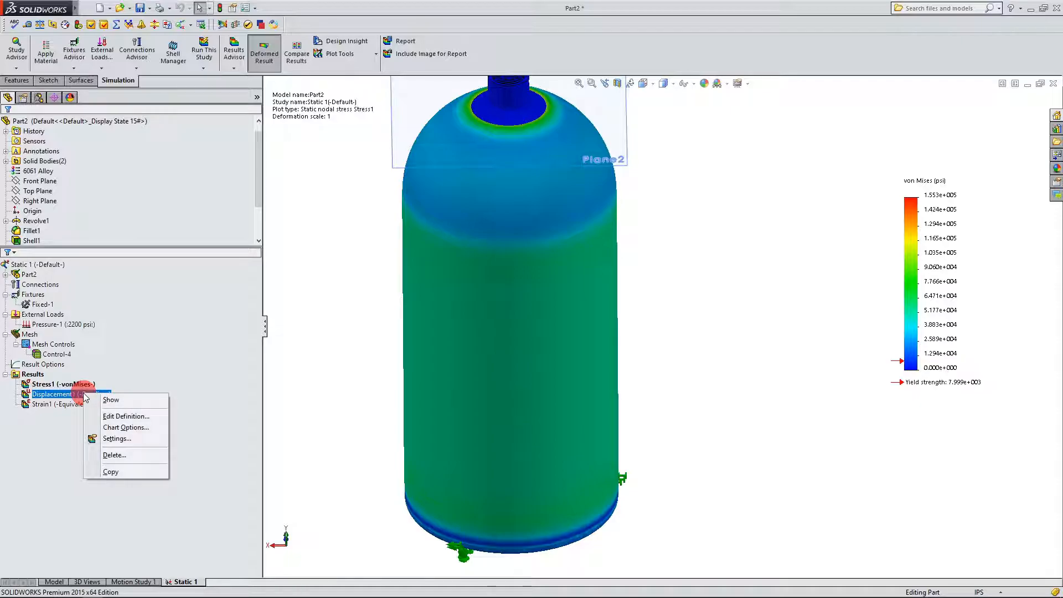
pyautogui.click(92, 400)
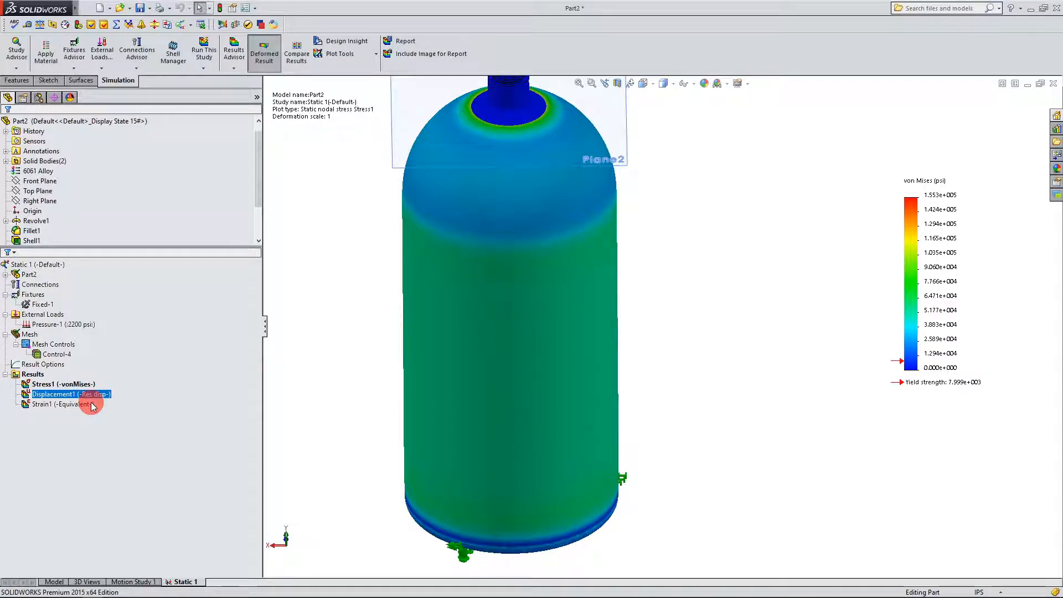
pyautogui.click(651, 377)
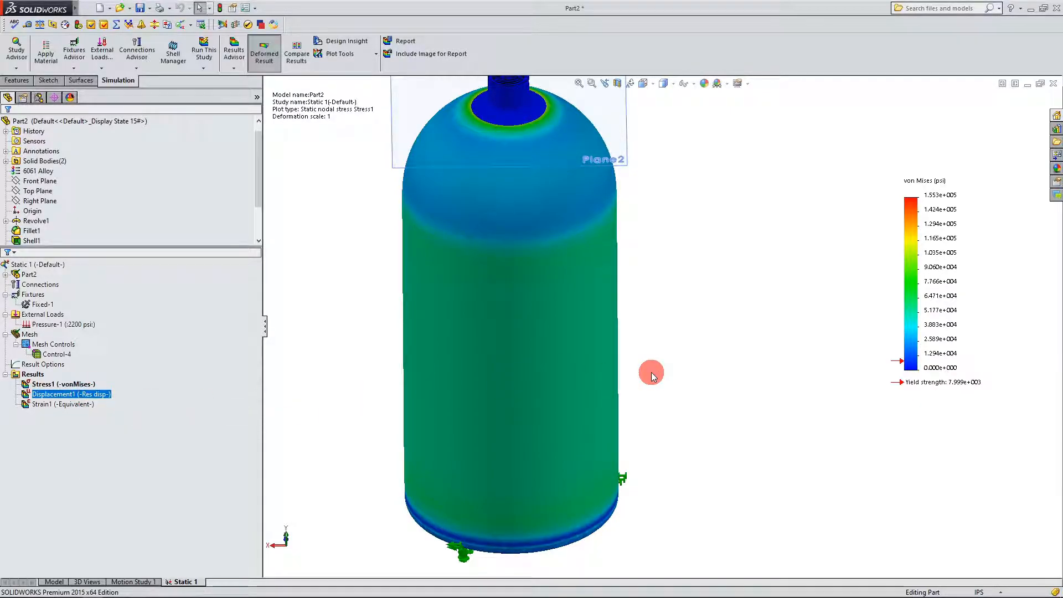
pyautogui.moveTo(651, 377); pyautogui.dragTo(445, 380, button='middle')
# - Edit the displacement plot's definition and apply true scale to its deformed shape
pyautogui.rightClick(84, 393)
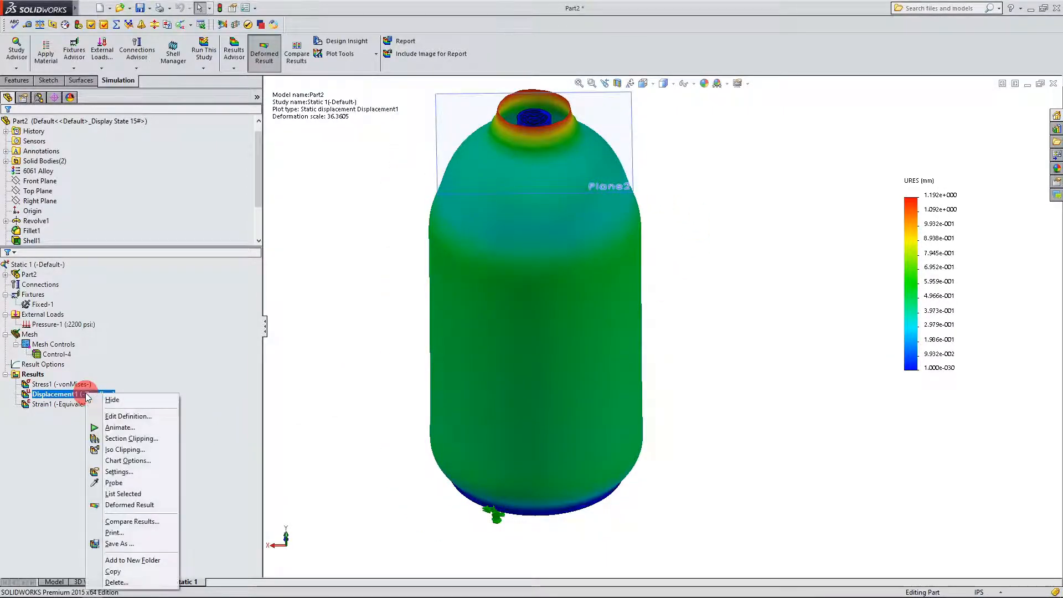
pyautogui.click(103, 418)
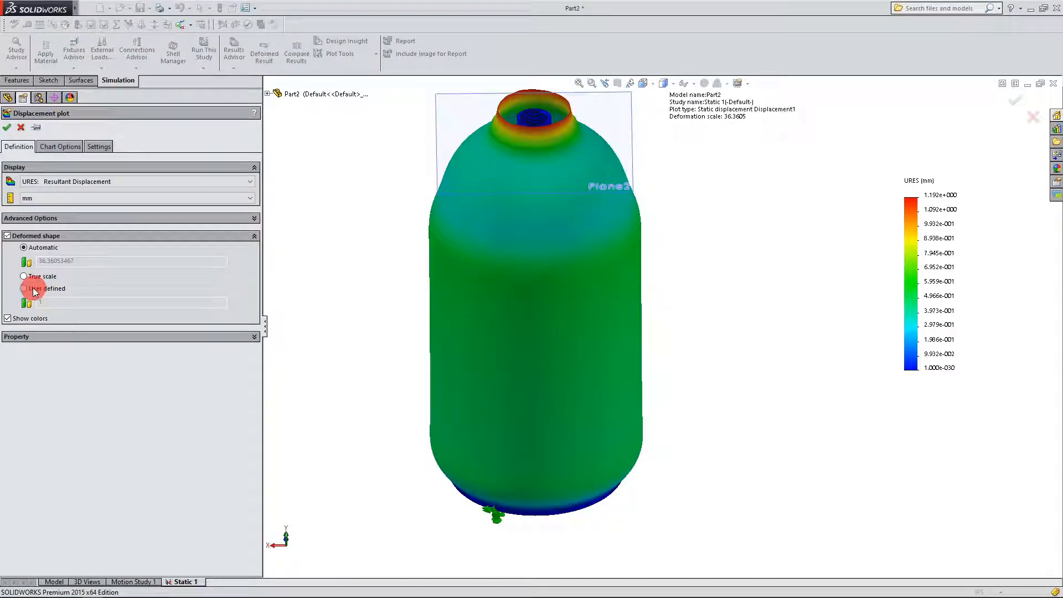
pyautogui.click(33, 290)
pyautogui.click(24, 276)
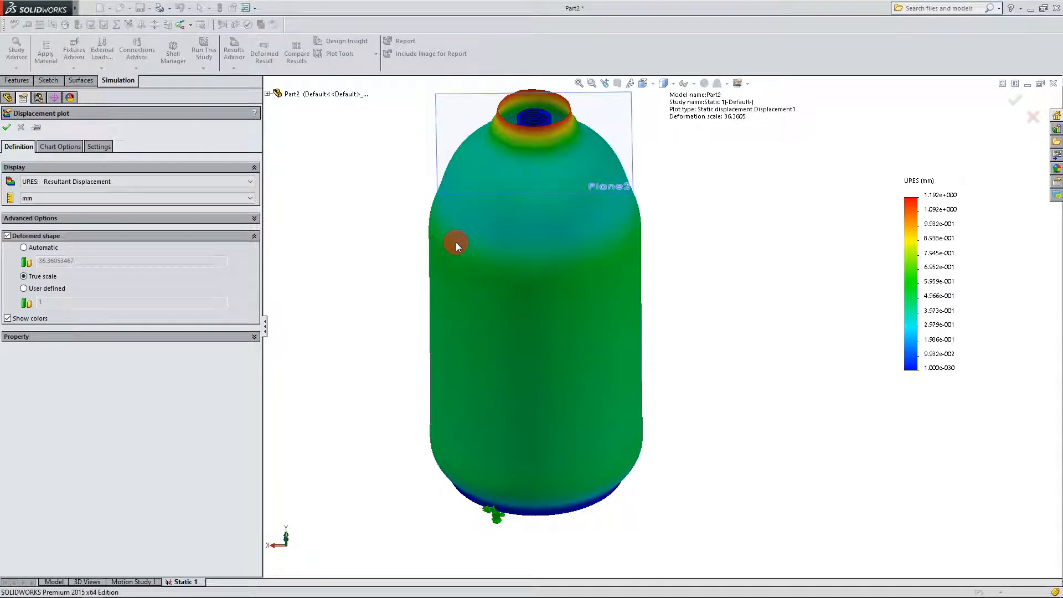
pyautogui.press('Return')
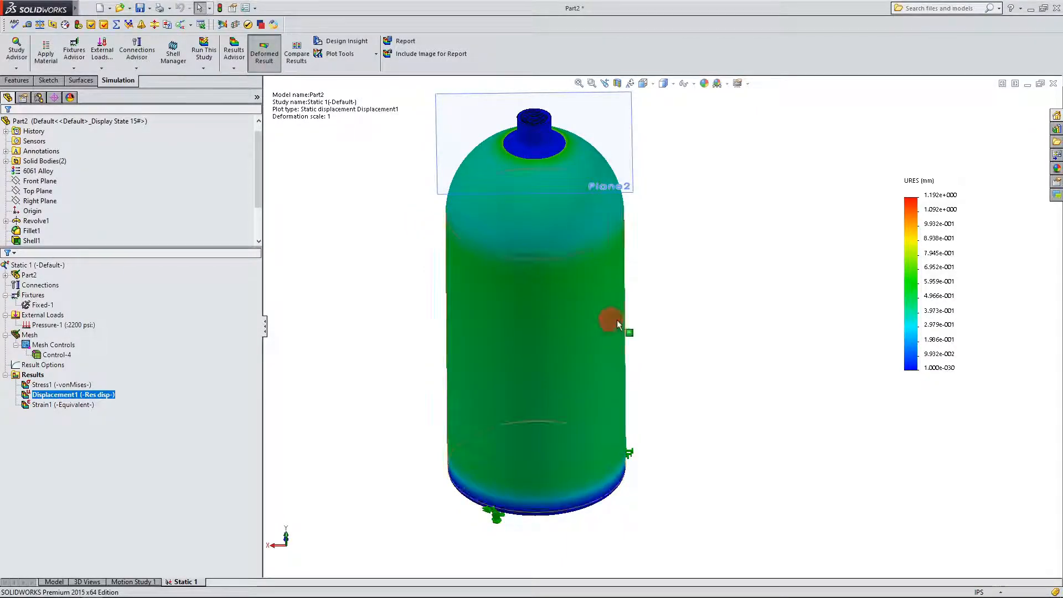
# - Examine the displacement distribution along the tank's base, wall, dome and neck
pyautogui.moveTo(655, 415); pyautogui.dragTo(562, 534, button='middle')
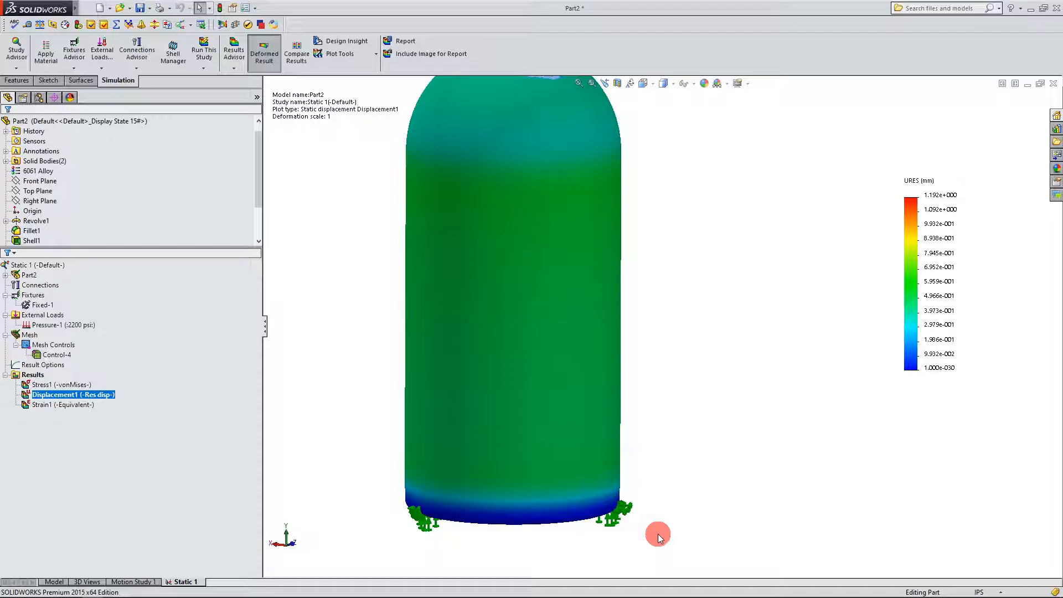
pyautogui.scroll(-2, 573, 523)
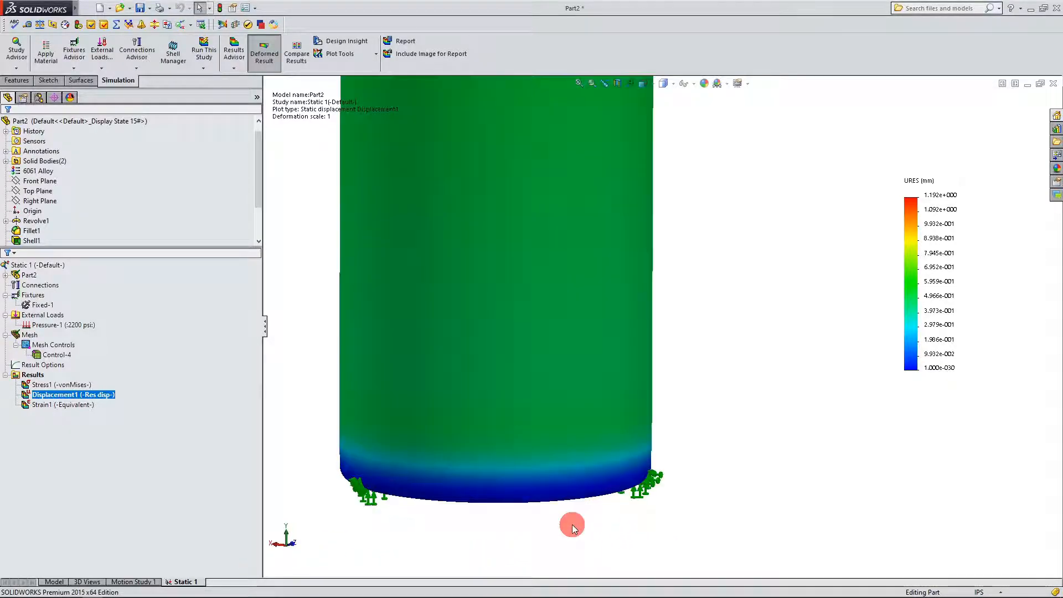
pyautogui.scroll(3, 573, 523)
pyautogui.scroll(2, 604, 484)
pyautogui.scroll(-2, 686, 233)
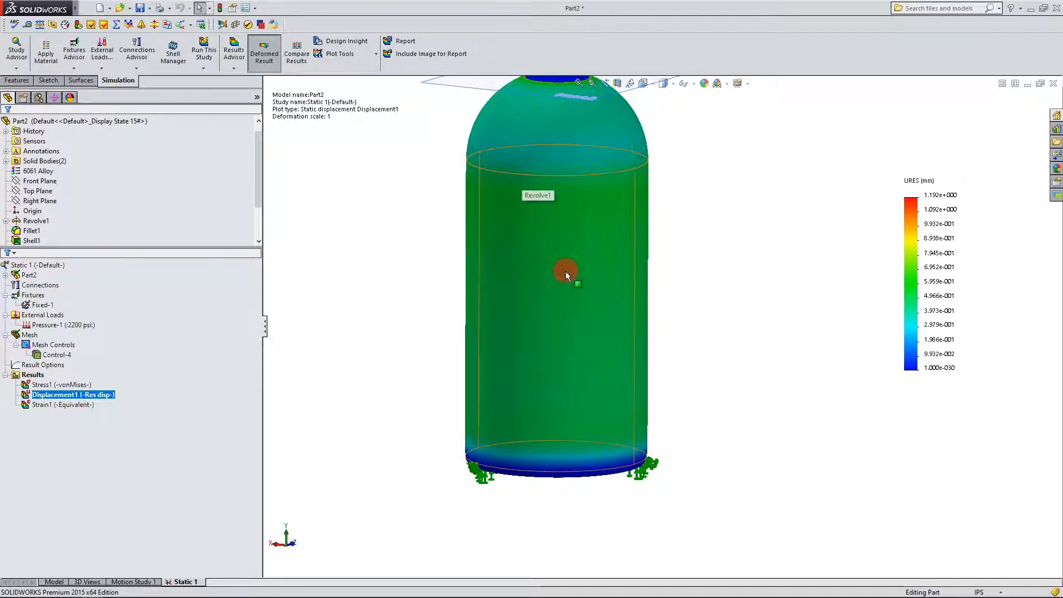
pyautogui.scroll(1, 564, 266)
pyautogui.scroll(-2, 637, 133)
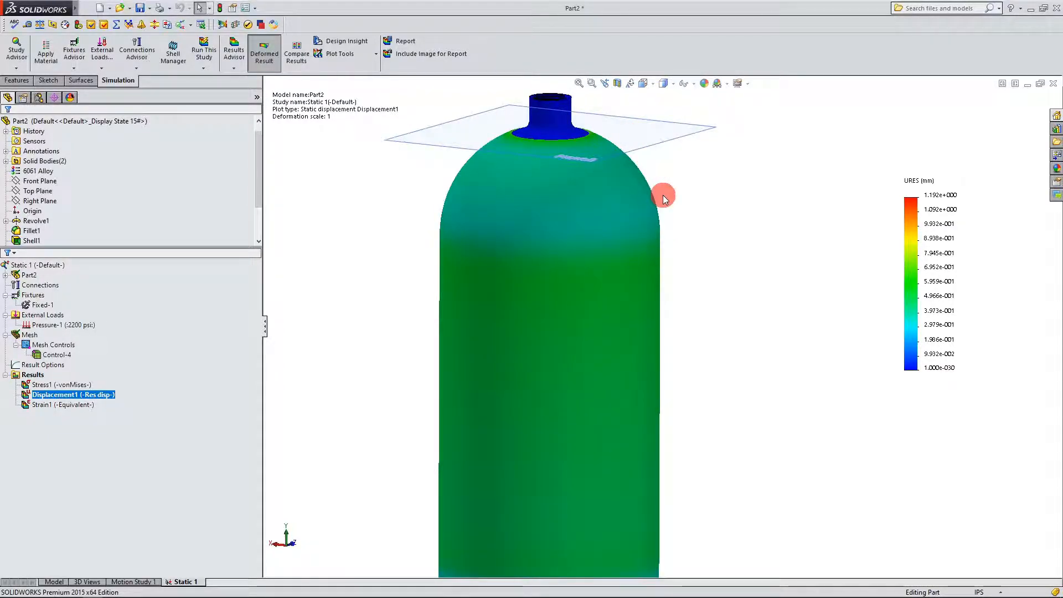
pyautogui.scroll(2, 665, 330)
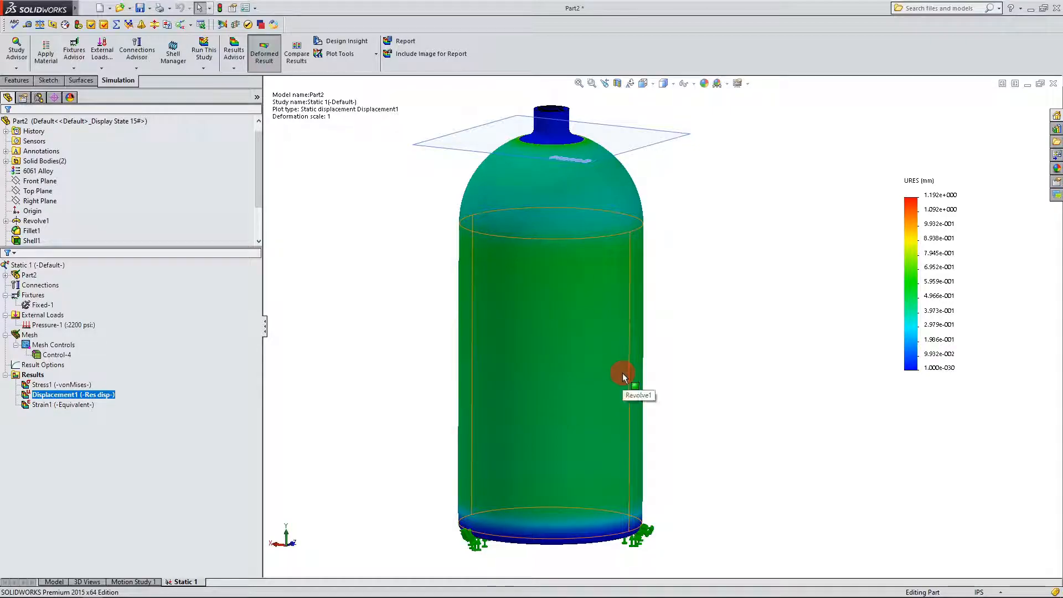
pyautogui.moveTo(696, 343); pyautogui.dragTo(702, 386, button='middle')
# - Animate the displacement plot to view the tank's deformation under pressure
pyautogui.keyDown('ctrl'); pyautogui.click(83, 387); pyautogui.keyUp('ctrl')
pyautogui.rightClick(83, 395)
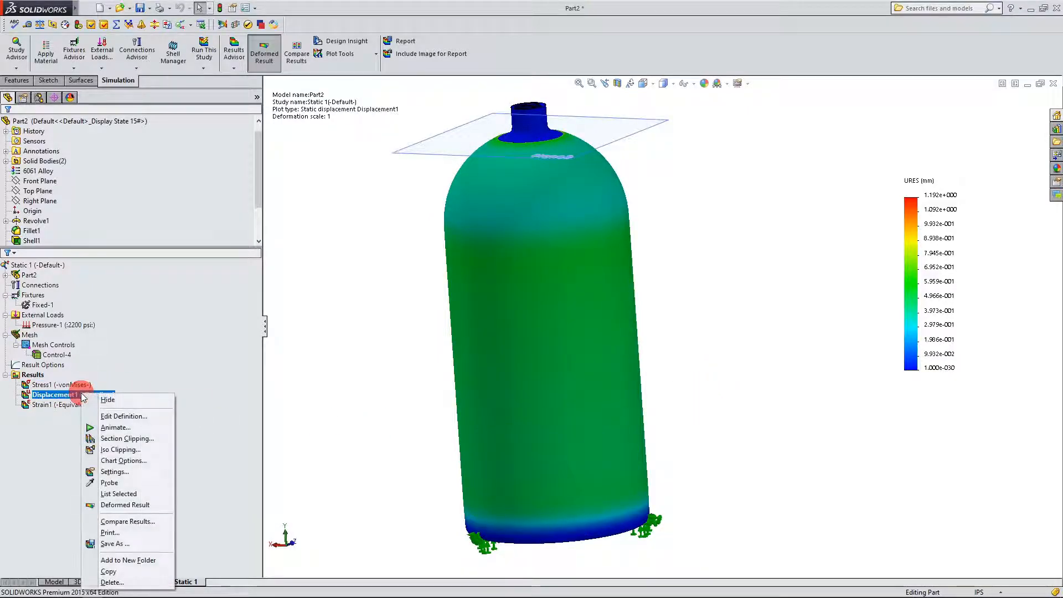
pyautogui.click(114, 427)
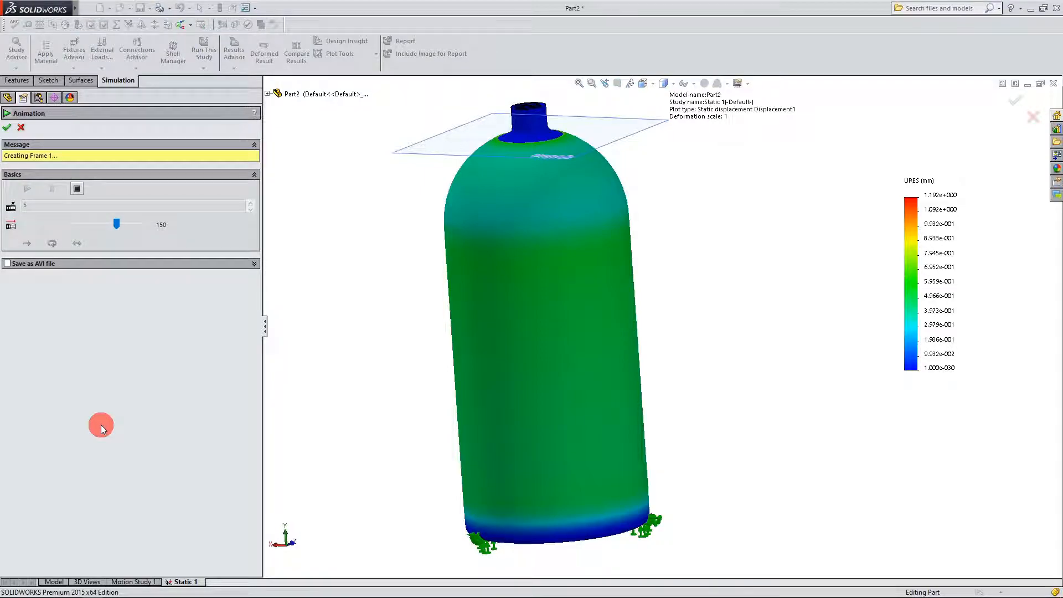
pyautogui.scroll(1, 396, 457)
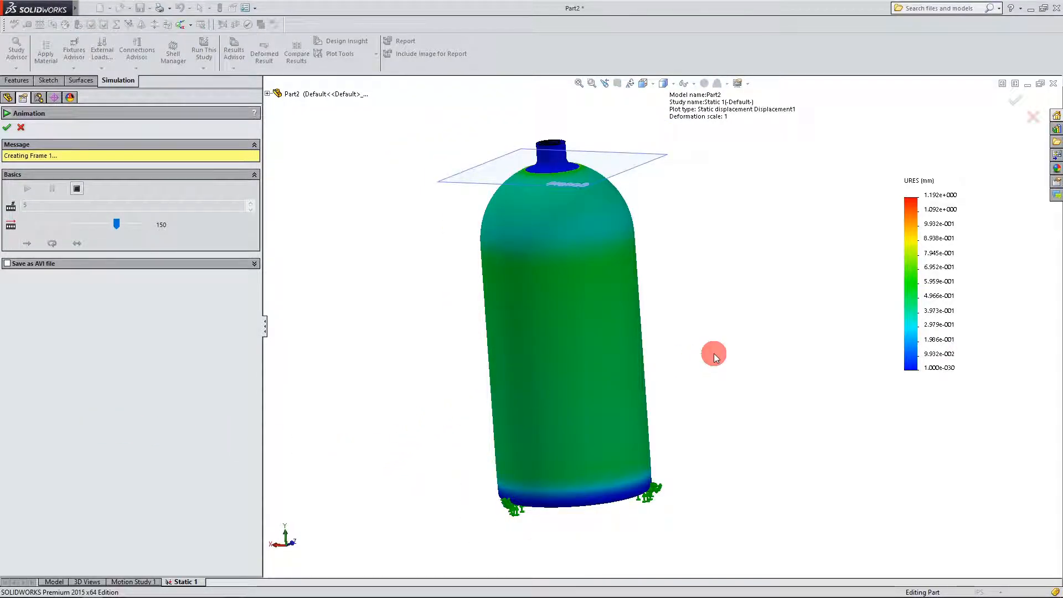
pyautogui.scroll(-1, 713, 353)
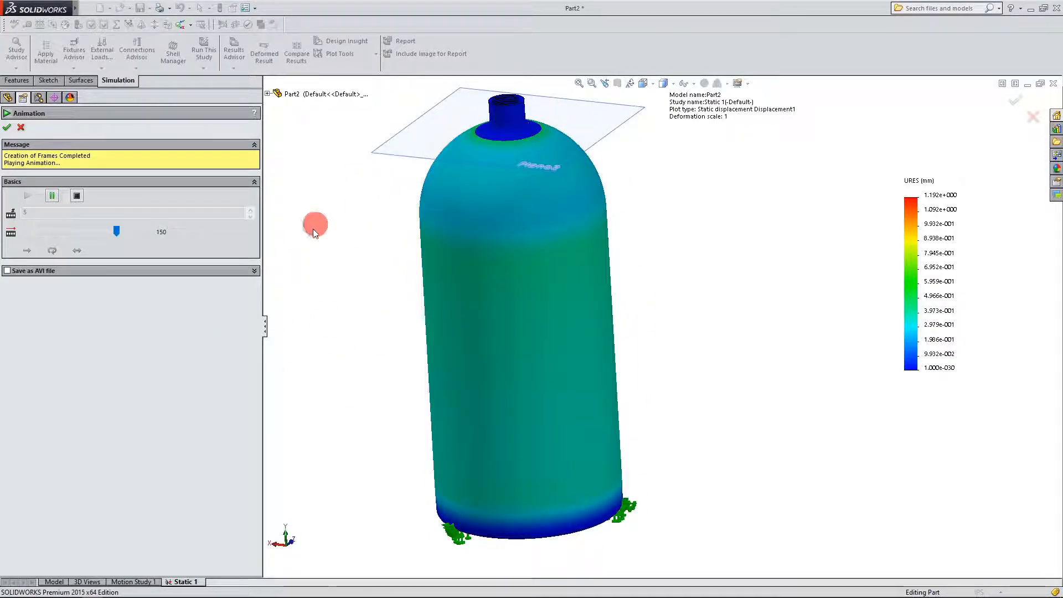
# - Set the animation speed to 0 and inspect the playing displacement animation around the tank's fixed base
pyautogui.moveTo(116, 233); pyautogui.dragTo(27, 235)
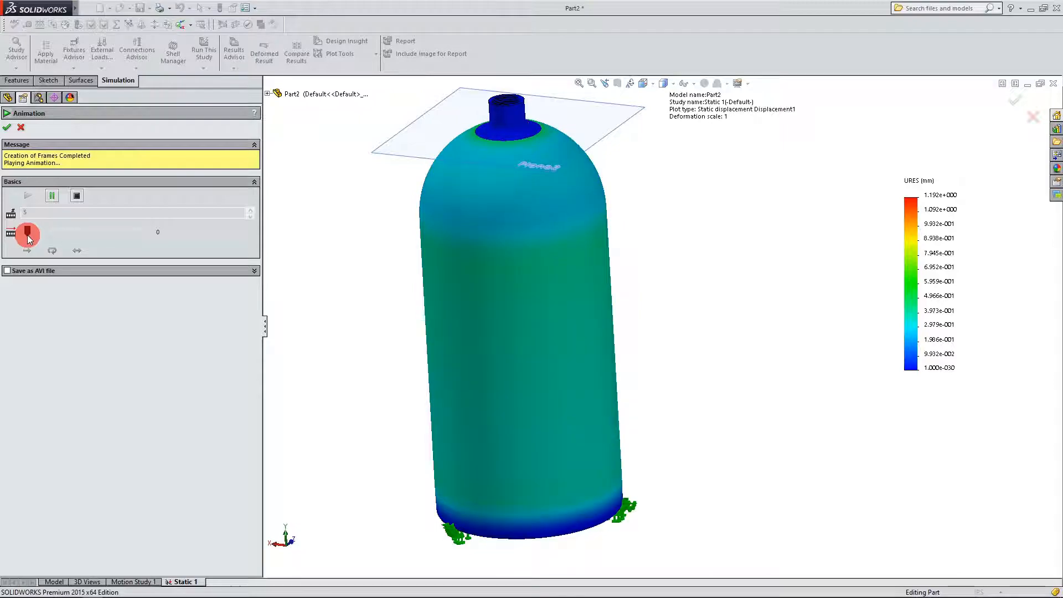
pyautogui.moveTo(340, 361); pyautogui.dragTo(367, 314, button='middle')
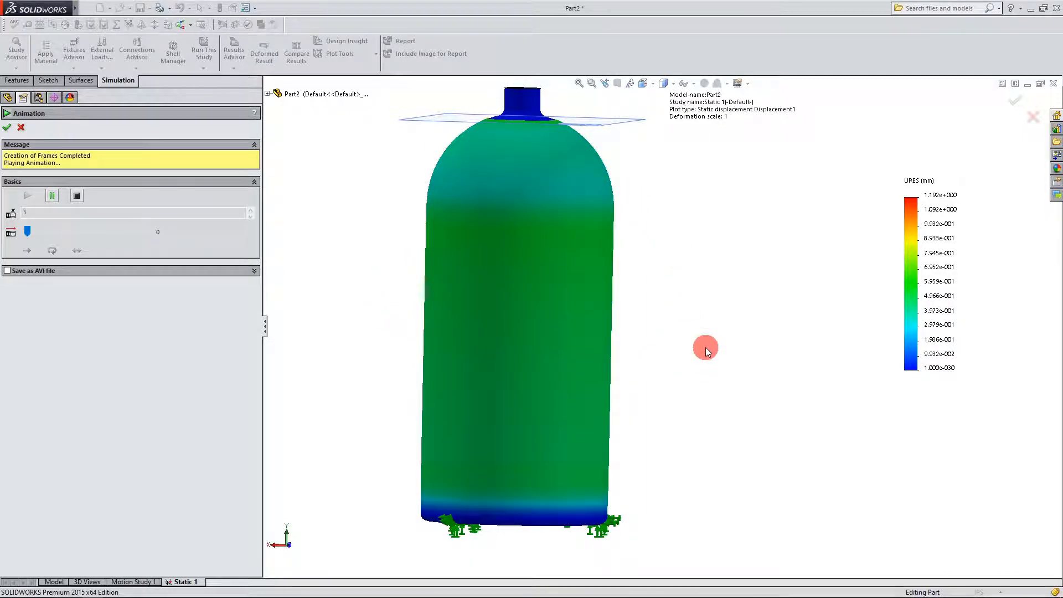
pyautogui.moveTo(696, 373); pyautogui.dragTo(650, 439, button='middle')
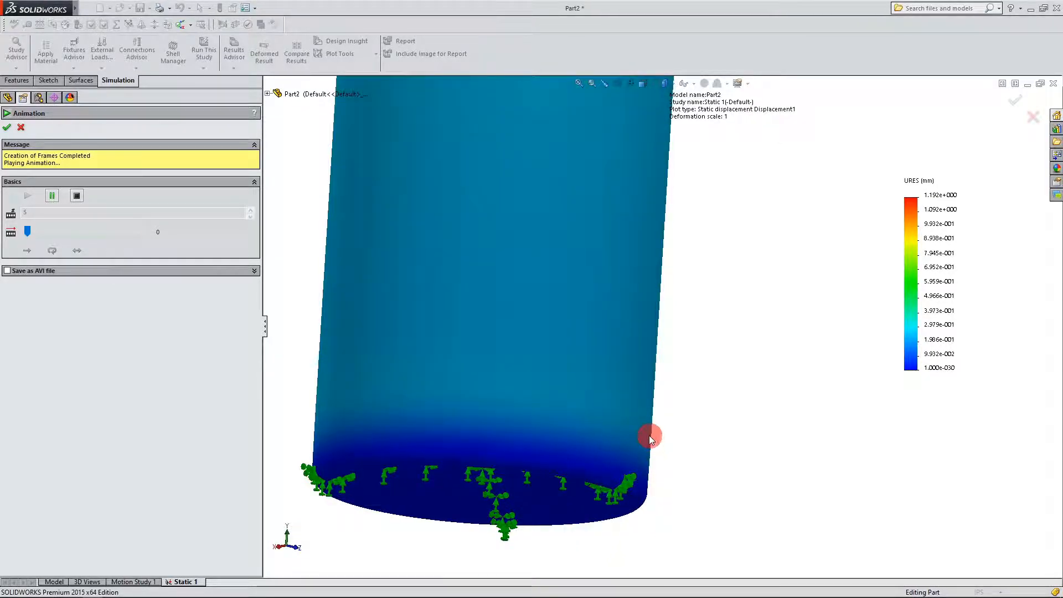
# - Inspect the displacement animation over the whole tank from several angles, and close the animation
pyautogui.scroll(4, 644, 503)
pyautogui.moveTo(642, 503); pyautogui.dragTo(688, 358, button='middle')
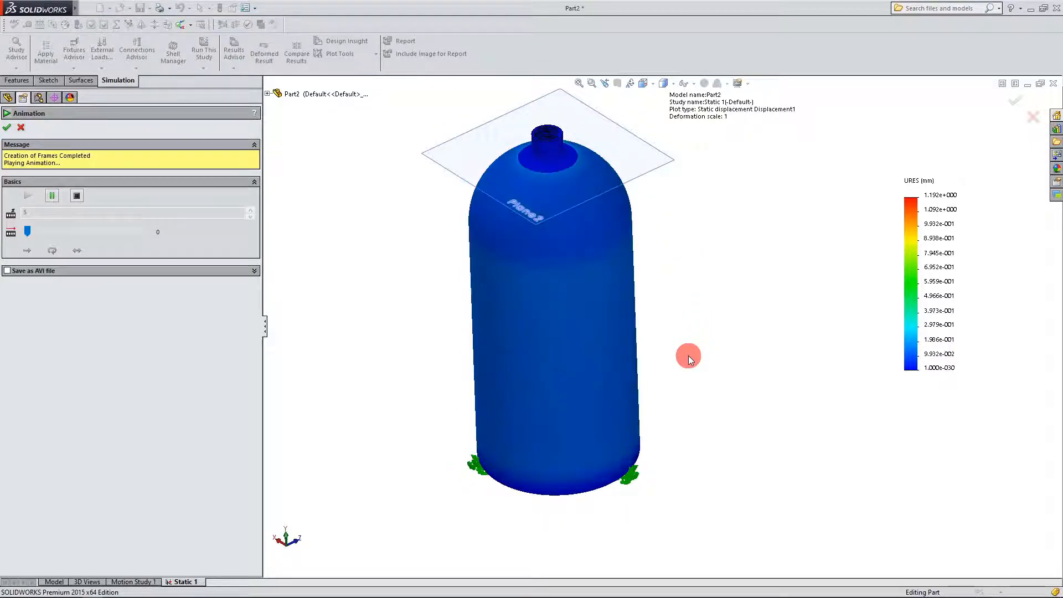
pyautogui.scroll(-1, 690, 360)
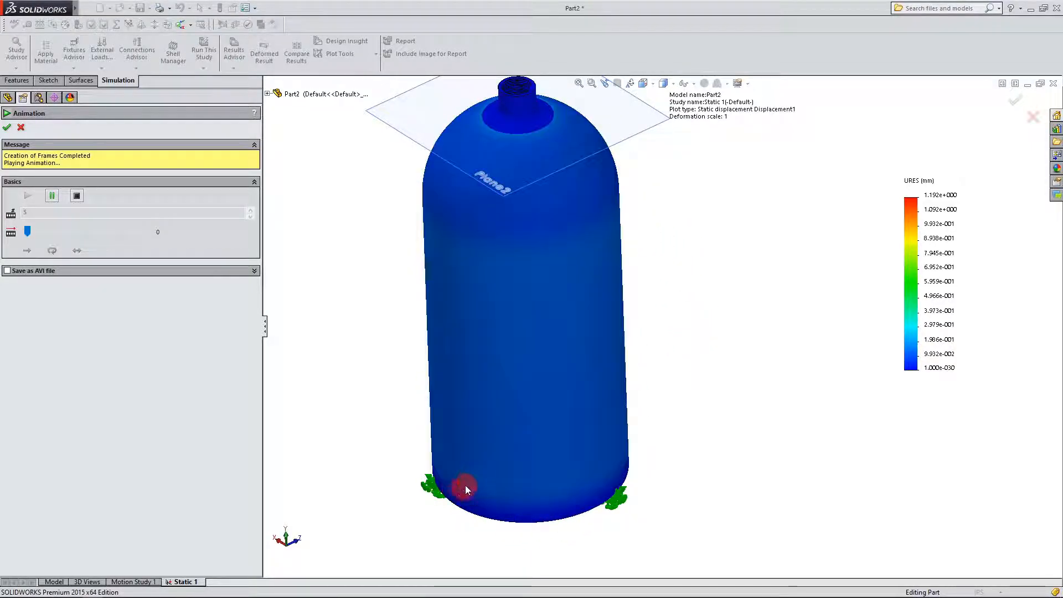
pyautogui.moveTo(628, 406); pyautogui.dragTo(671, 322, button='middle')
pyautogui.scroll(-1, 629, 301)
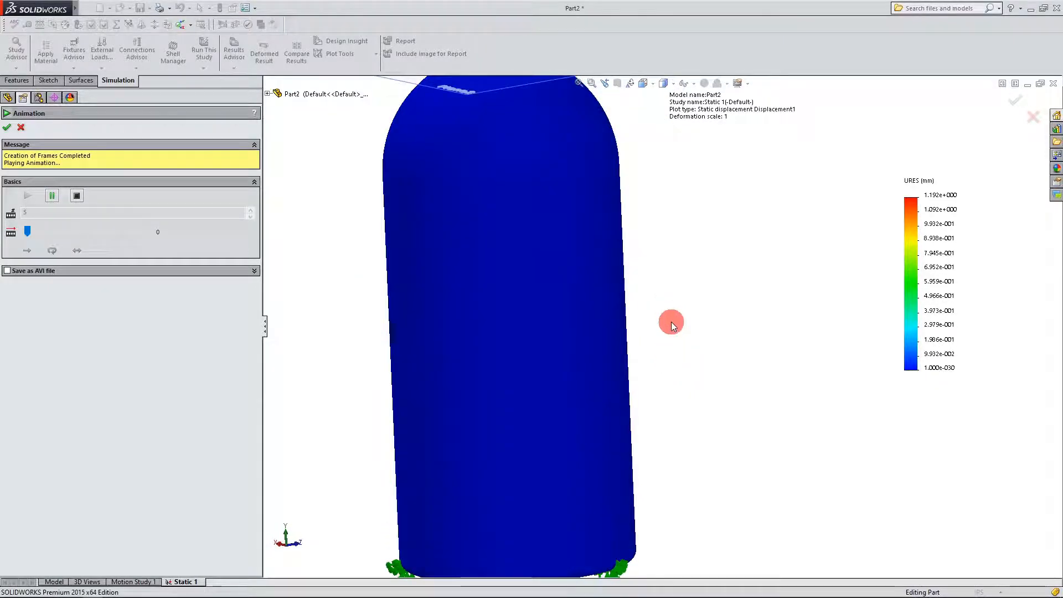
pyautogui.scroll(1, 671, 322)
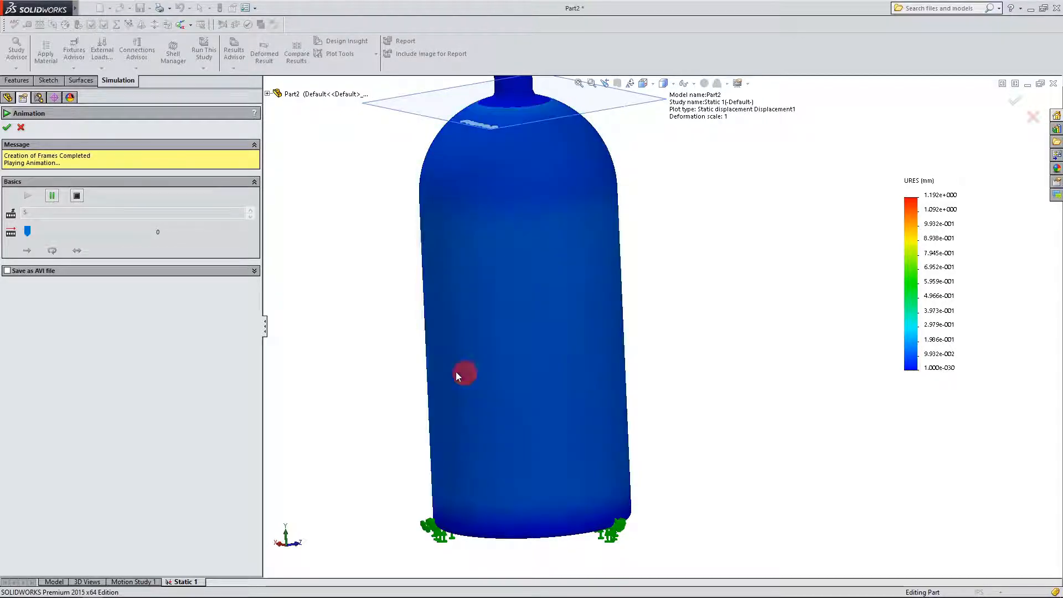
pyautogui.click(20, 128)
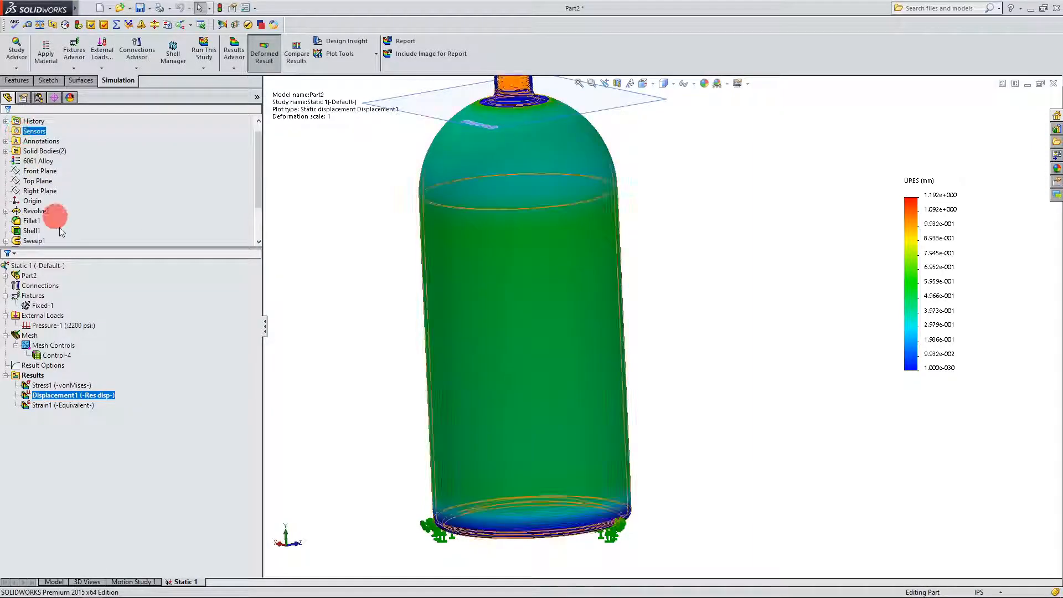
# - Show the equivalent strain plot and set its deformed shape to true scale
pyautogui.rightClick(84, 409)
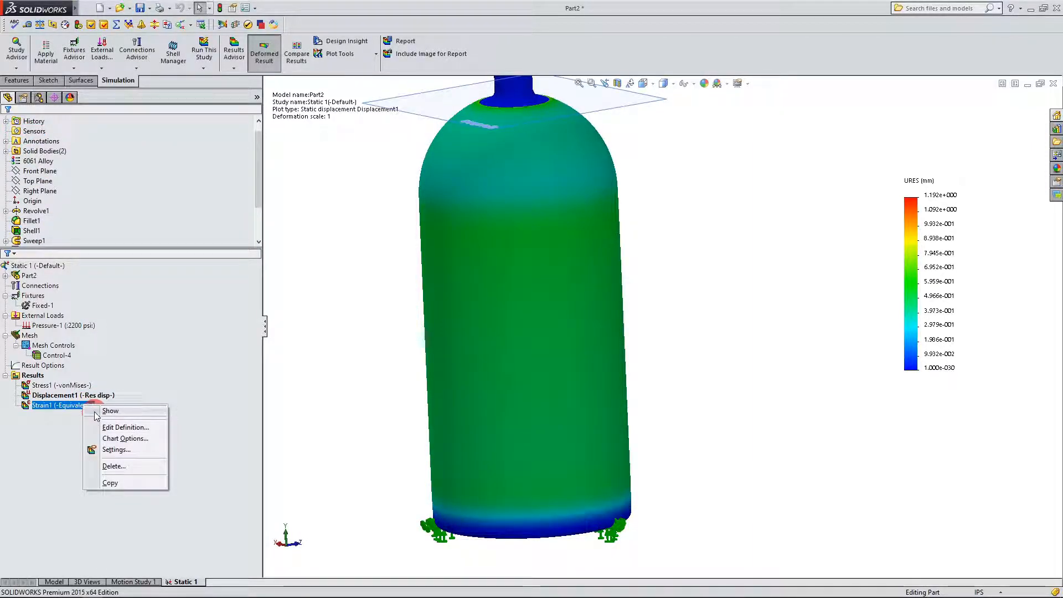
pyautogui.click(96, 415)
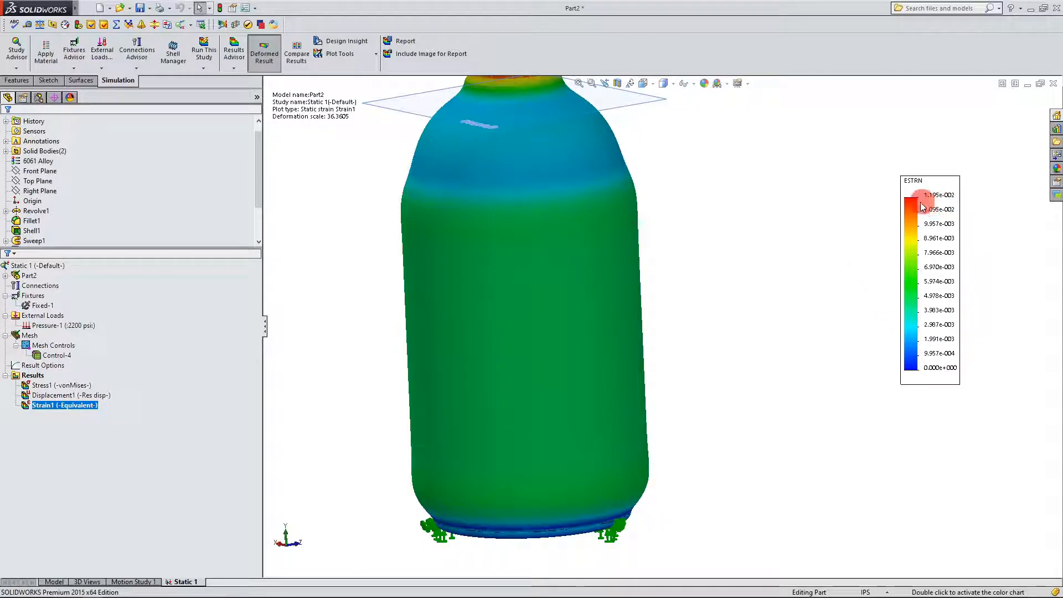
pyautogui.rightClick(73, 408)
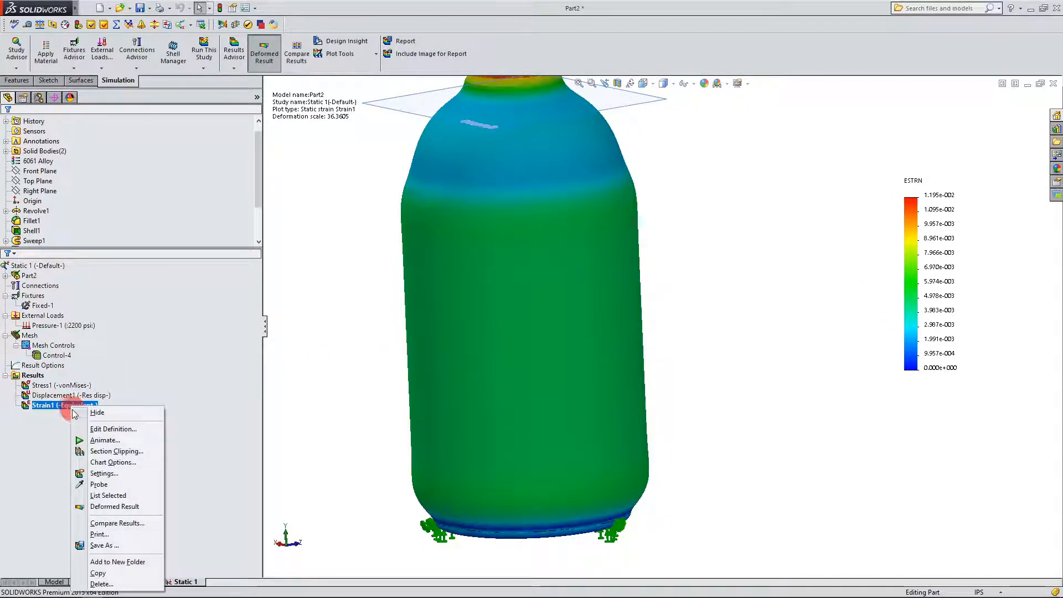
pyautogui.click(101, 430)
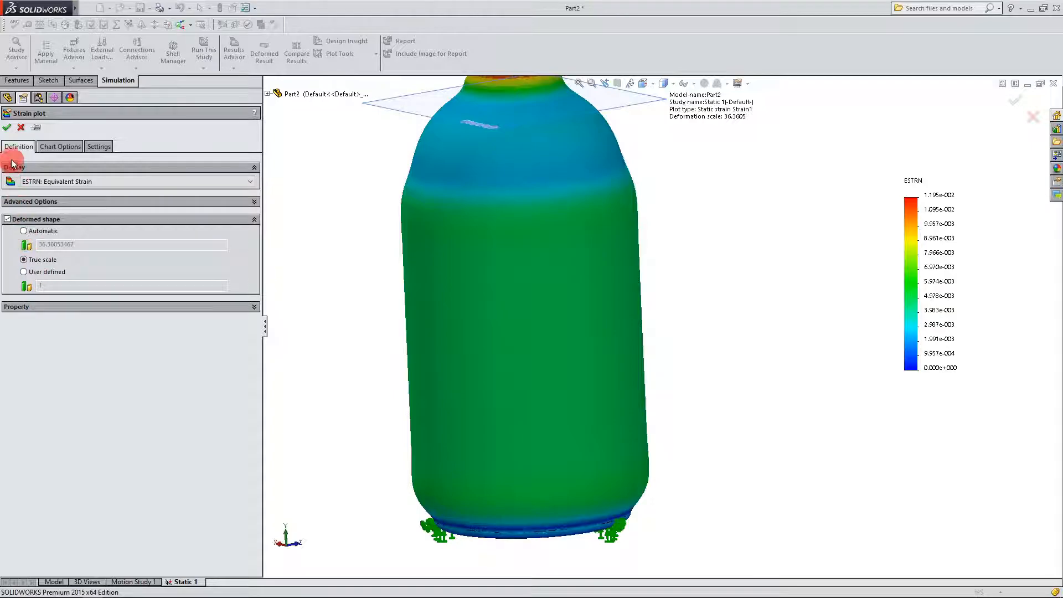
pyautogui.click(572, 320)
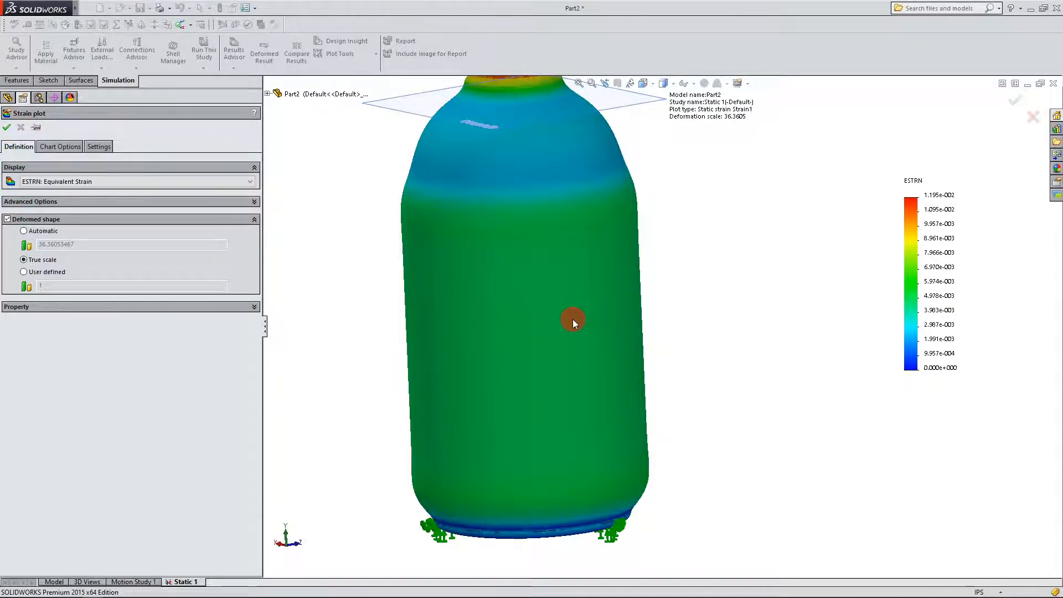
pyautogui.scroll(1, 462, 433)
pyautogui.scroll(-1, 682, 320)
pyautogui.moveTo(682, 320); pyautogui.dragTo(660, 365, button='middle')
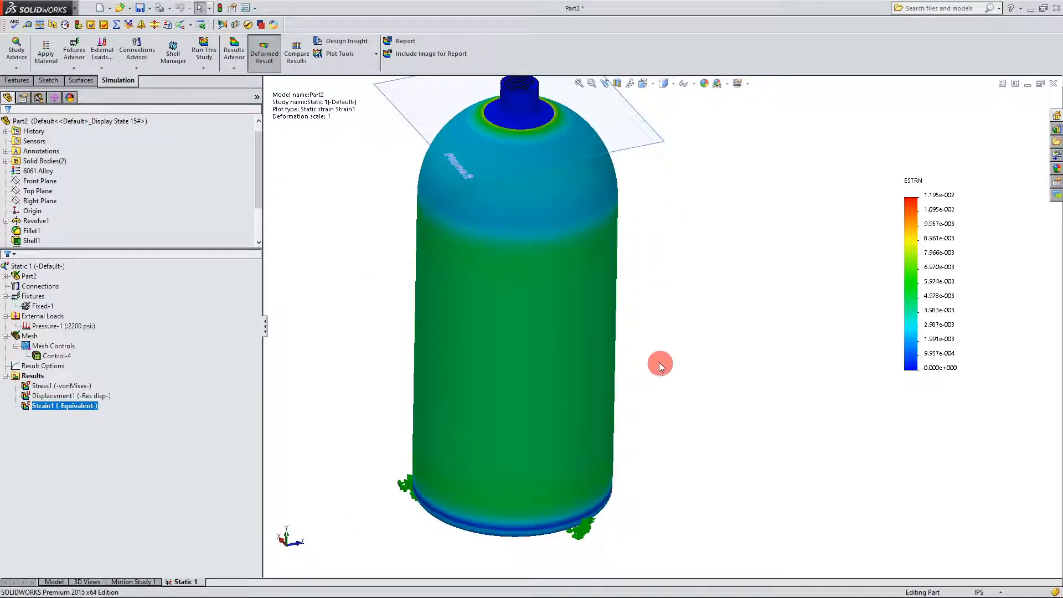
# - Reopen the strain plot's definition and review the available strain components, such as X Normal Strain
pyautogui.rightClick(80, 405)
pyautogui.click(92, 429)
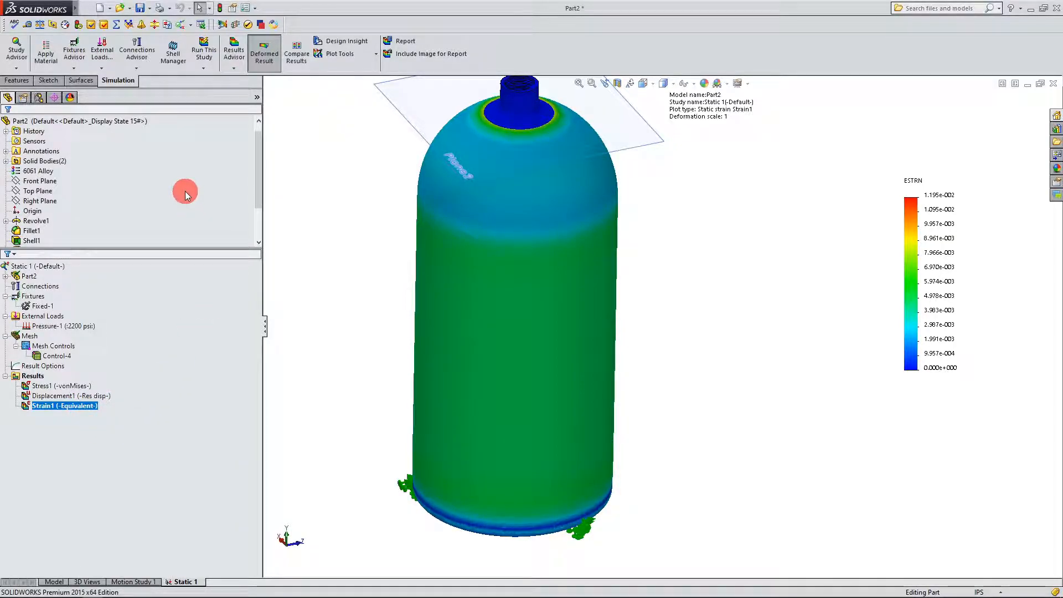
pyautogui.click(94, 181)
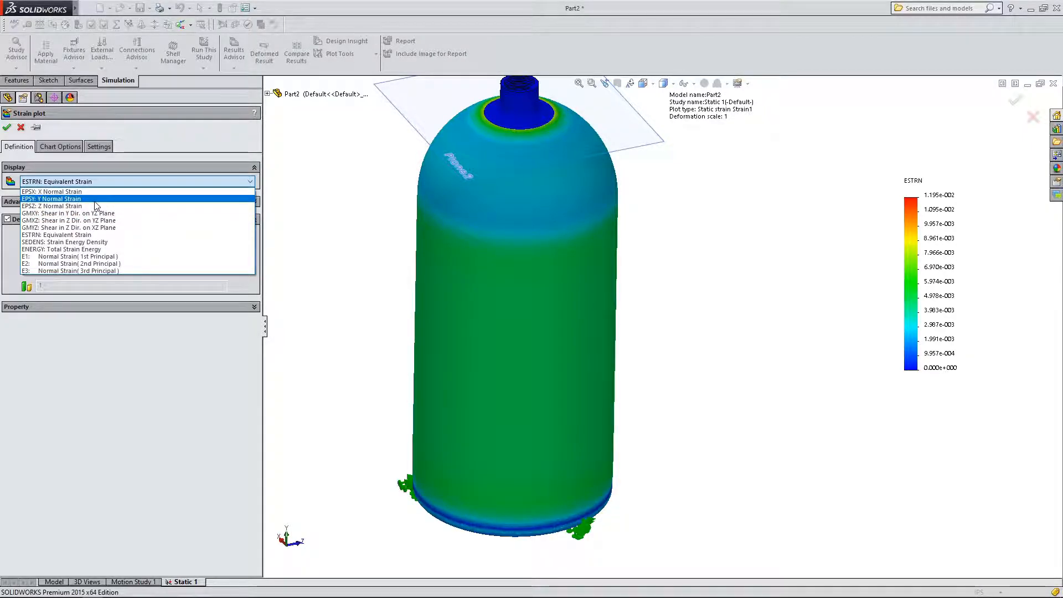
pyautogui.click(94, 192)
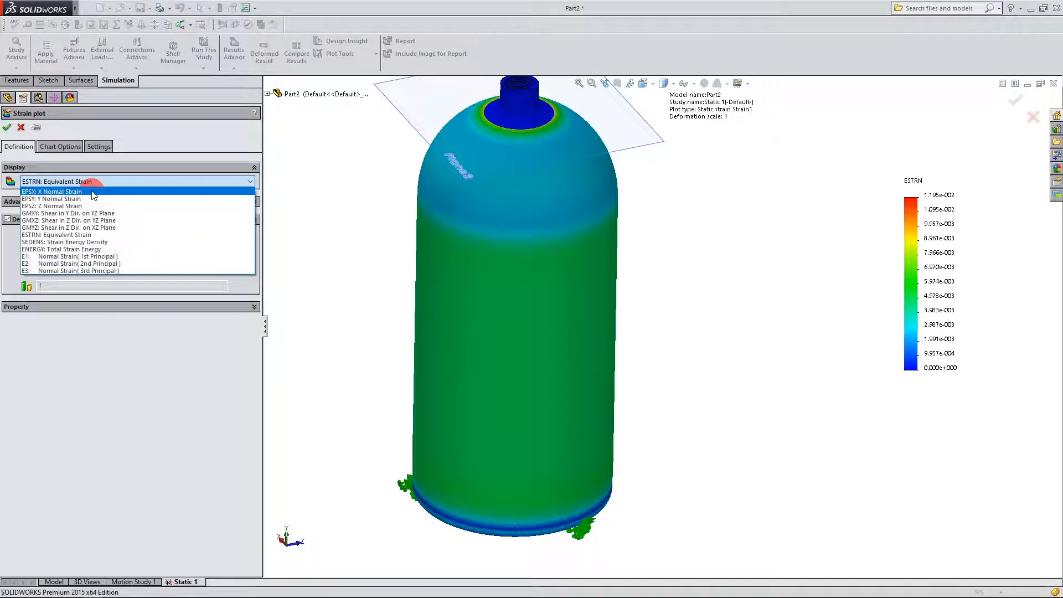
# - Show the von Mises stress plot and apply section clipping to it along the Front Plane
pyautogui.click(289, 532)
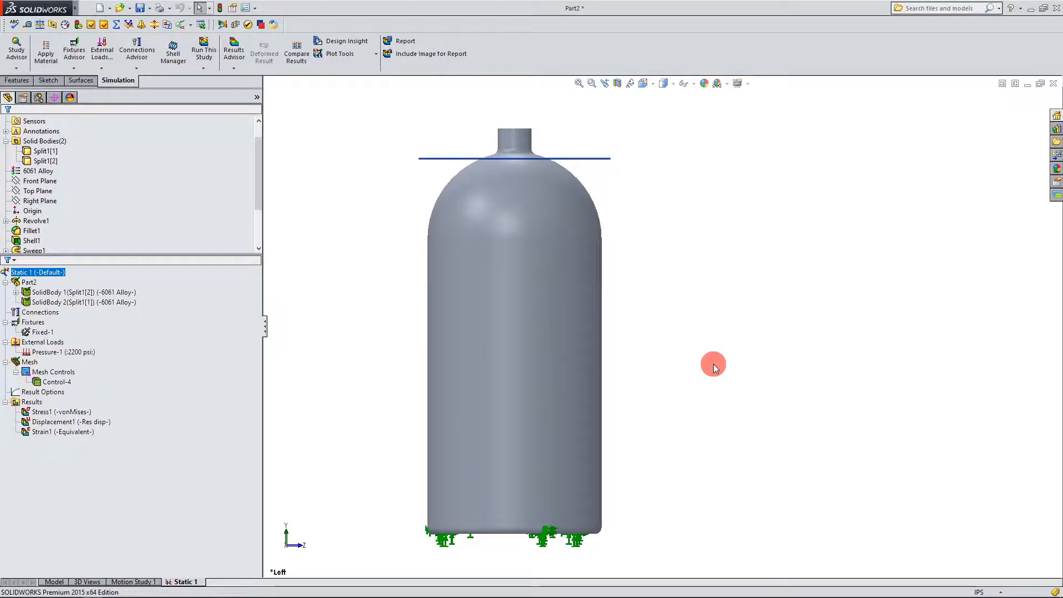
pyautogui.click(70, 412)
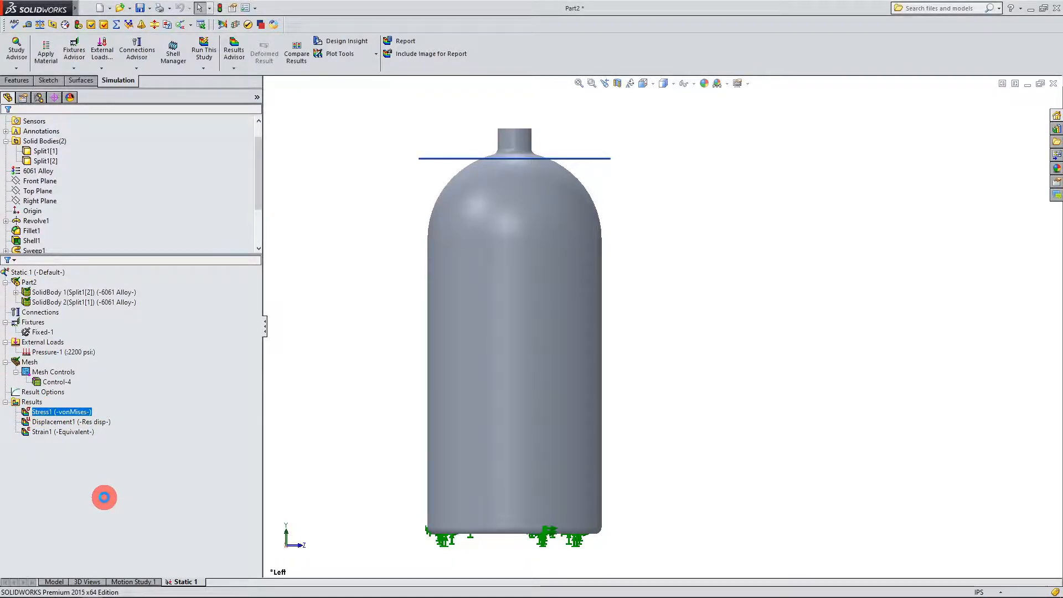
pyautogui.rightClick(81, 413)
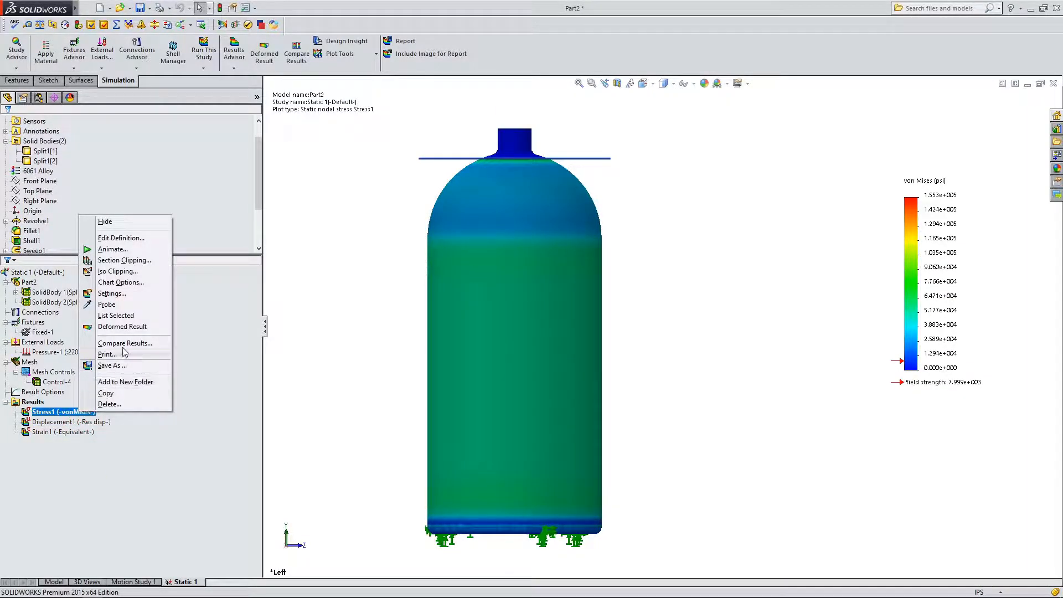
pyautogui.click(124, 260)
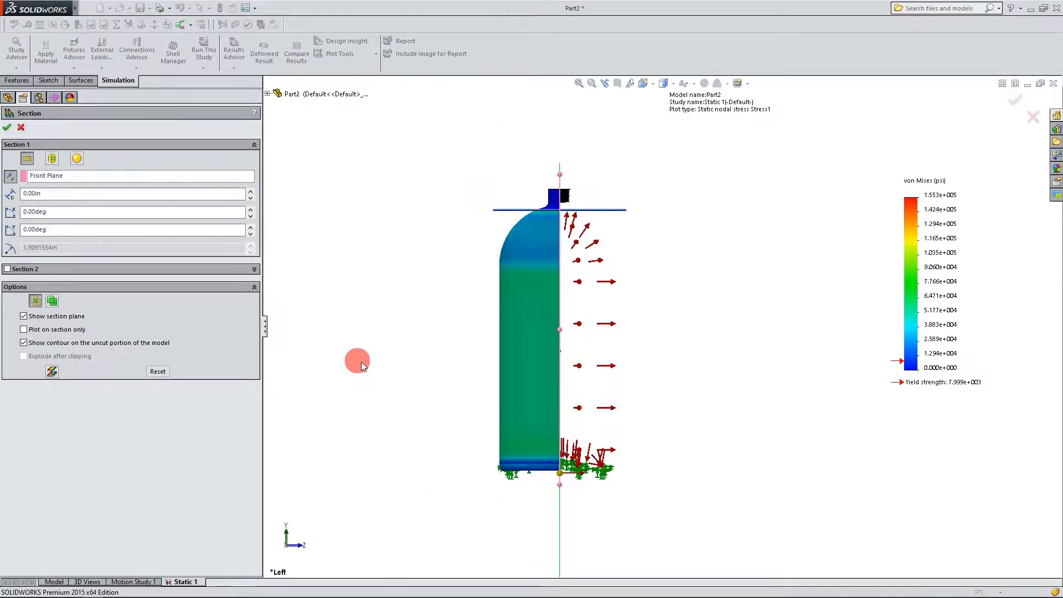
# - Examine the sectioned stress distribution inside the tank around the base edge, side wall, dome and neck
pyautogui.moveTo(661, 334); pyautogui.dragTo(607, 470, button='middle')
pyautogui.scroll(-5, 607, 470)
pyautogui.scroll(-3, 609, 415)
pyautogui.moveTo(732, 383); pyautogui.dragTo(912, 540, button='middle')
pyautogui.scroll(-5, 746, 434)
pyautogui.scroll(5, 788, 472)
pyautogui.moveTo(755, 457); pyautogui.dragTo(663, 294, button='middle')
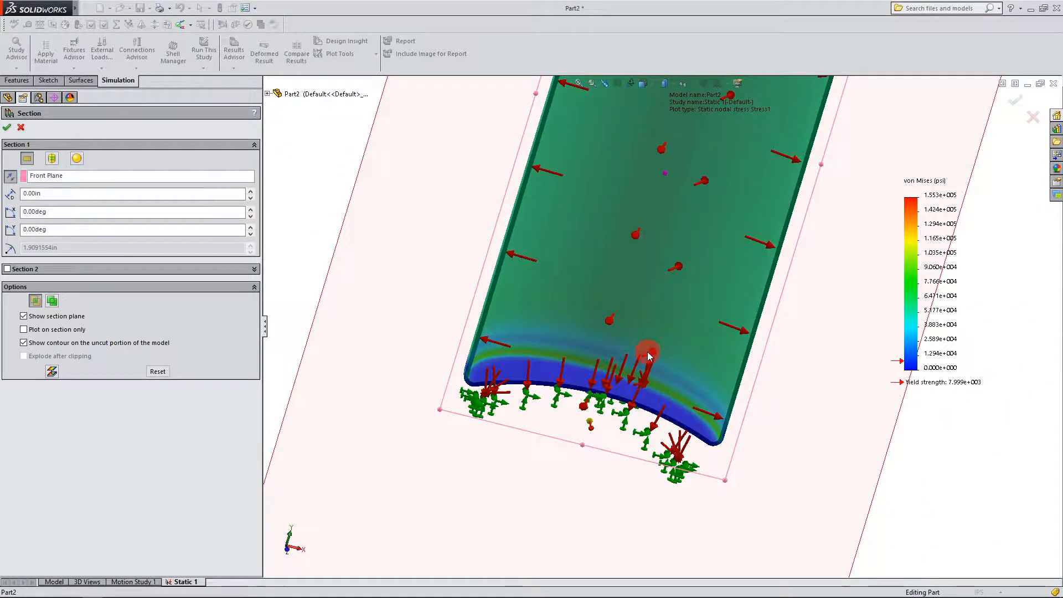
pyautogui.scroll(-2, 647, 352)
pyautogui.moveTo(646, 351); pyautogui.dragTo(624, 356, button='middle')
pyautogui.scroll(2, 642, 418)
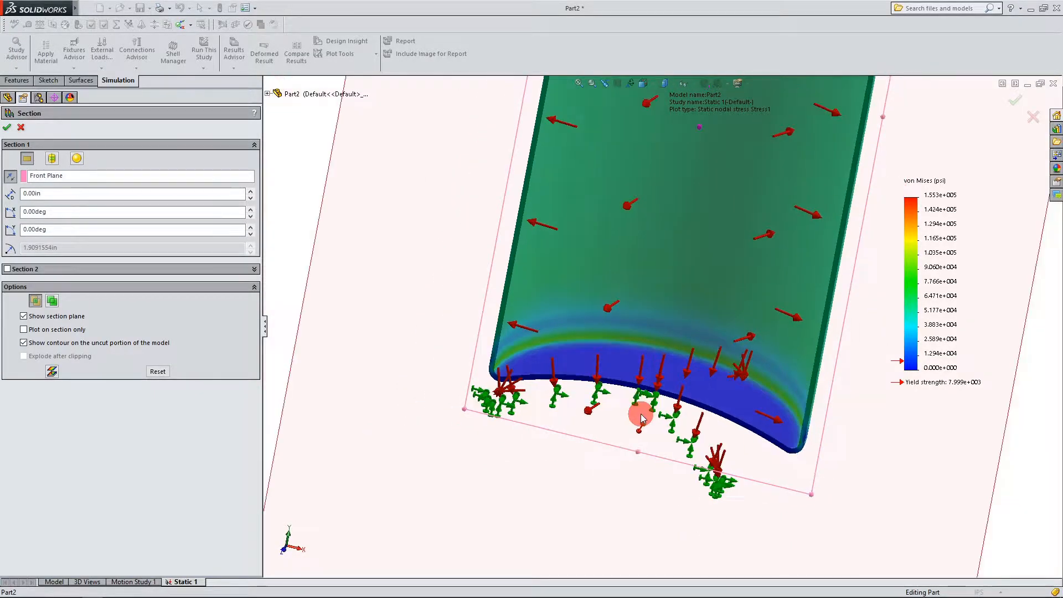
pyautogui.scroll(-3, 673, 331)
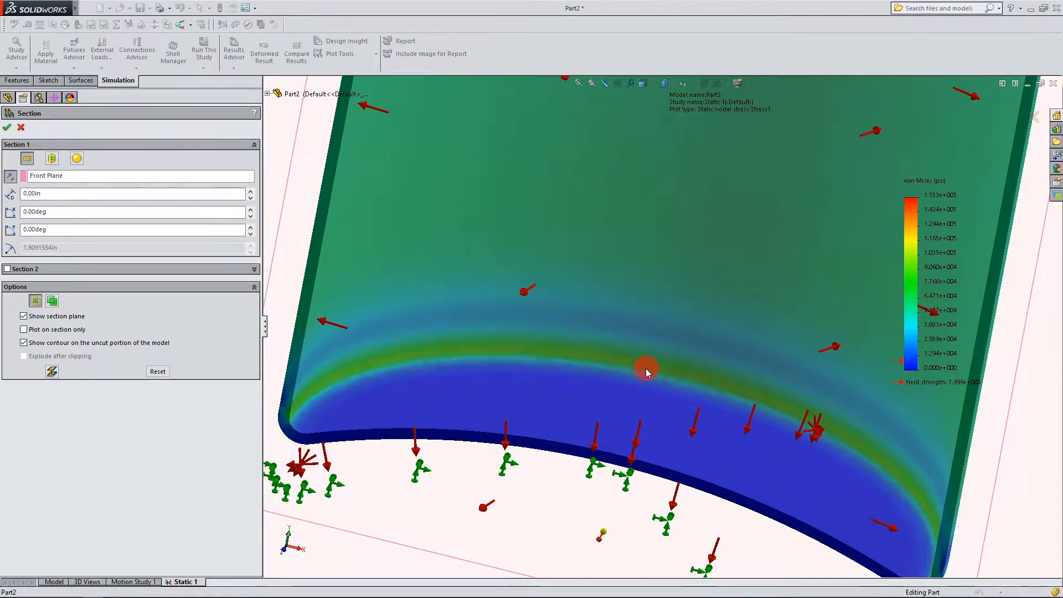
pyautogui.scroll(4, 645, 368)
pyautogui.scroll(-5, 732, 389)
pyautogui.moveTo(722, 371); pyautogui.dragTo(755, 362, button='middle')
pyautogui.scroll(10, 653, 481)
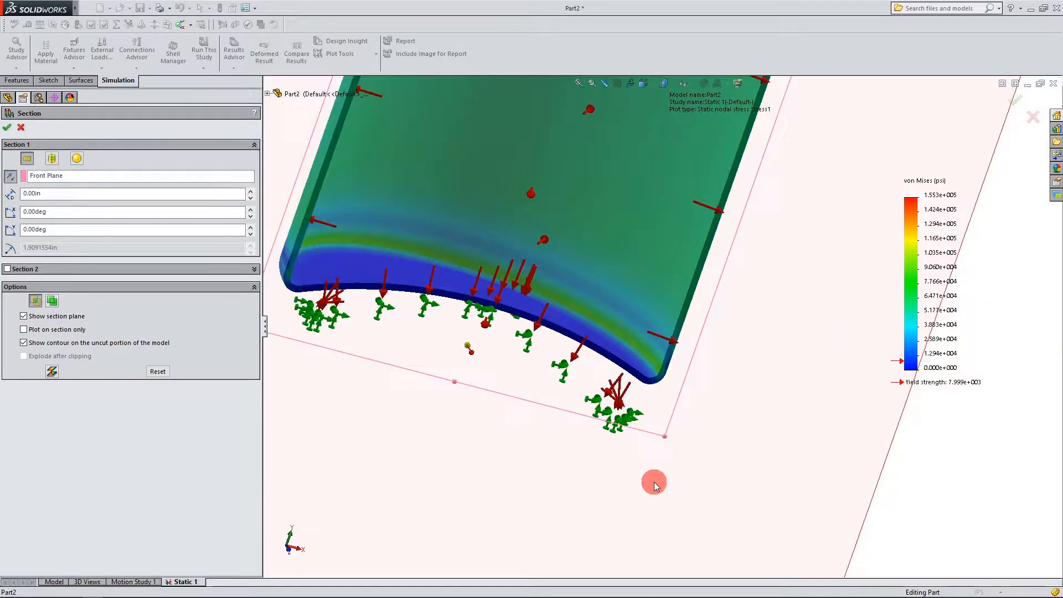
pyautogui.scroll(-2, 679, 155)
pyautogui.scroll(-3, 679, 151)
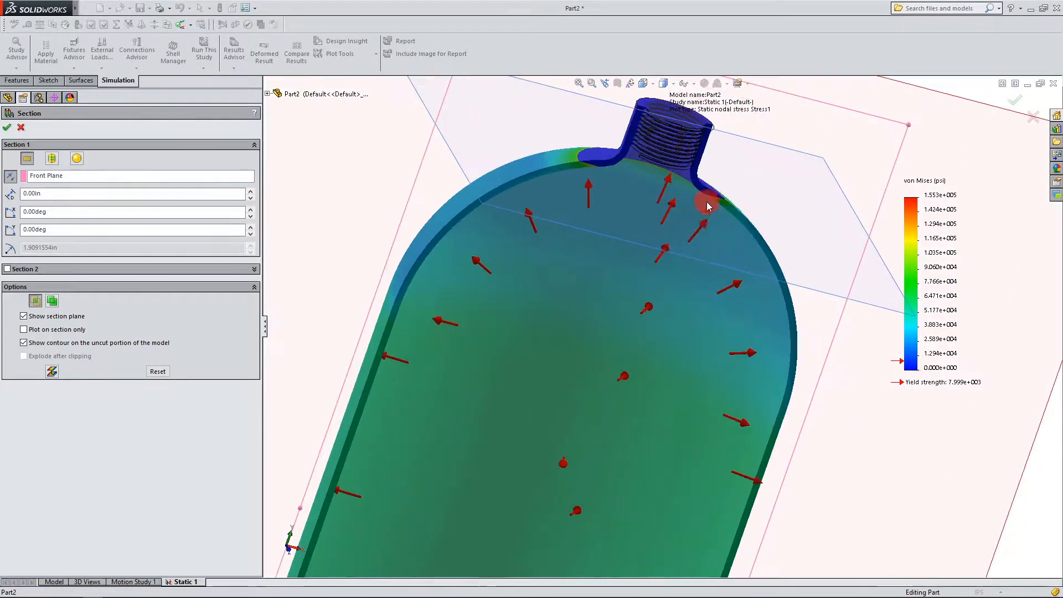
pyautogui.scroll(5, 692, 272)
pyautogui.scroll(1, 719, 442)
pyautogui.scroll(-3, 626, 496)
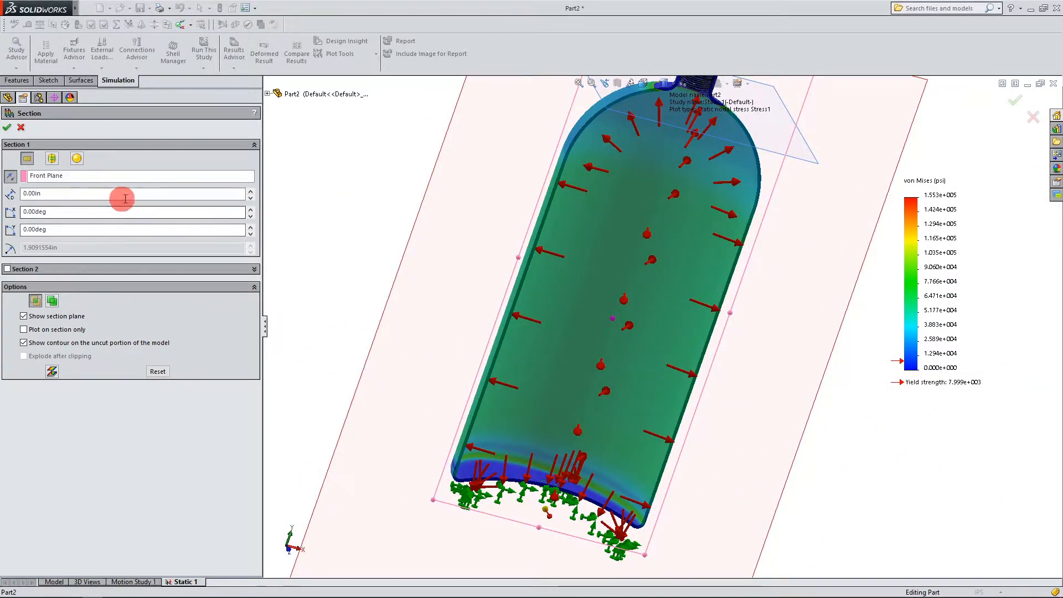
# - Offset the section plane 2.36220472 in from the Front Plane and inspect the stress through the cut wall near the dome
pyautogui.click(251, 191)
pyautogui.click(251, 191)
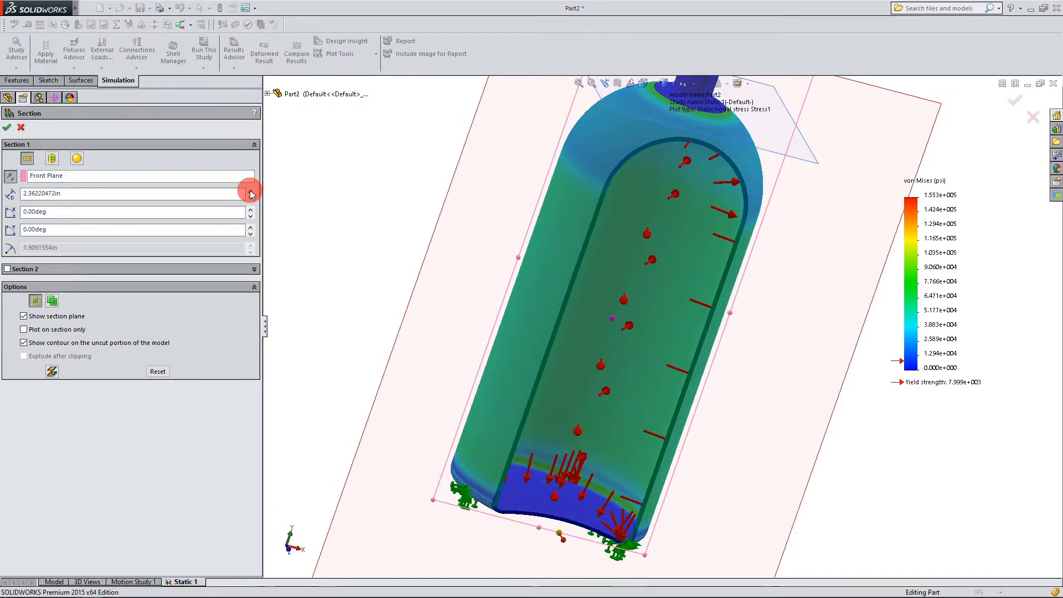
pyautogui.moveTo(657, 397); pyautogui.dragTo(700, 243, button='middle')
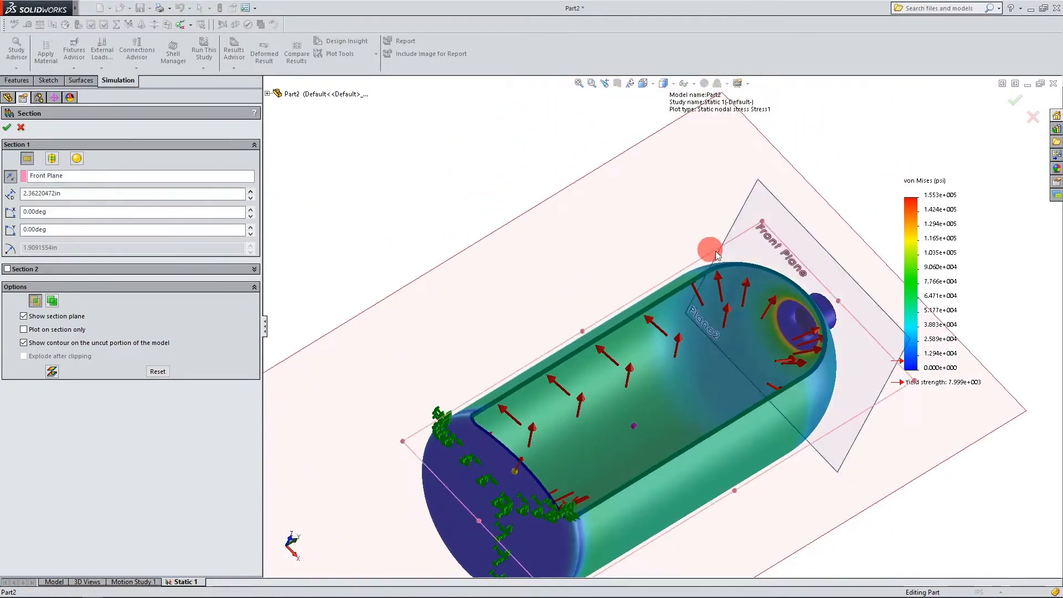
pyautogui.scroll(-5, 732, 273)
pyautogui.scroll(-2, 673, 301)
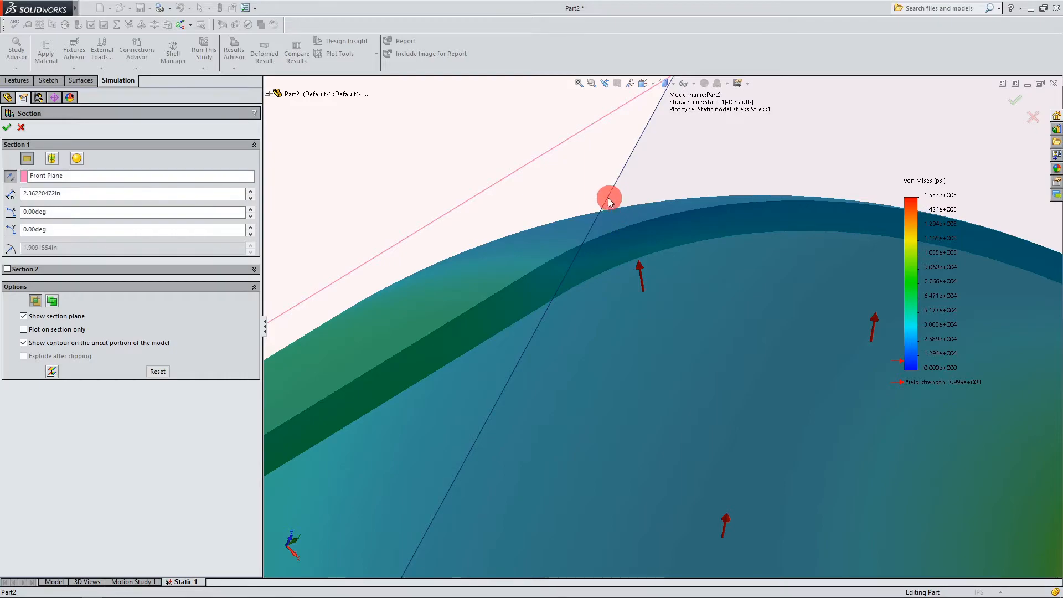
pyautogui.scroll(3, 624, 189)
pyautogui.scroll(2, 640, 276)
pyautogui.scroll(2, 640, 332)
pyautogui.scroll(-3, 664, 327)
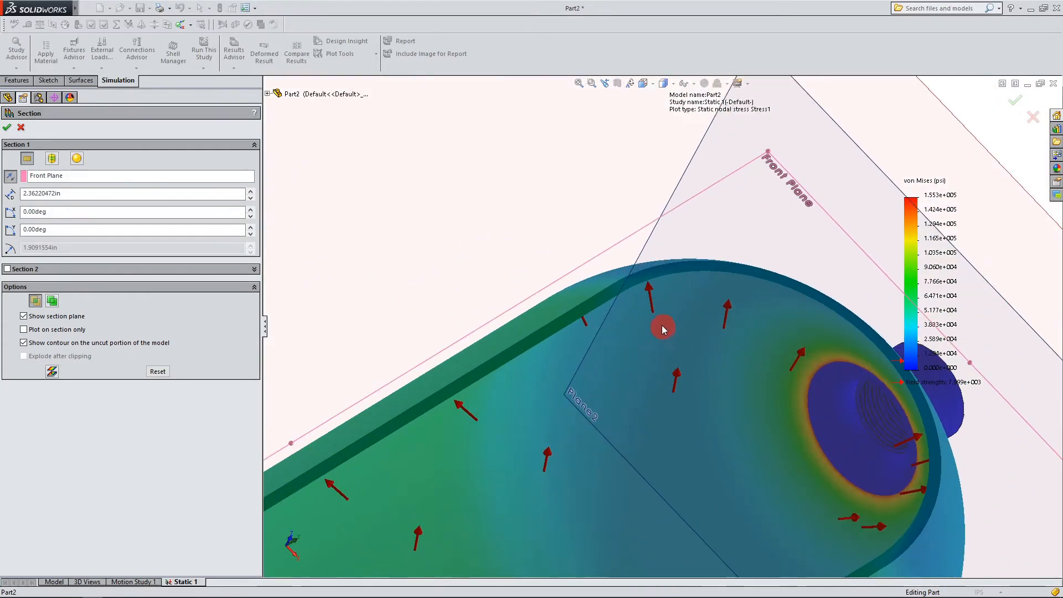
pyautogui.scroll(-2, 662, 268)
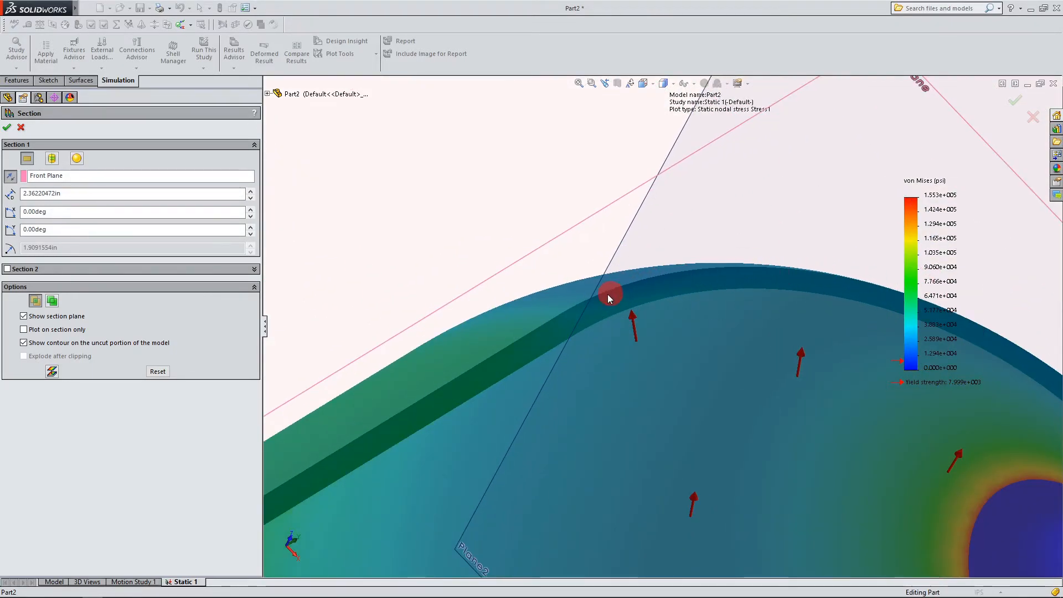